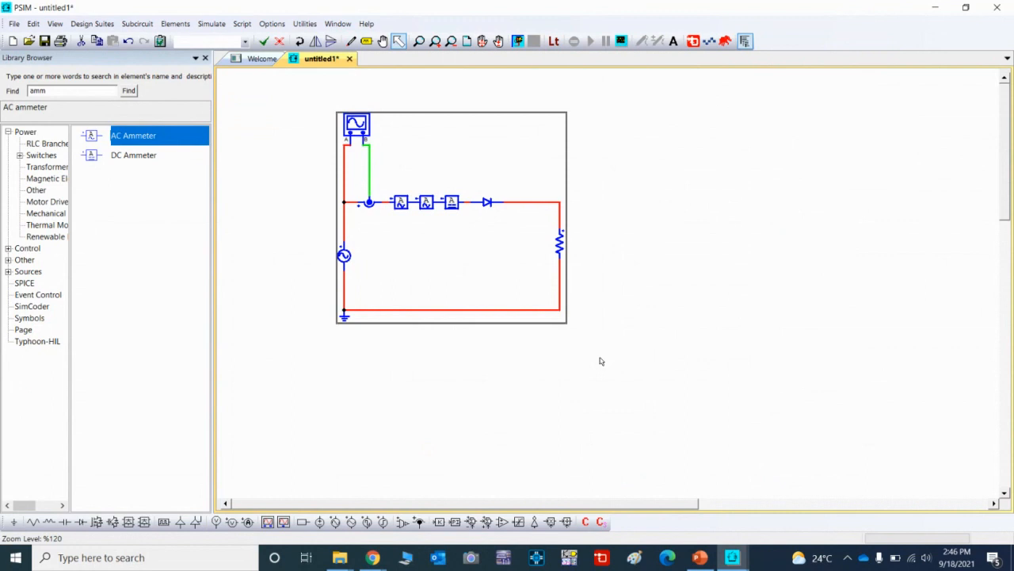
Delete the existing circuit from the schematic and place a horizontal diode in the upper middle of the empty sheet
key(Delete)
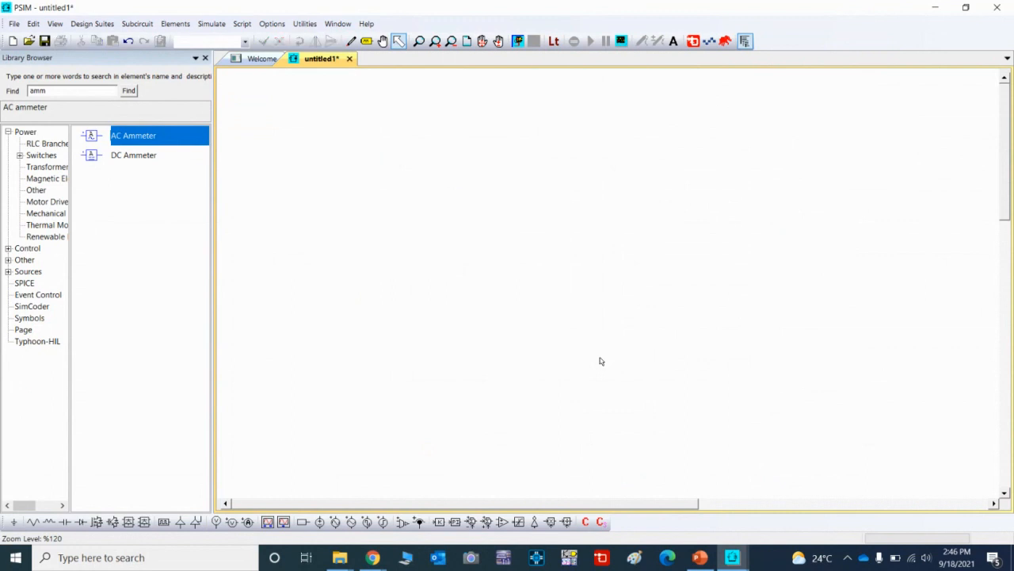
click(82, 522)
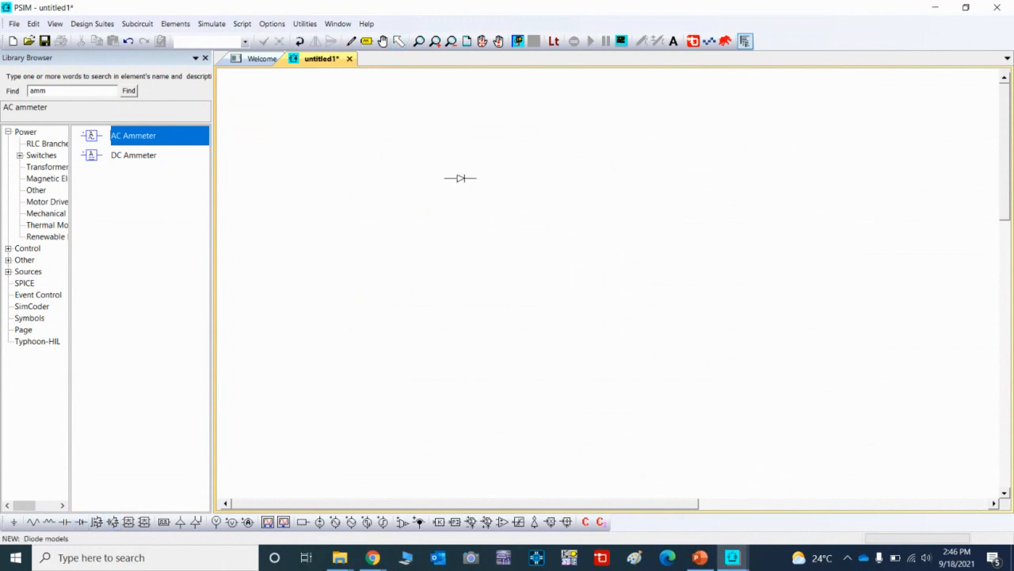
click(460, 177)
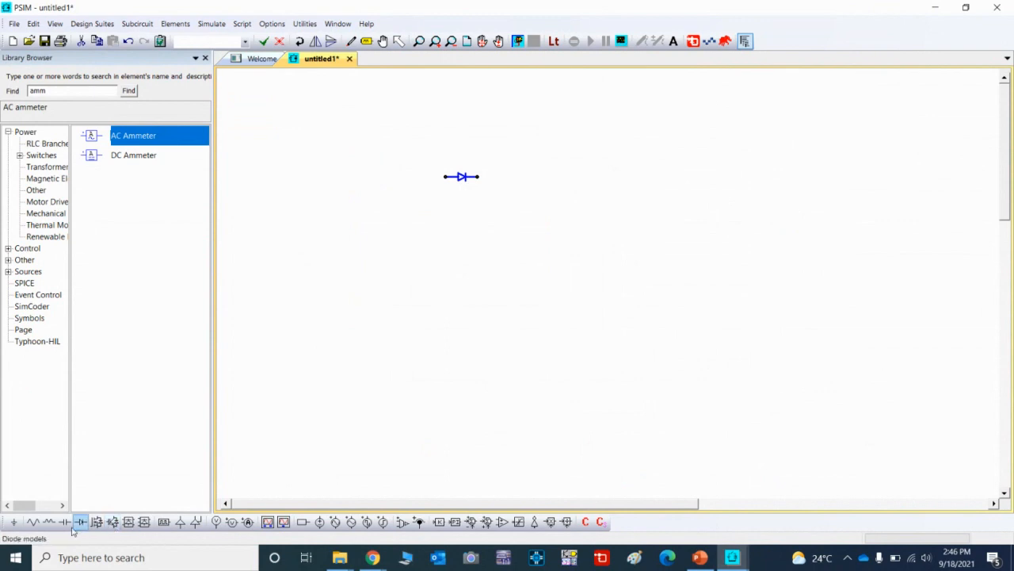
Place a vertical resistor to the right of the diode and a sinusoidal voltage source to its left
click(33, 522)
right_click(519, 215)
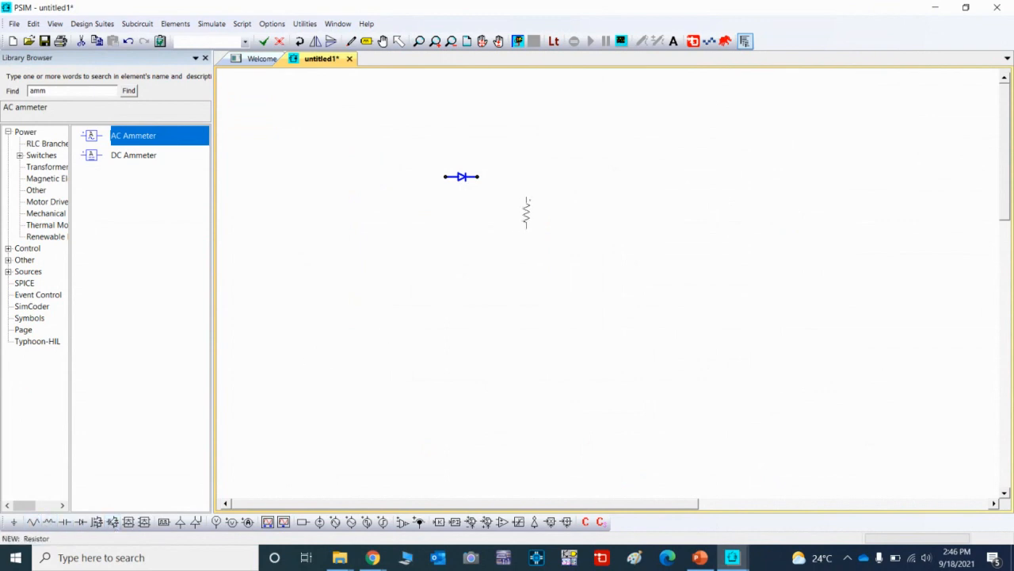
click(534, 218)
click(336, 522)
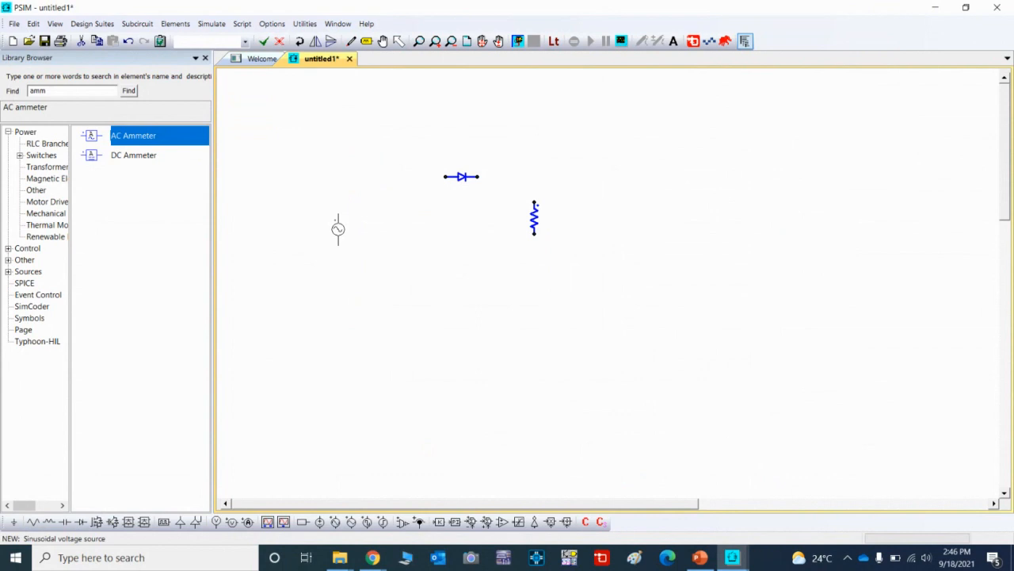
click(305, 229)
Wire the source, diode and resistor together into a closed series loop
click(351, 42)
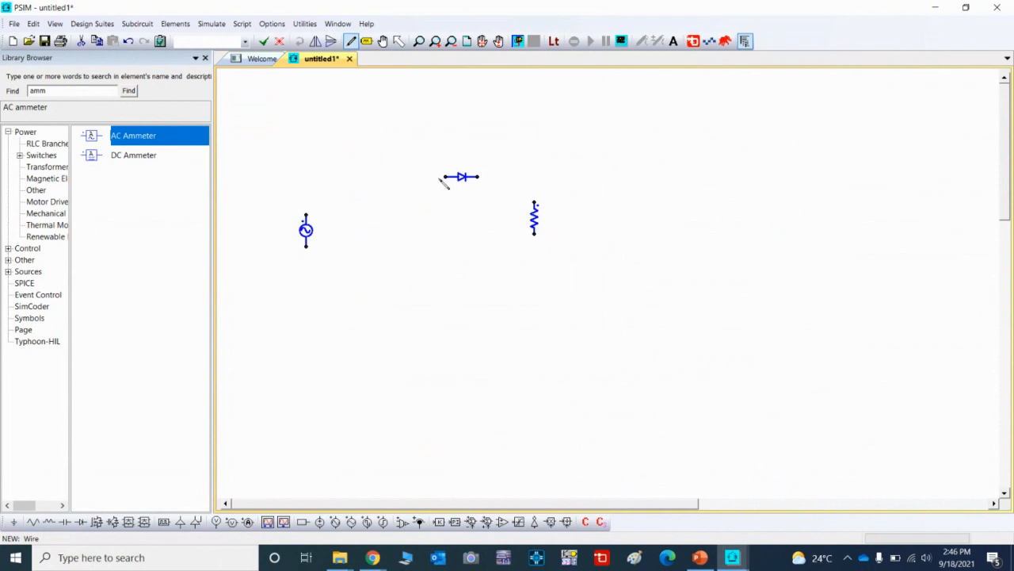
drag(446, 178, 306, 224)
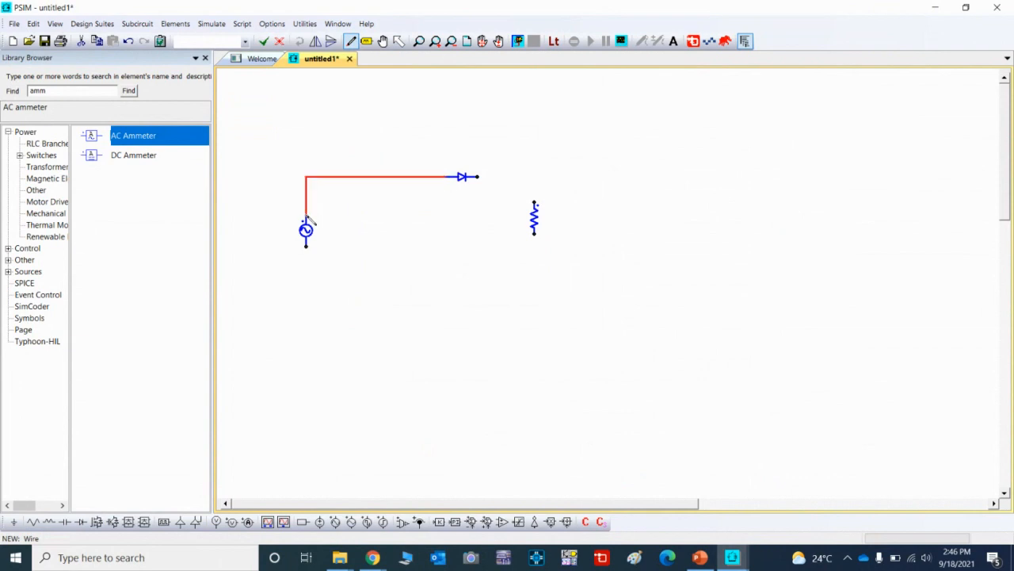
mouse_move(477, 178)
mouse_down()
mouse_move(539, 199)
mouse_move(534, 269)
mouse_move(320, 291)
mouse_move(306, 285)
mouse_move(306, 247)
mouse_up()
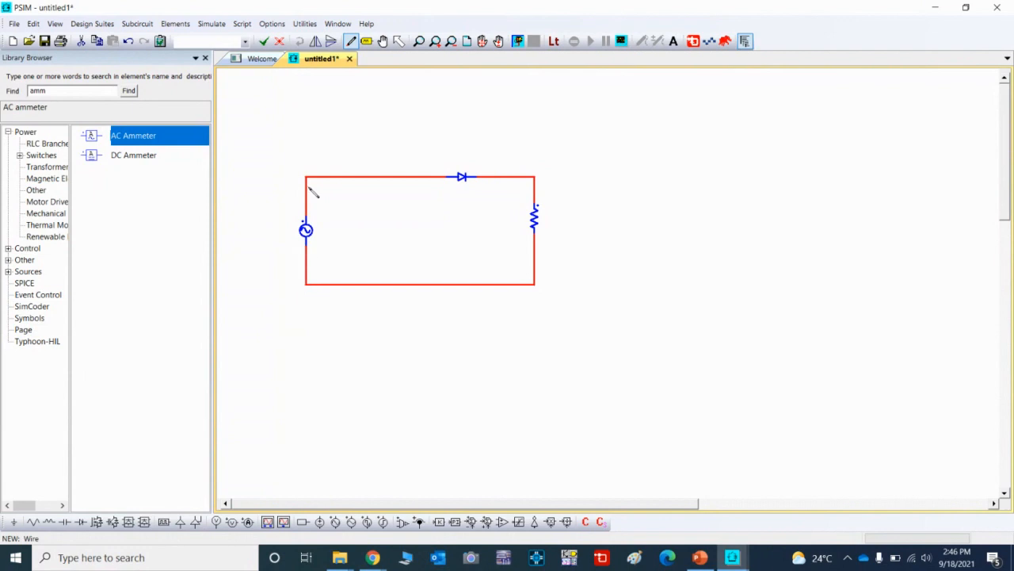
Find the ammeters with "amm" and insert one DC ammeter just before the diode, with two AC ammeters in series ahead of it
double_click(81, 90)
text(a)
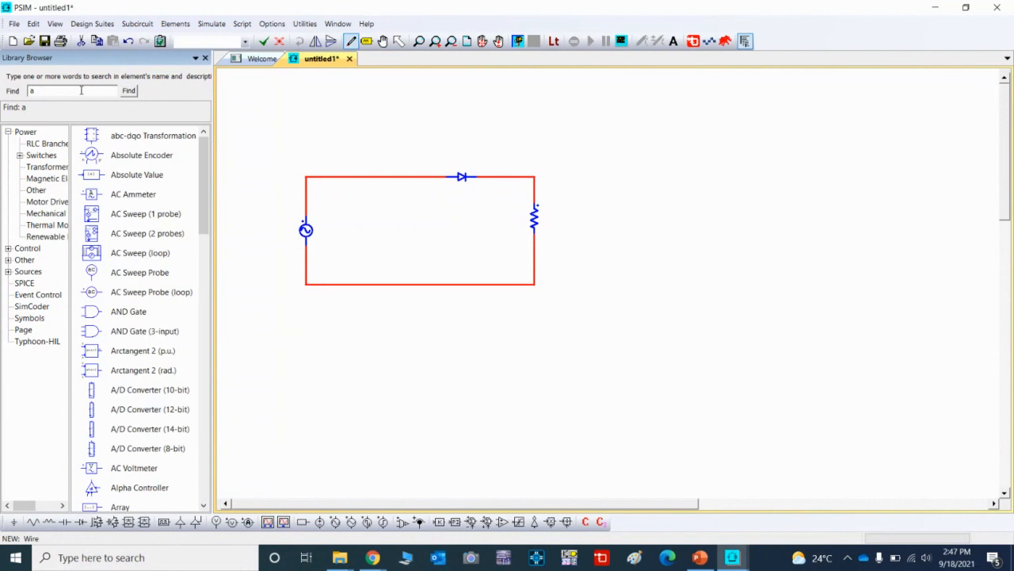
text(mm)
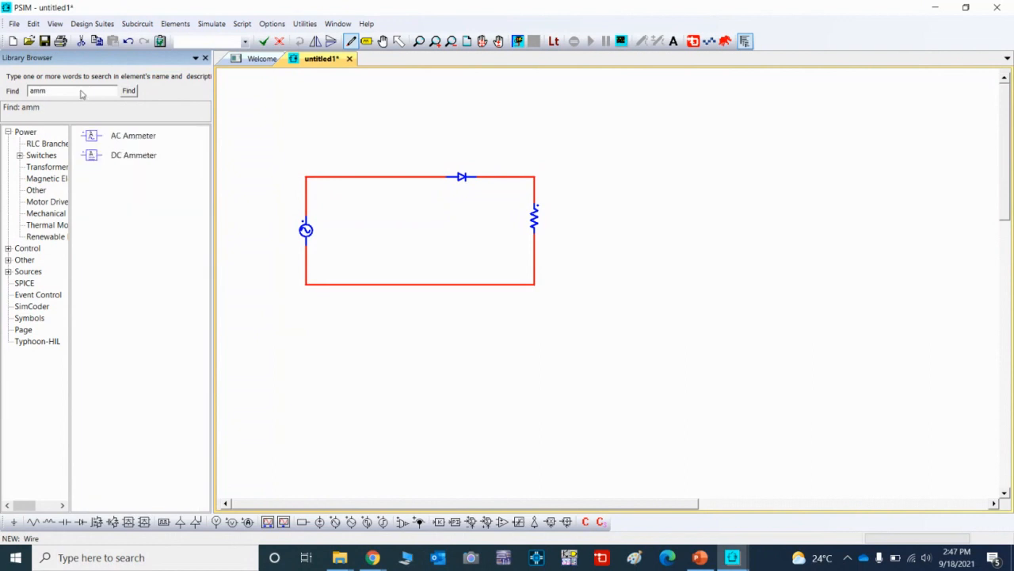
click(128, 155)
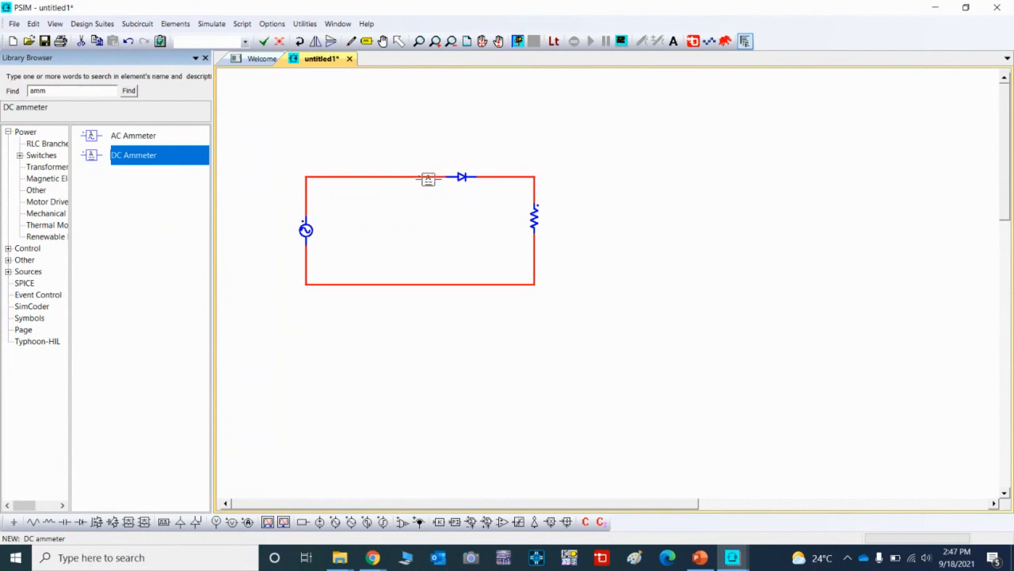
click(430, 176)
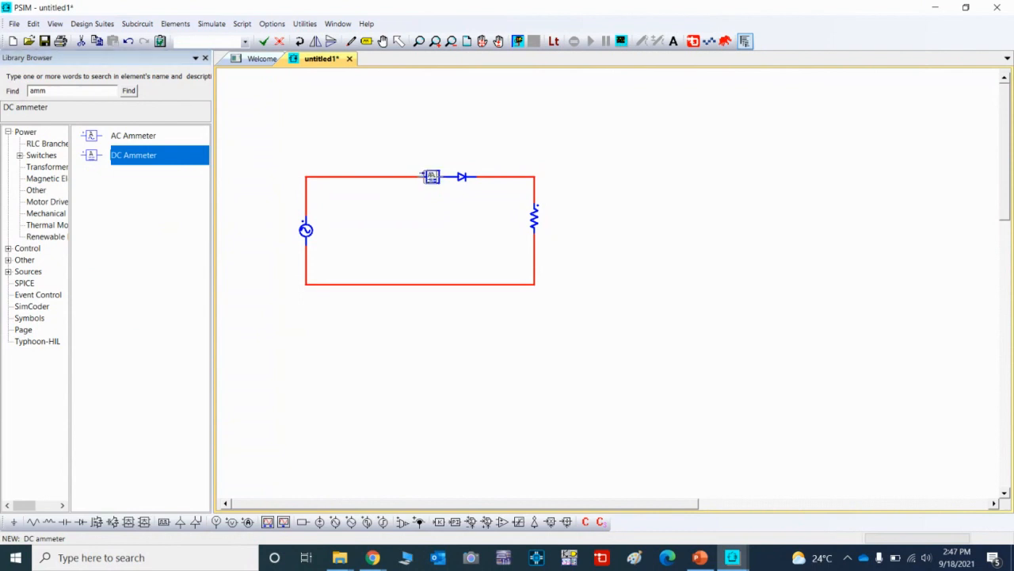
click(125, 137)
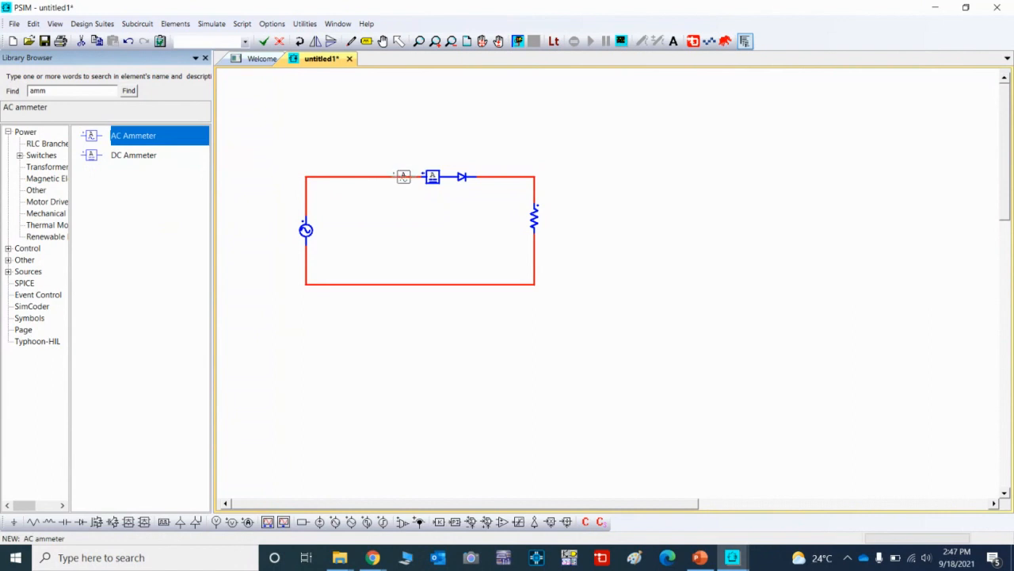
click(400, 176)
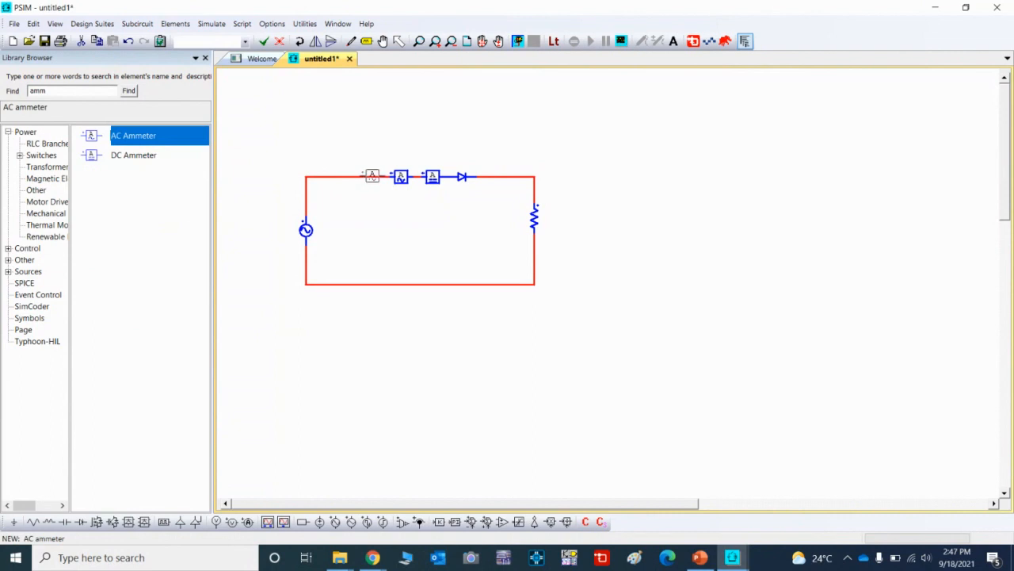
click(370, 176)
Find the voltmeters with "voltm", place a vertical AC voltmeter left of the source and wire it across the source
double_click(59, 93)
text(volt)
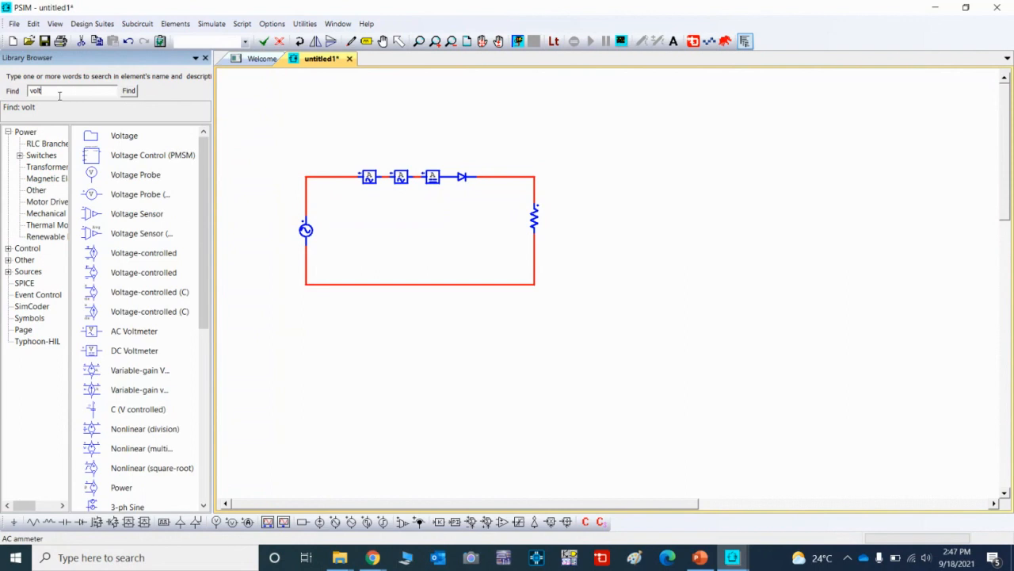
text(m)
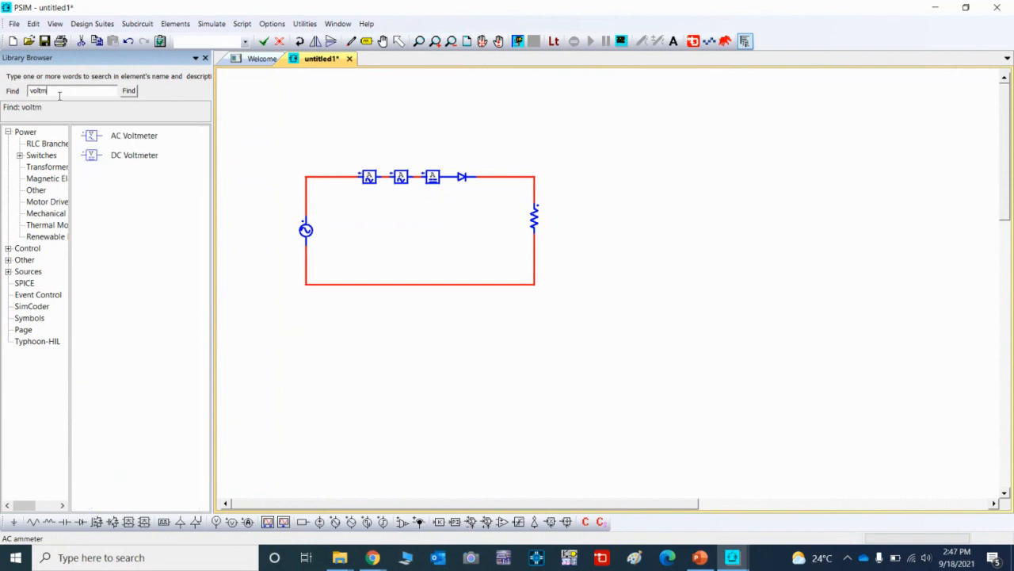
click(120, 140)
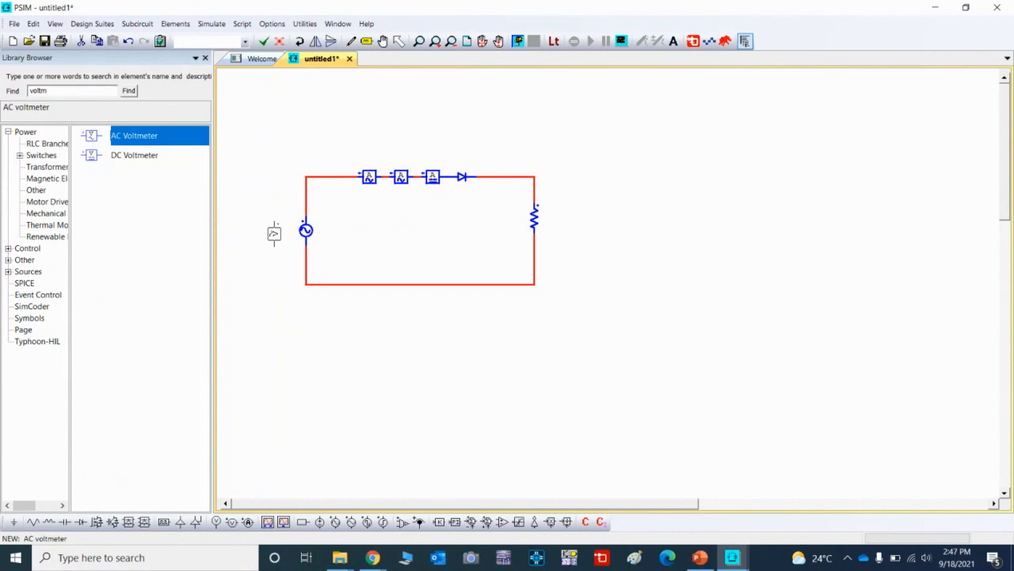
click(275, 238)
click(351, 42)
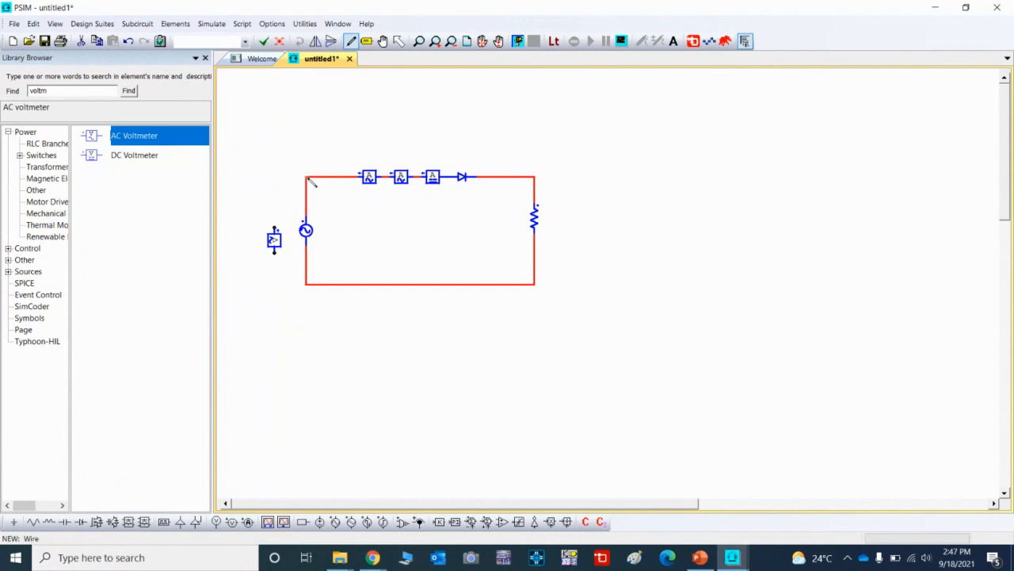
mouse_move(306, 176)
mouse_down()
mouse_move(285, 182)
mouse_move(275, 230)
mouse_move(288, 312)
mouse_move(308, 285)
mouse_up()
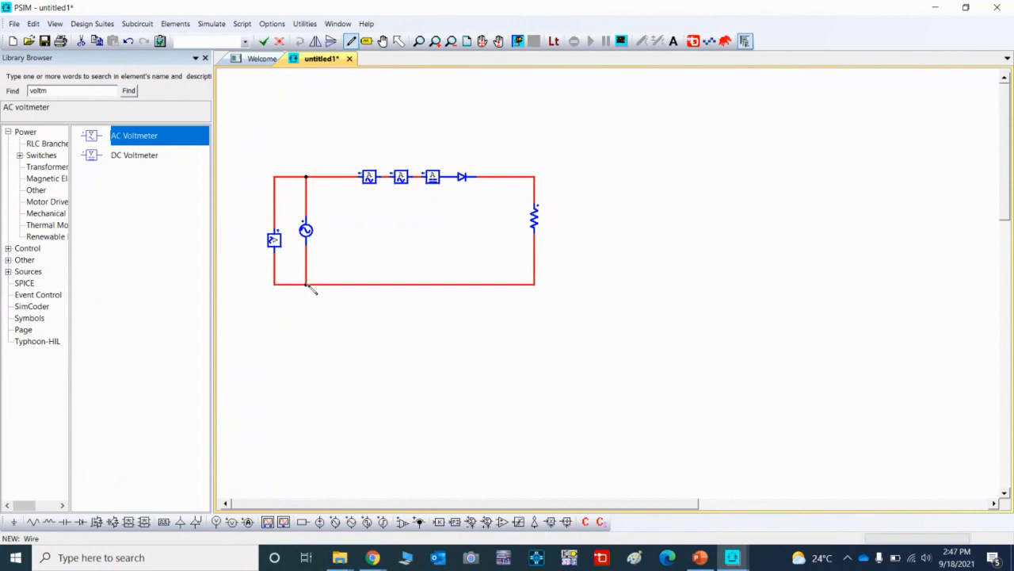
key(Escape)
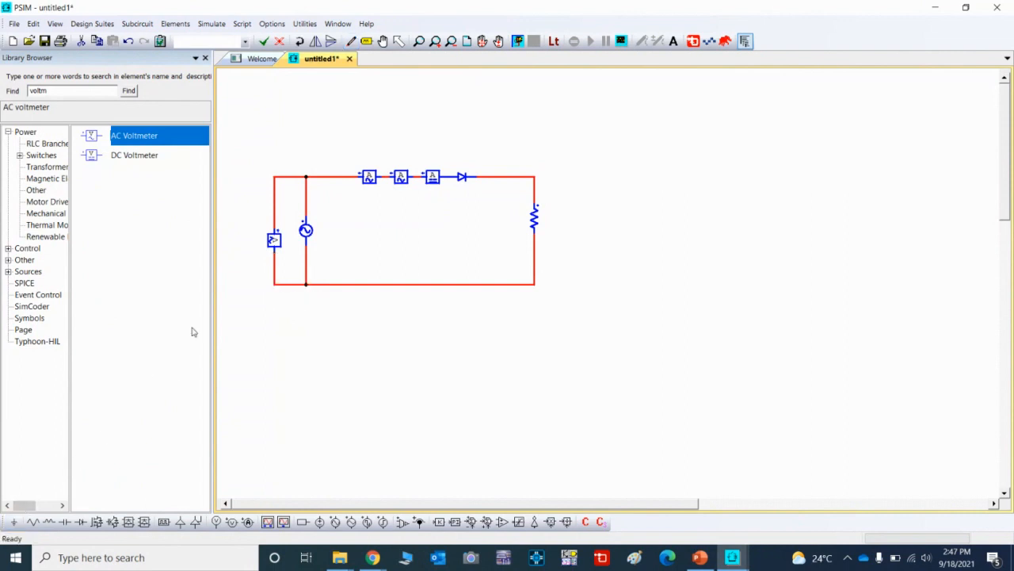
Place a ground at the lower node of the sinusoidal source
key(ctrl+g)
click(306, 287)
key(Escape)
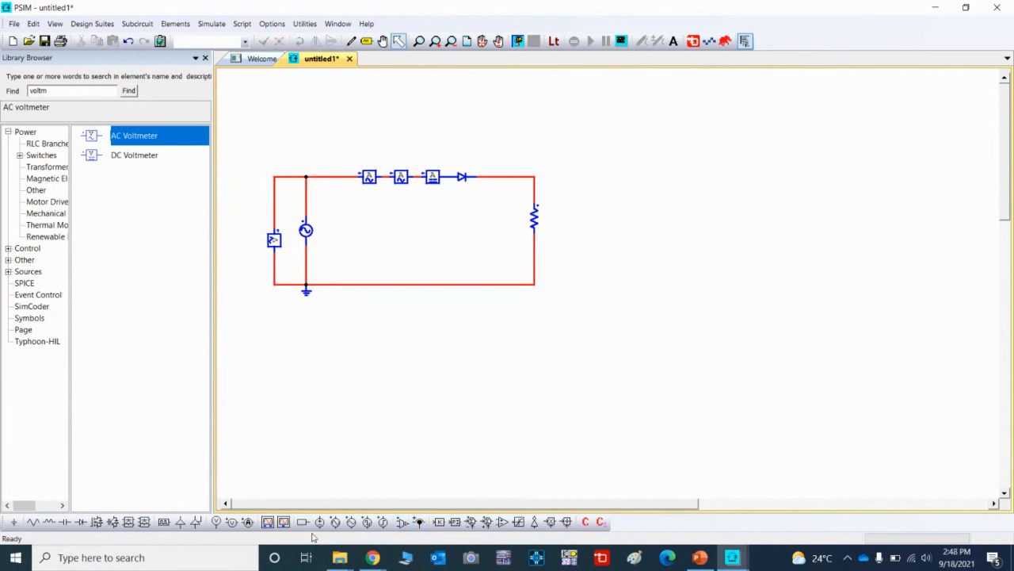
Place a two-channel scope above the circuit and a current sensor in series between the source's upper node and the first AC ammeter
click(267, 522)
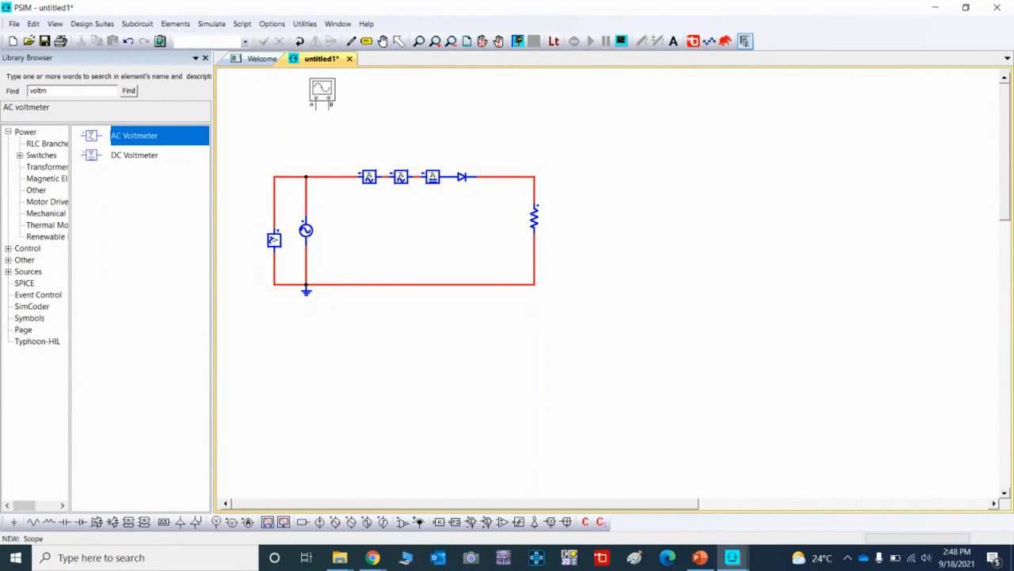
click(324, 95)
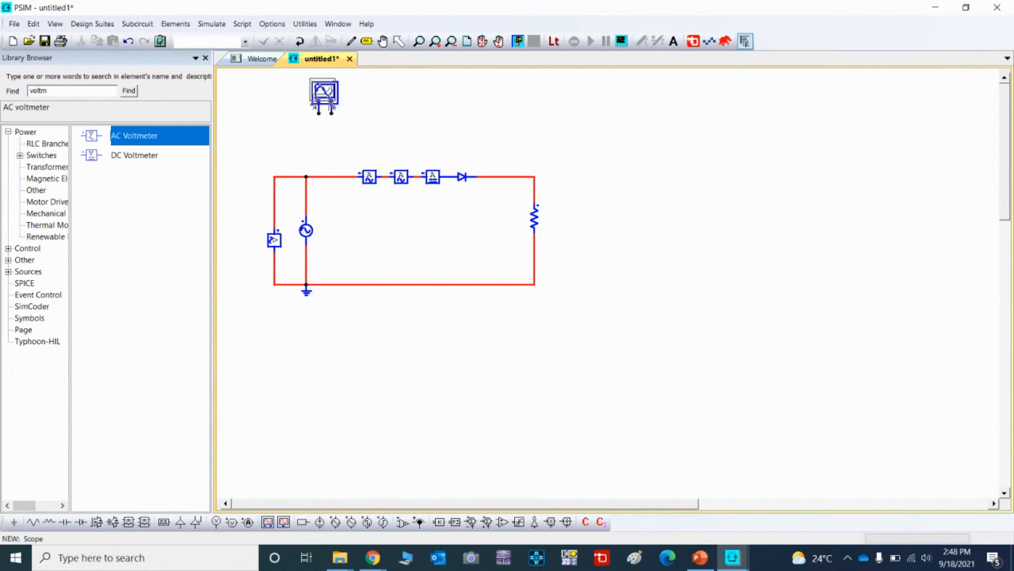
click(419, 523)
click(339, 176)
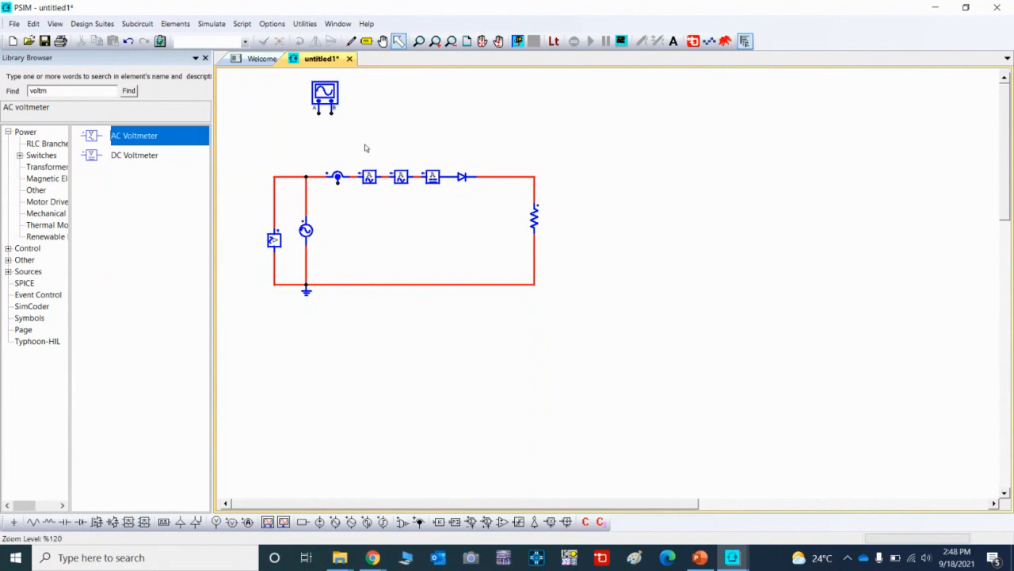
Flip the current sensor vertically so that its output terminal faces the scope
click(336, 177)
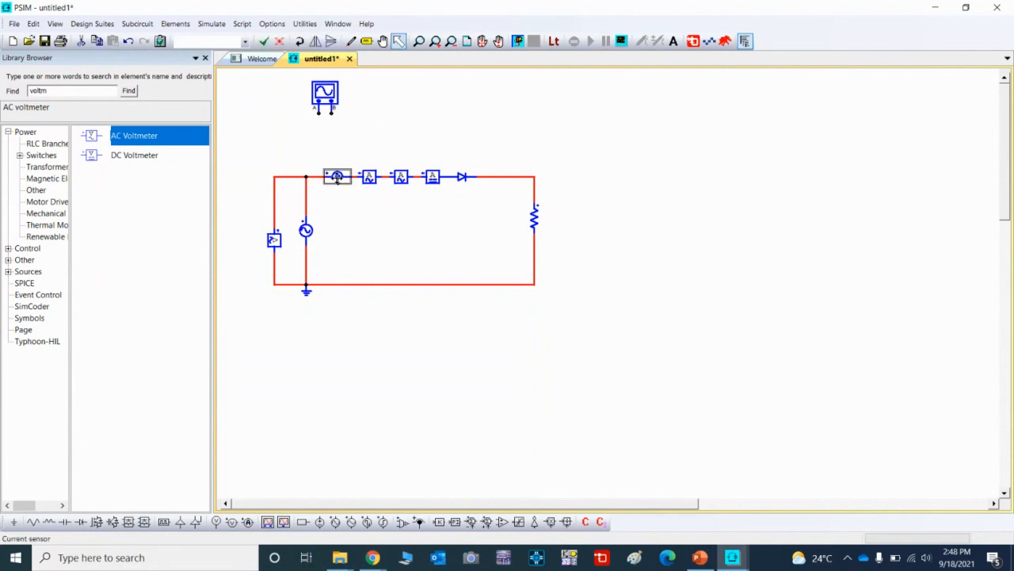
click(331, 42)
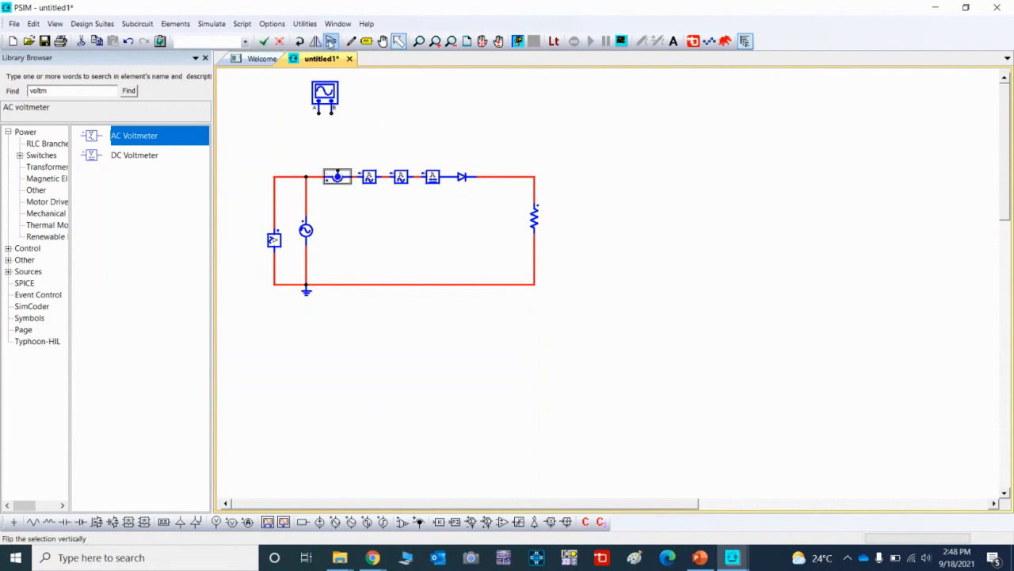
click(364, 113)
Wire scope channel A to the source's upper node and channel B to the current sensor's output
click(351, 42)
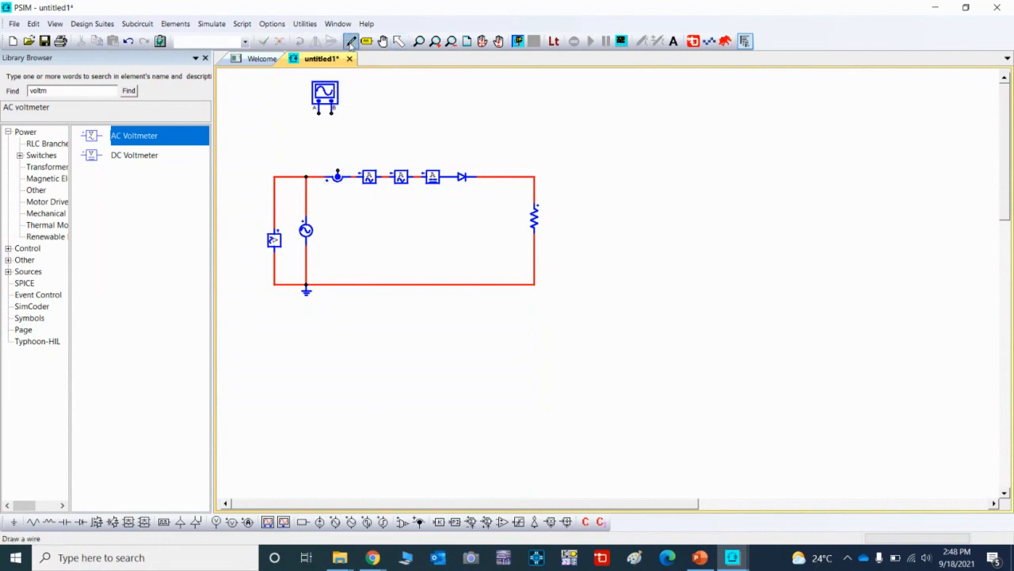
drag(318, 116, 313, 182)
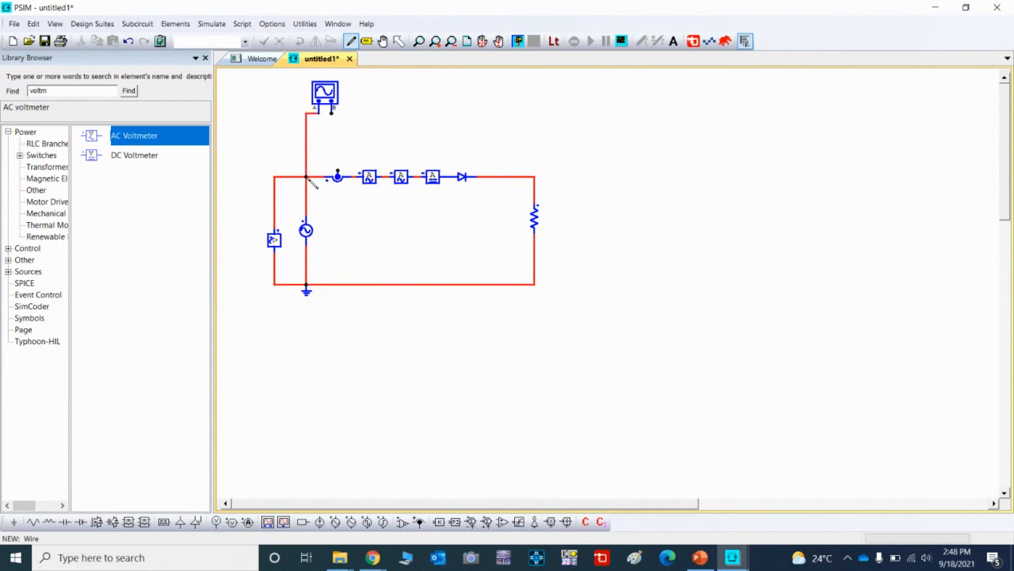
drag(332, 112, 337, 176)
click(399, 42)
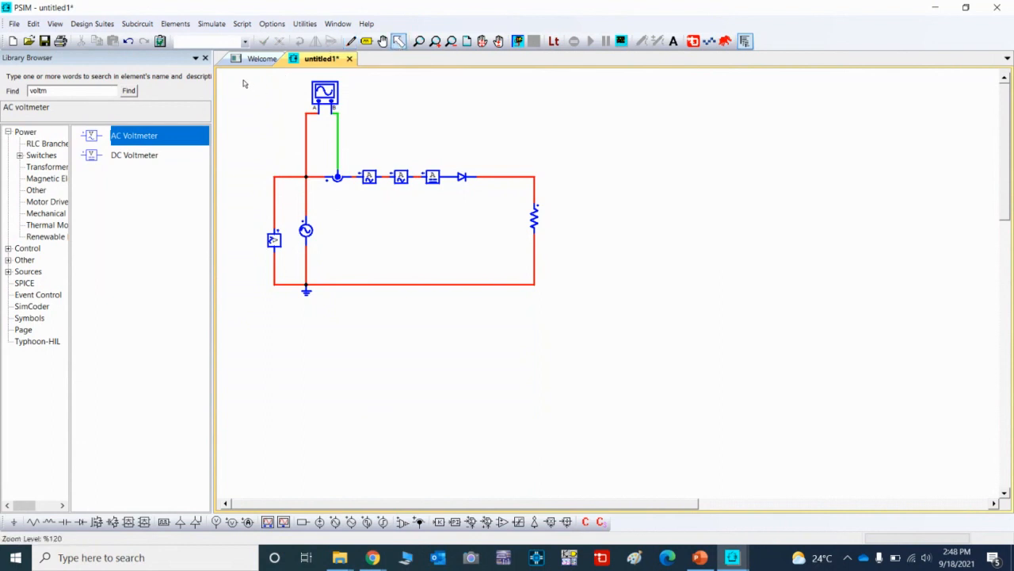
Rename the load resistor R, set its resistance to 171.4, and display both its name and resistance on the schematic
drag(242, 75, 598, 342)
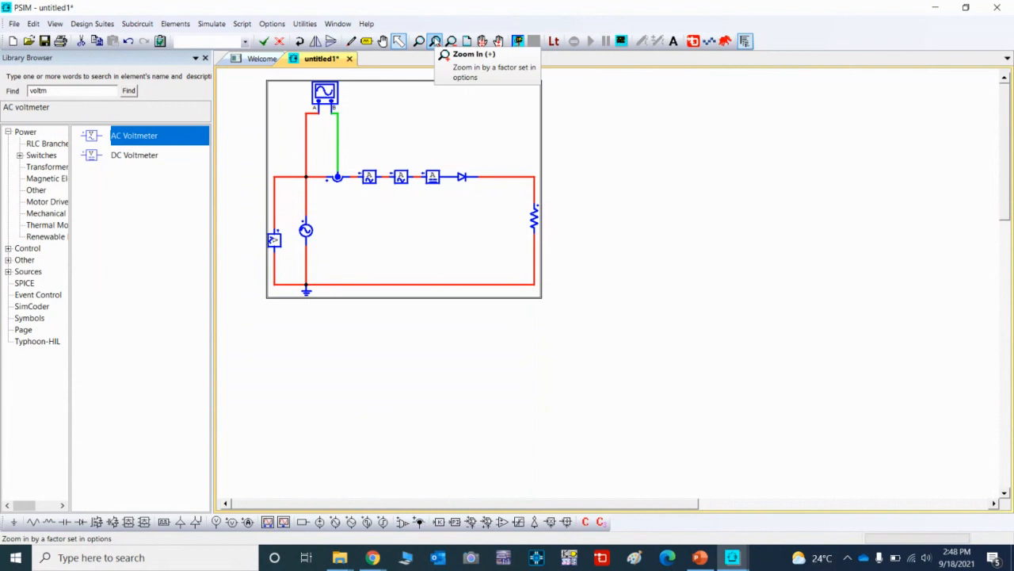
click(435, 41)
click(435, 41)
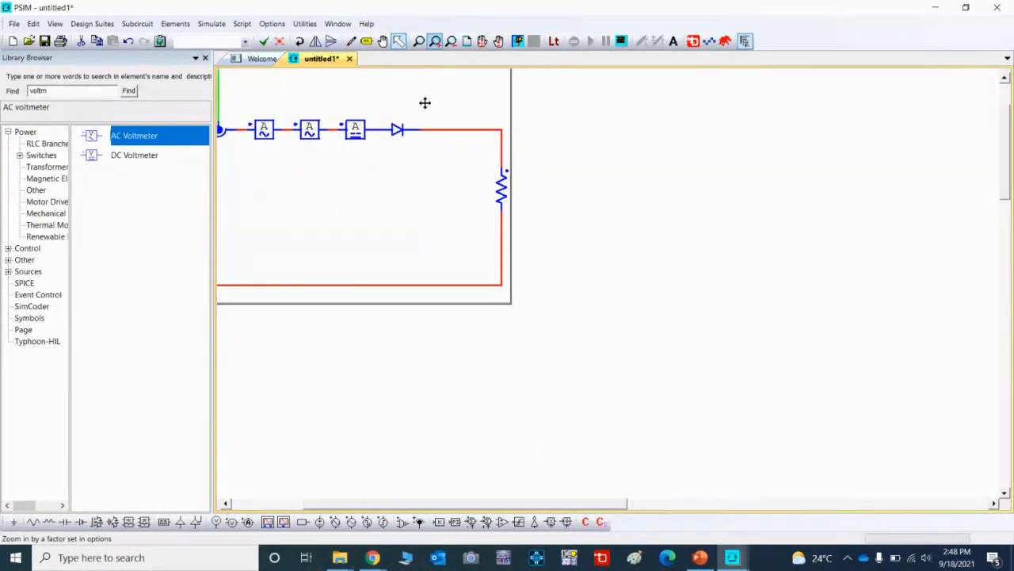
click(257, 505)
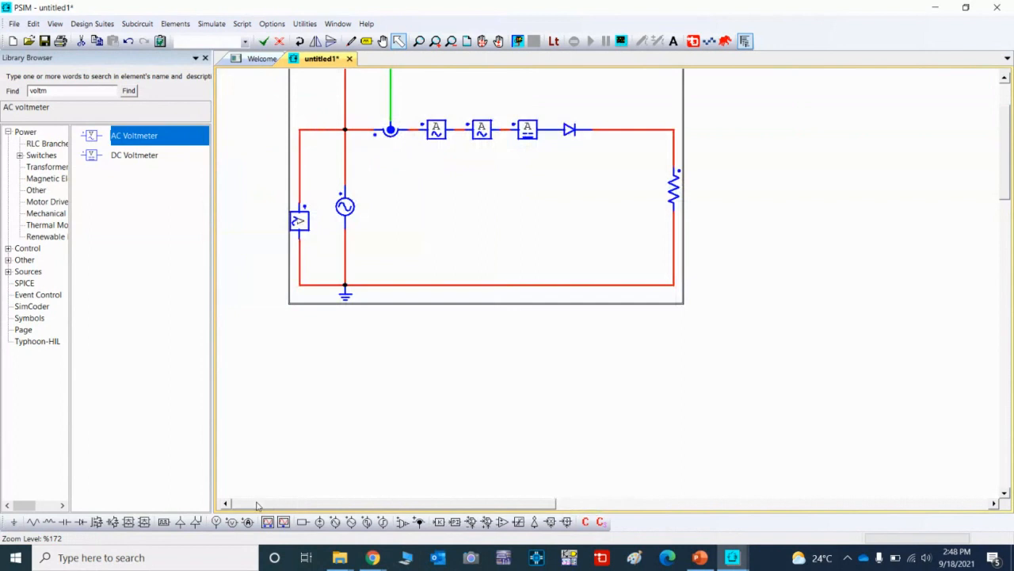
click(1004, 79)
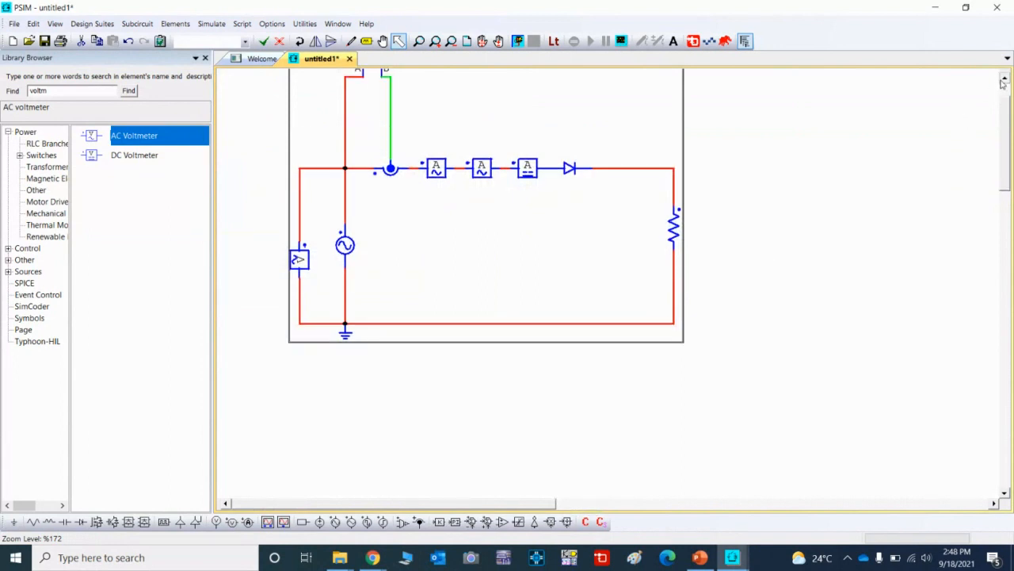
click(1004, 79)
click(1004, 80)
click(824, 286)
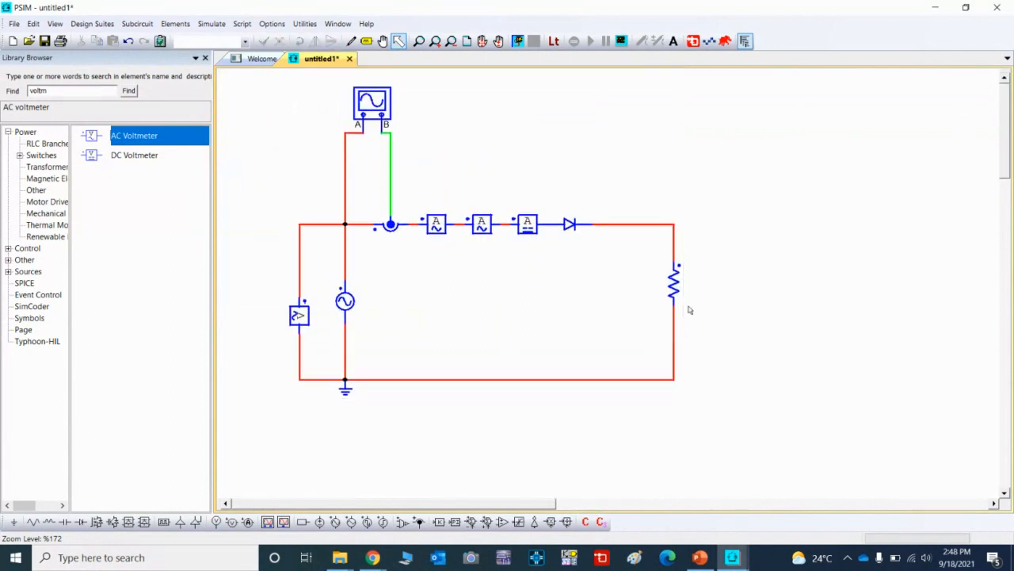
double_click(673, 293)
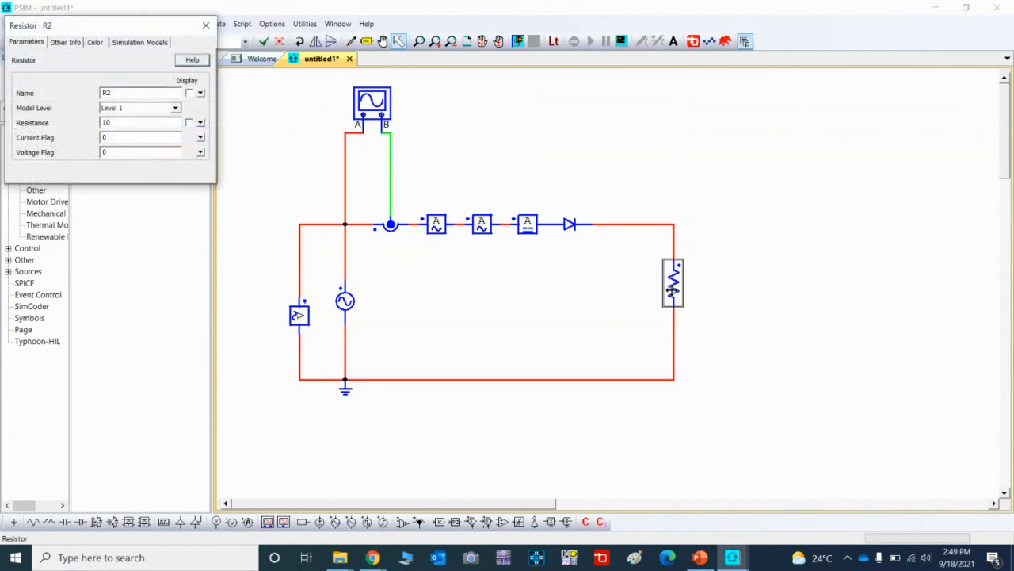
click(120, 95)
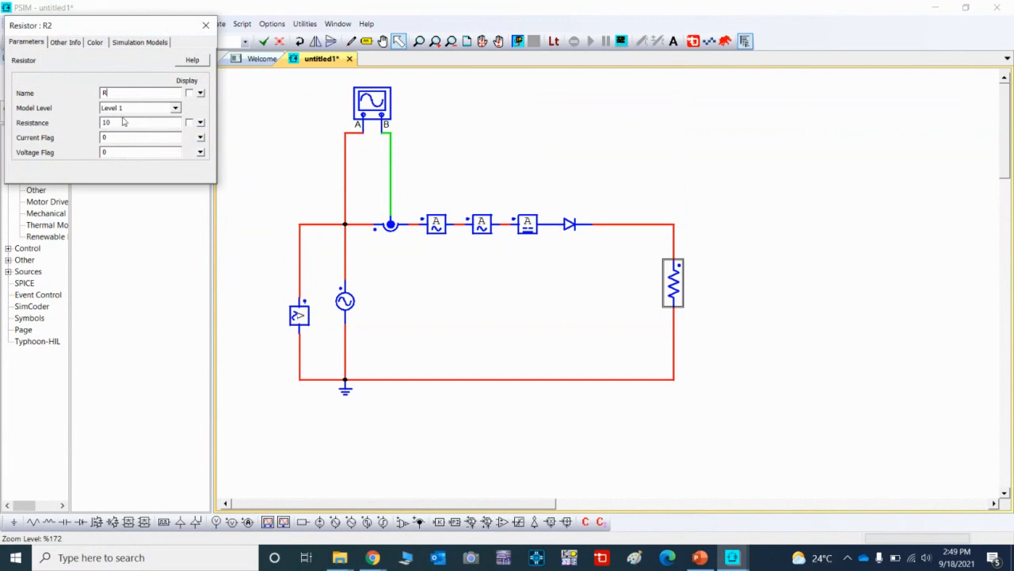
double_click(128, 123)
text(1.4)
click(190, 93)
click(190, 123)
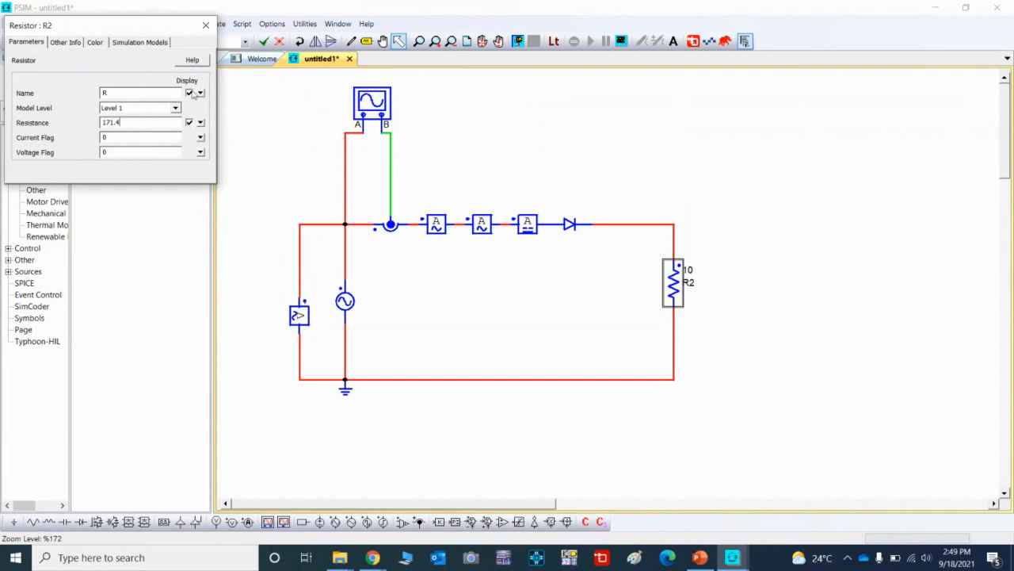
click(206, 25)
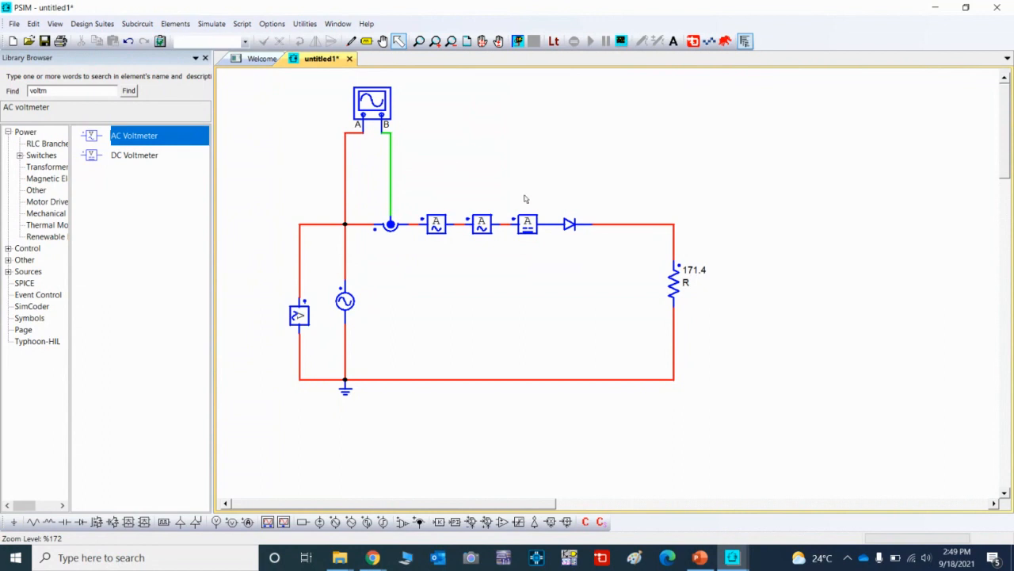
Rename the DC ammeter Idc and enable showing its probe value during simulation
double_click(528, 223)
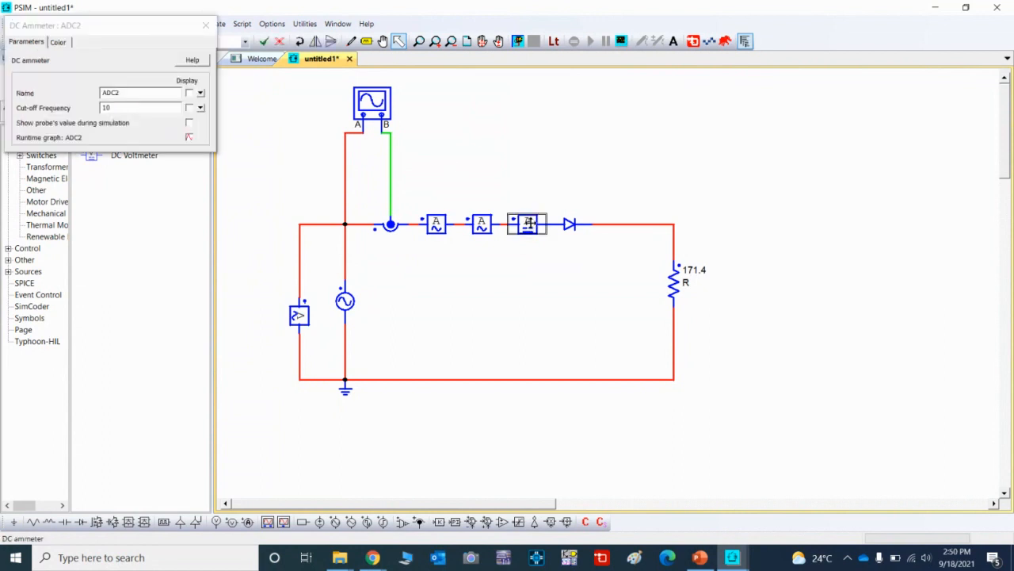
click(148, 92)
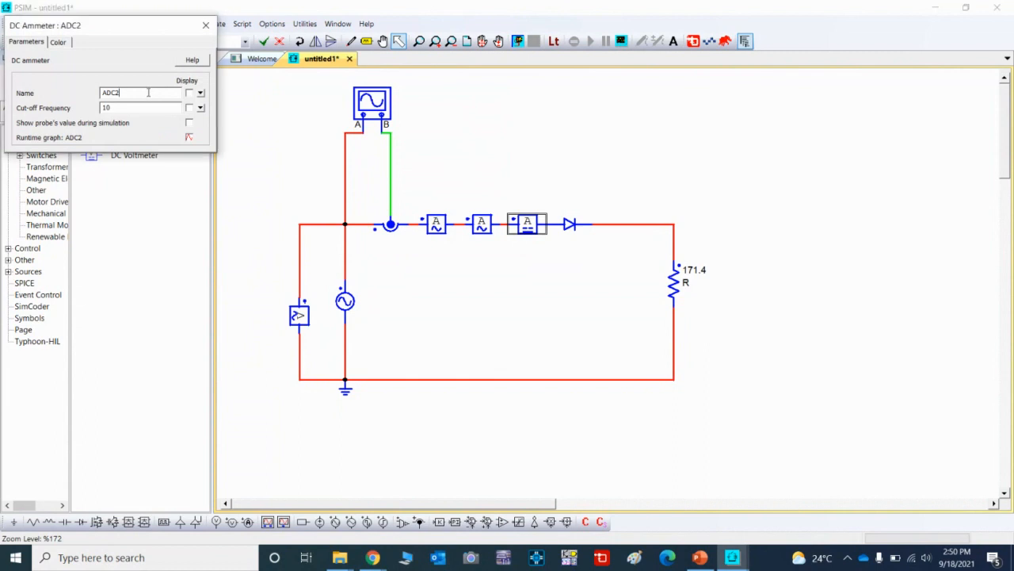
key(BackSpace)
key(BackSpace)
key(BackSpace)
key(BackSpace)
text(Idc)
click(190, 124)
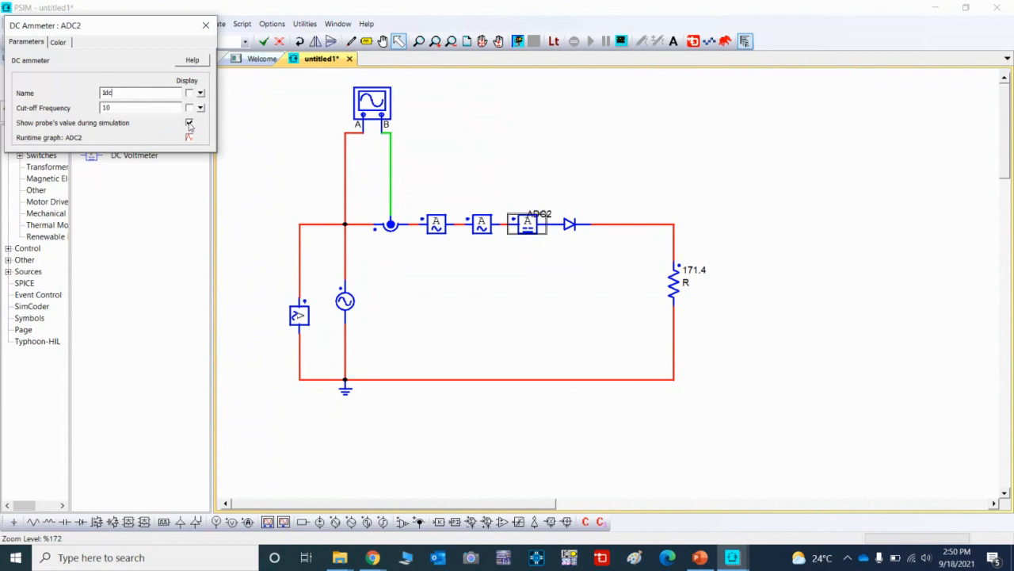
click(207, 26)
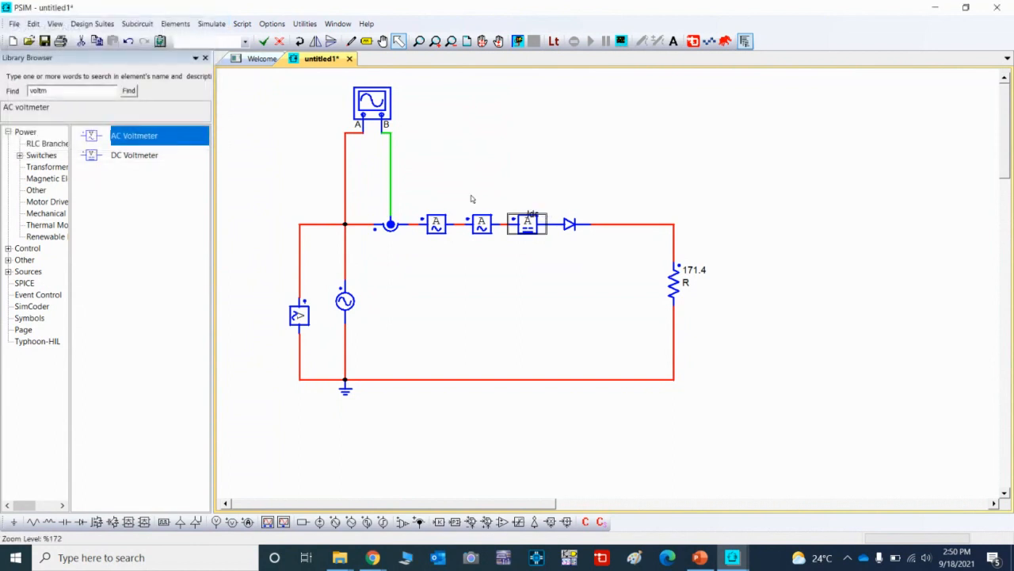
click(541, 183)
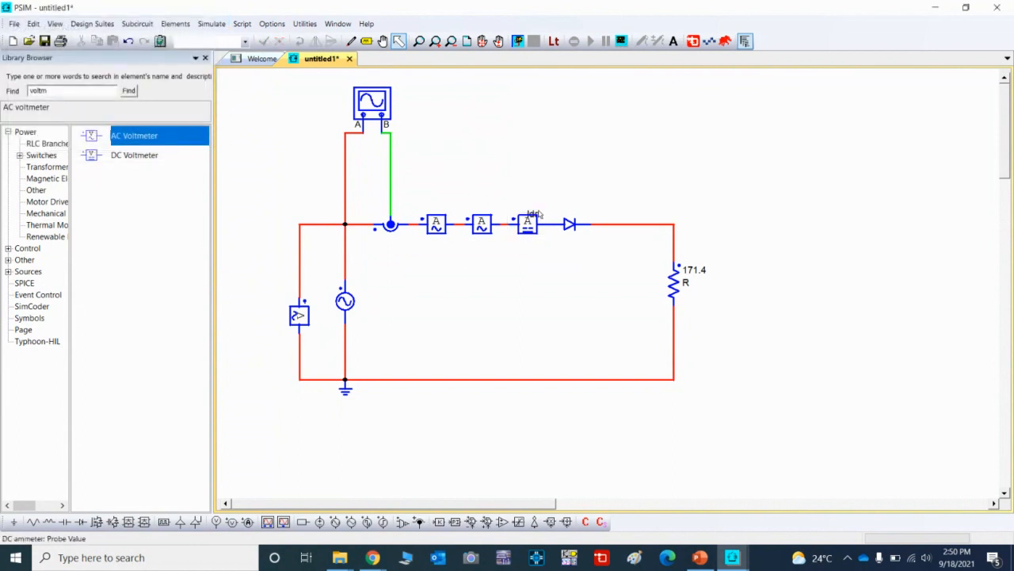
Move the Idc label clear of the DC ammeter symbol, placing it just below
click(538, 211)
drag(538, 212, 529, 202)
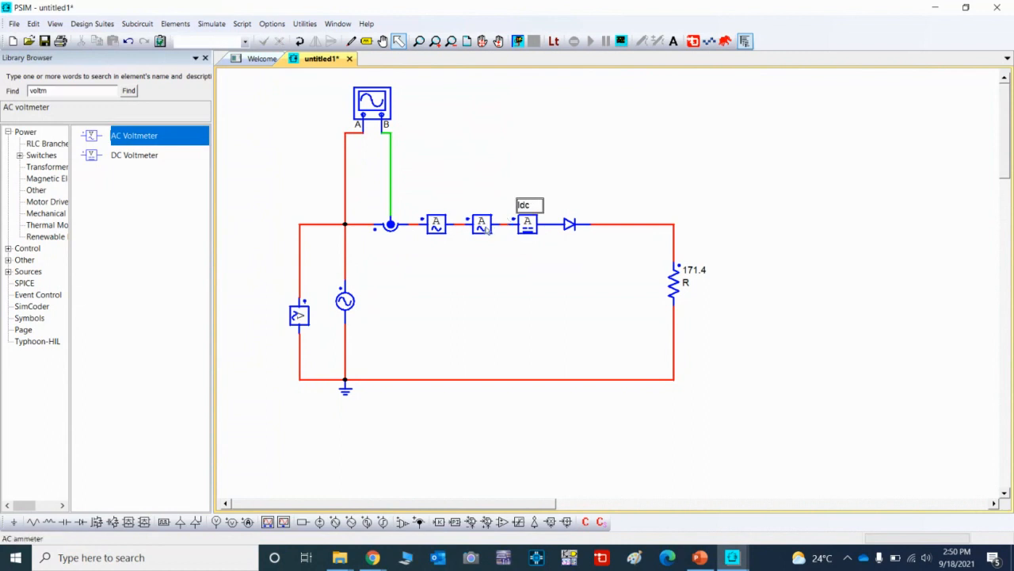
drag(528, 206, 534, 250)
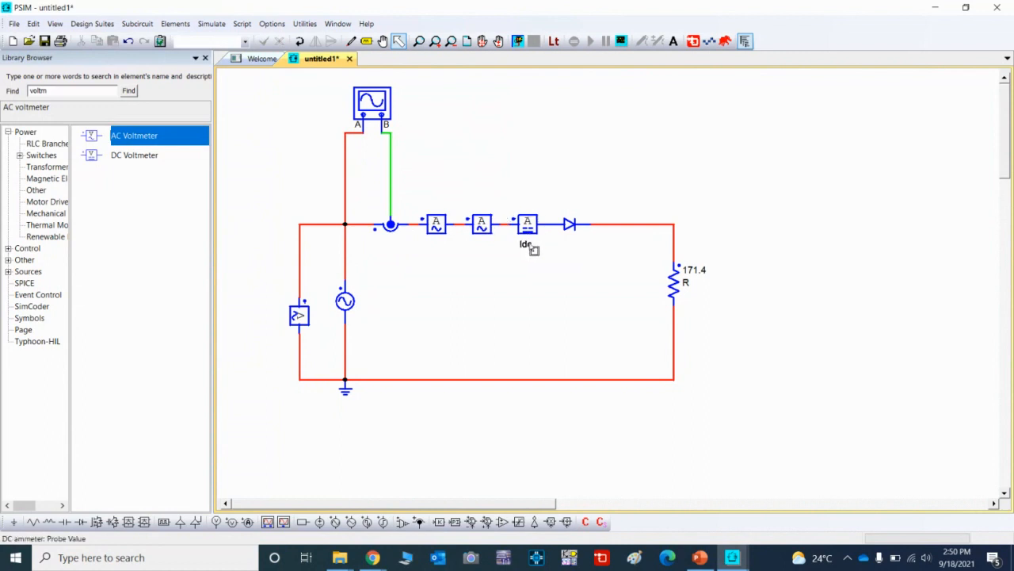
Name the AC ammeter next to Idc Irms, set its cut-off frequency to 0, and show its probe value during simulation
double_click(481, 223)
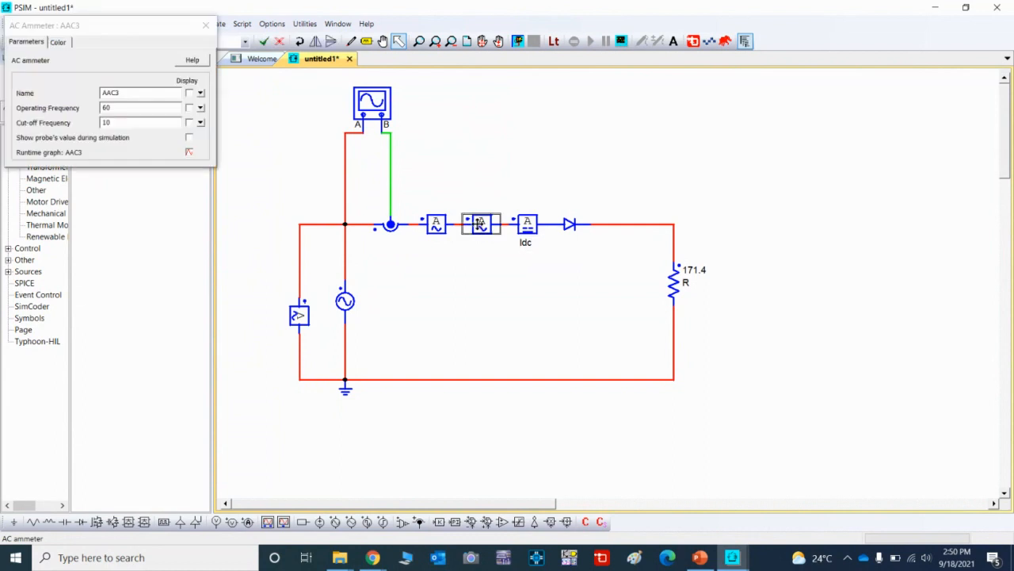
double_click(129, 92)
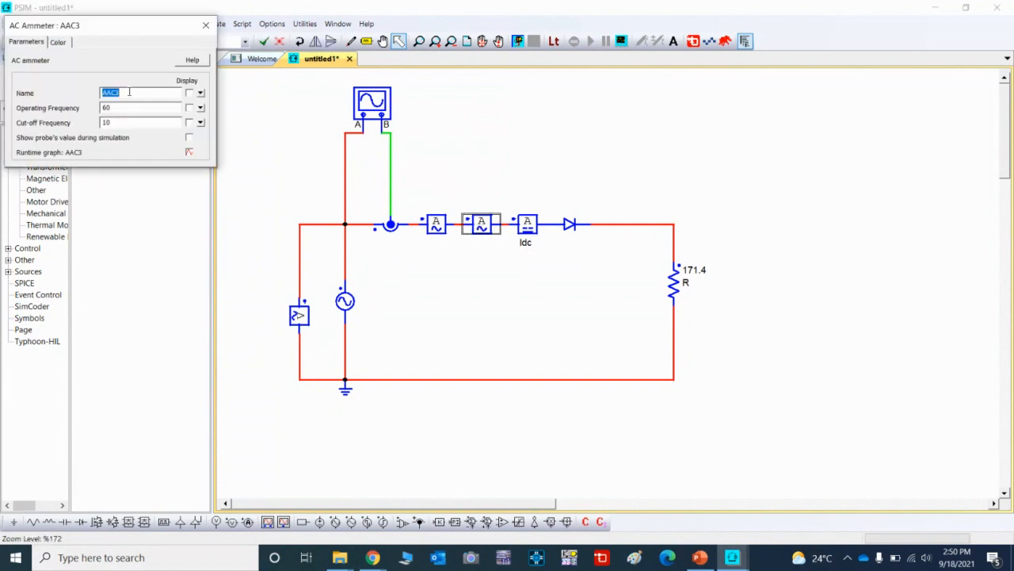
text(Irms)
double_click(127, 123)
text(0)
click(189, 139)
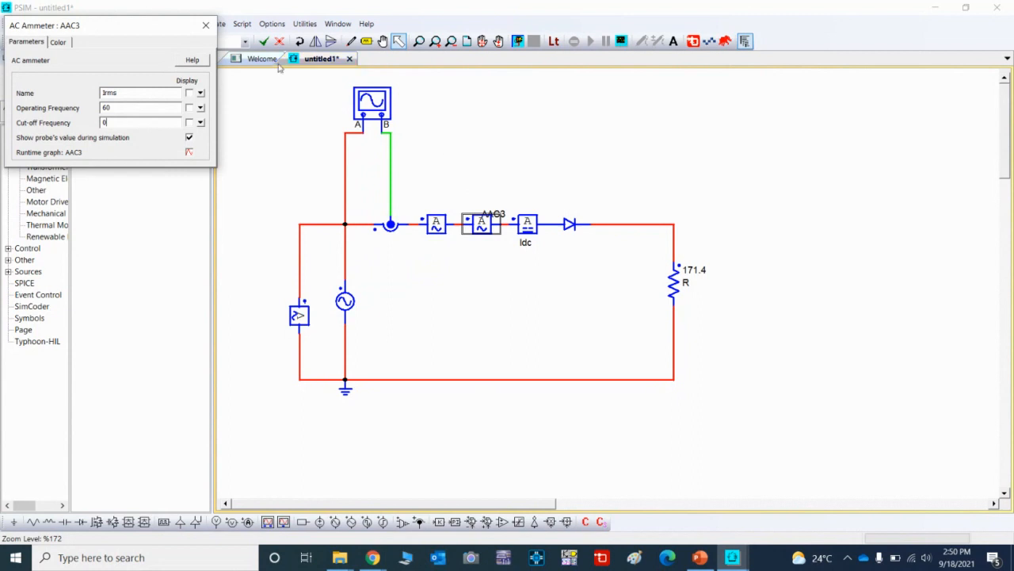
click(205, 25)
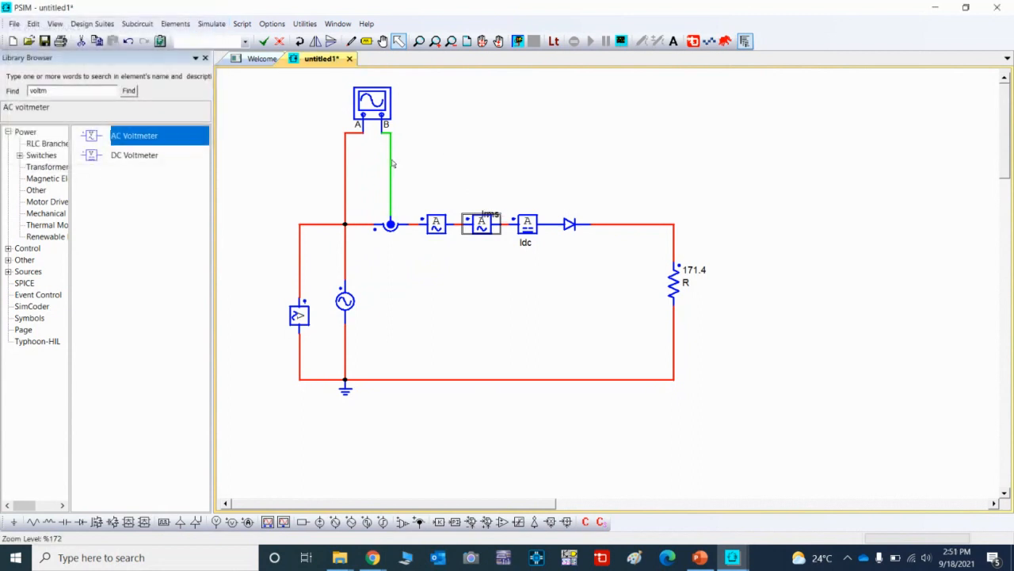
Move the Irms label just above its AC ammeter symbol
click(517, 201)
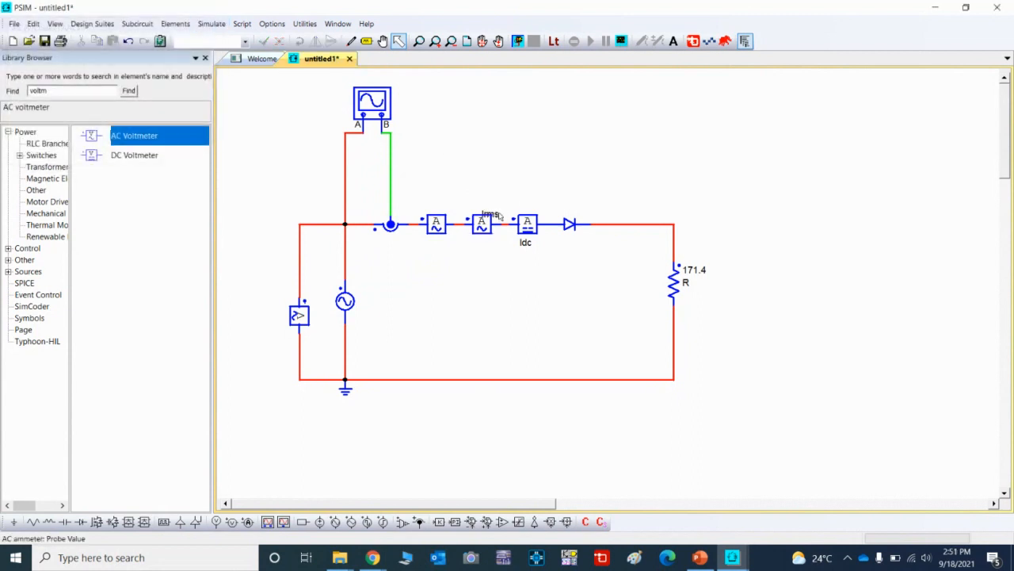
drag(499, 215, 491, 204)
click(489, 200)
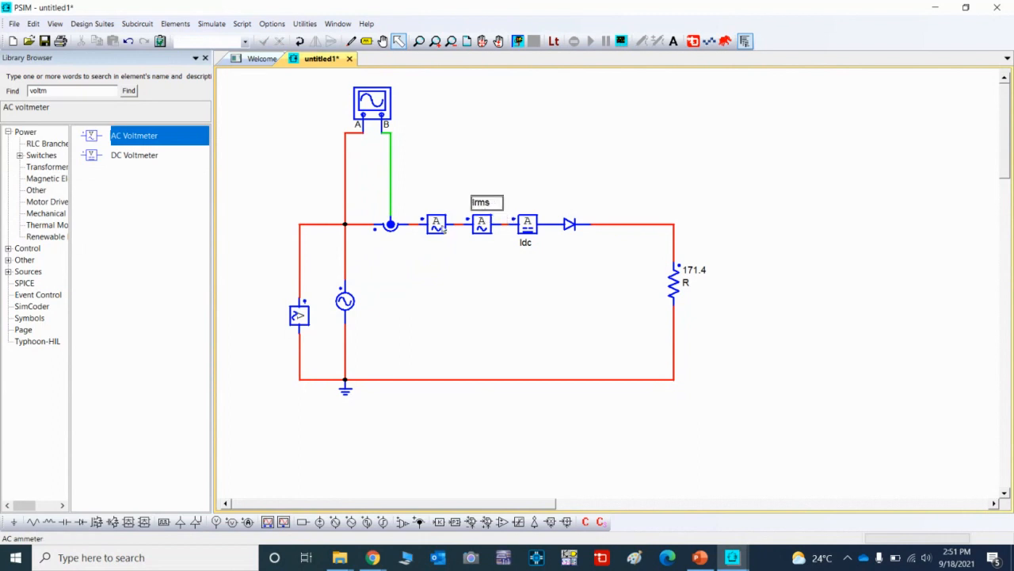
Name the AC ammeter beside the current sensor Iac with its probe value shown during simulation, and place its label below the symbol
double_click(437, 224)
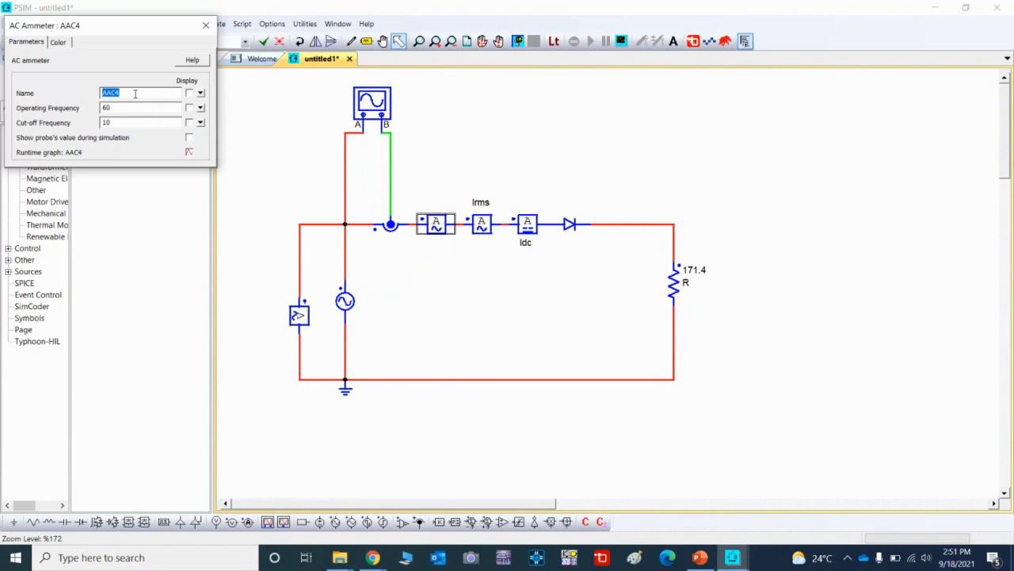
text(Iab)
key(BackSpace)
text(c)
click(191, 139)
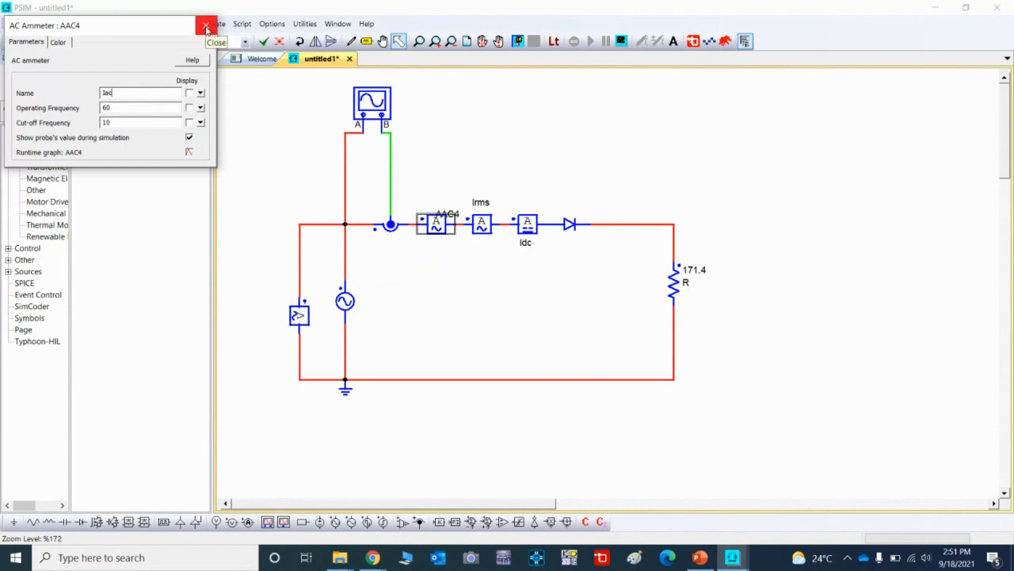
click(206, 29)
click(458, 189)
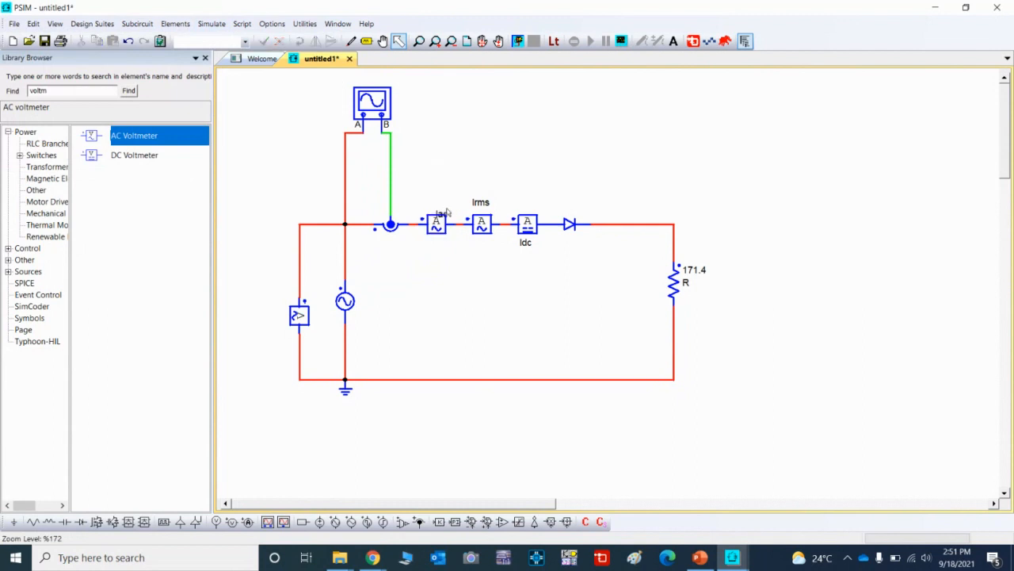
drag(444, 214, 441, 246)
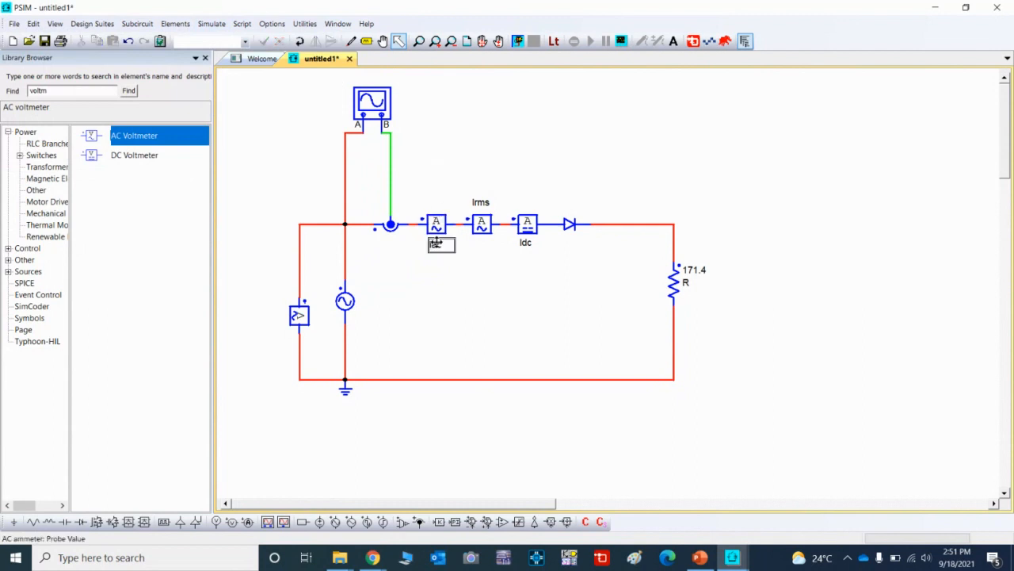
Rename the AC voltmeter across the source Vs and enable showing its probe value during simulation
double_click(299, 316)
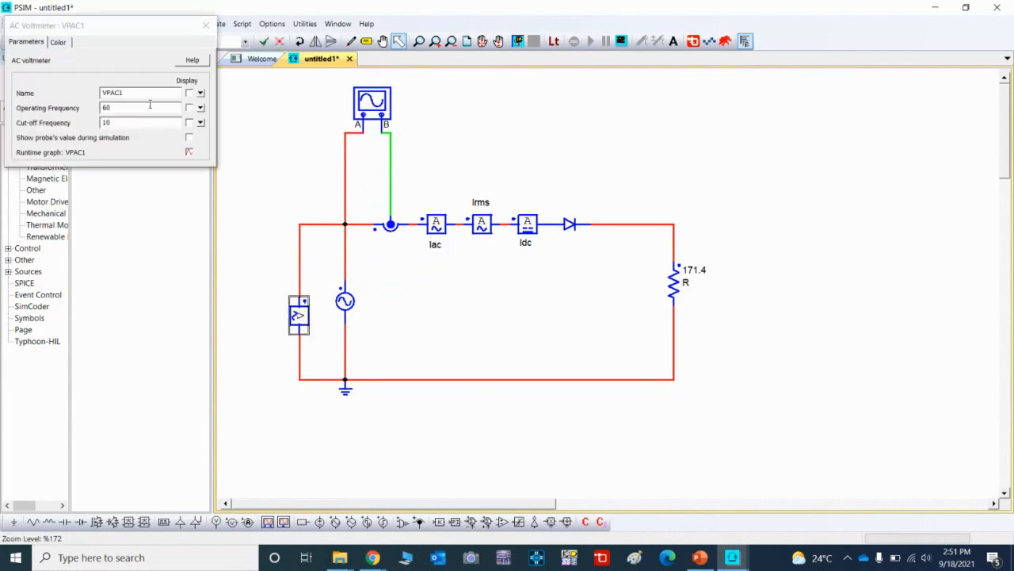
click(138, 93)
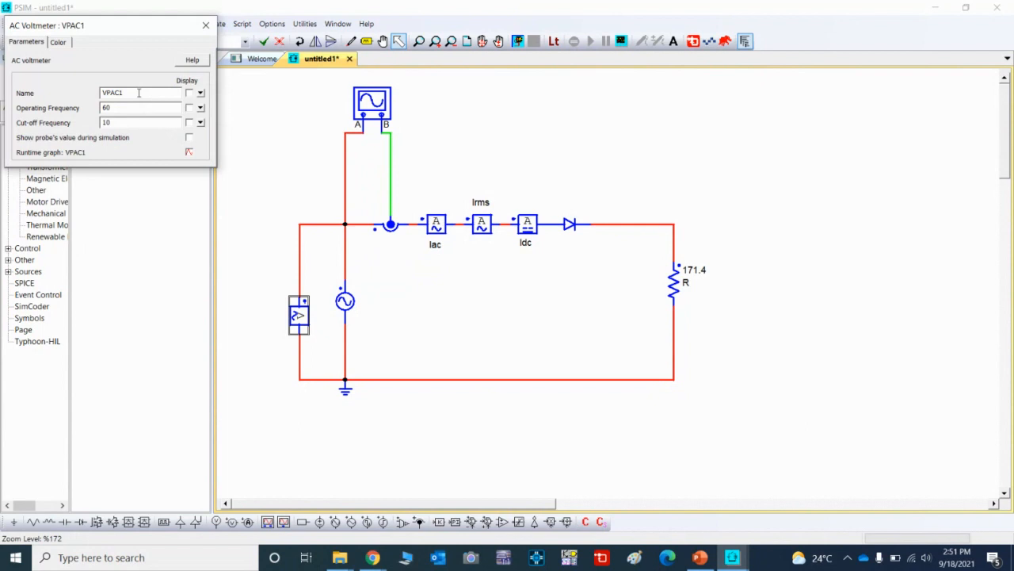
key(BackSpace)
key(BackSpace)
key(BackSpace)
key(BackSpace)
text(a)
click(188, 138)
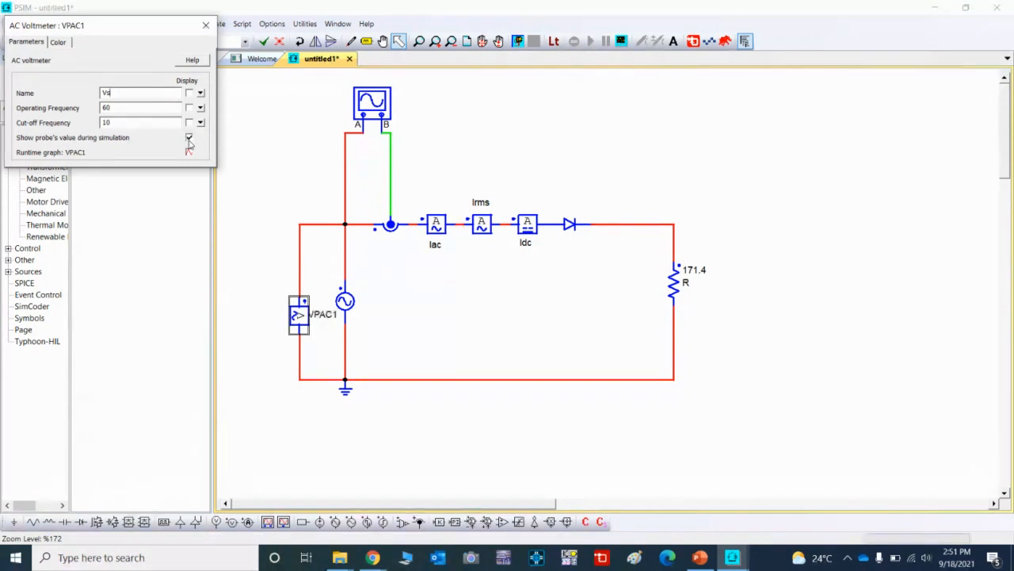
click(206, 27)
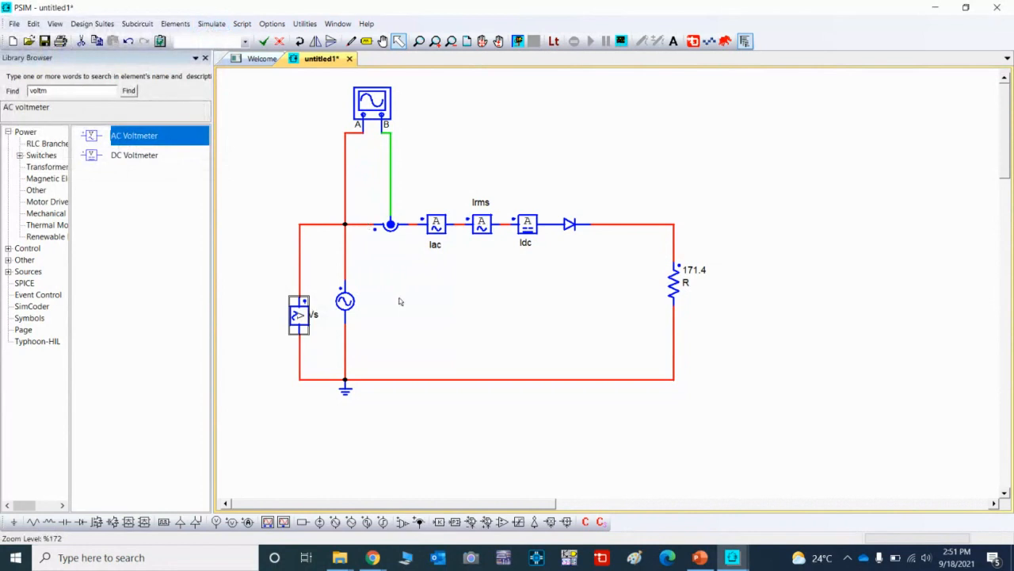
click(396, 300)
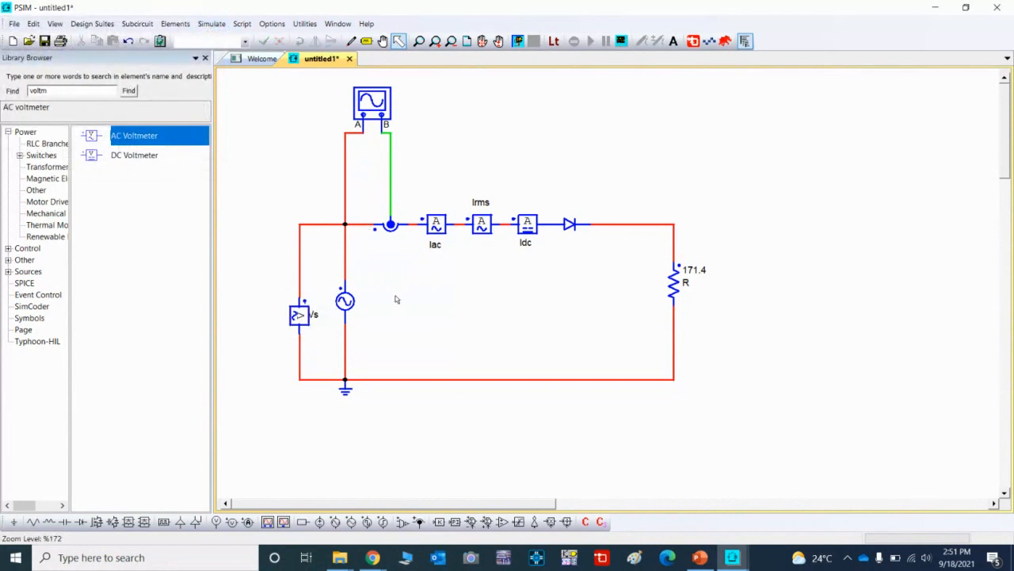
Set the sinusoidal voltage source's peak amplitude to 141.5
double_click(344, 304)
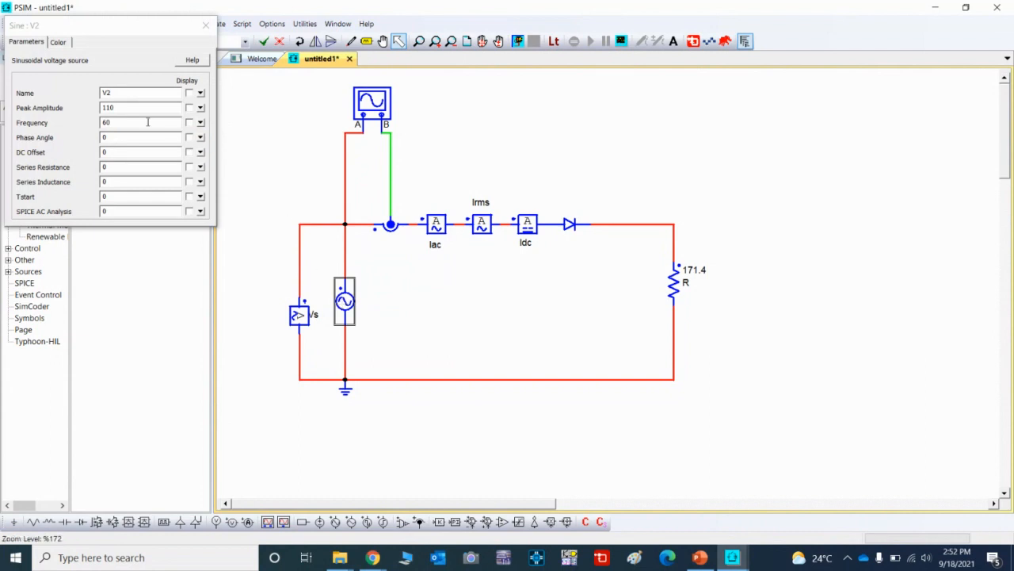
click(121, 107)
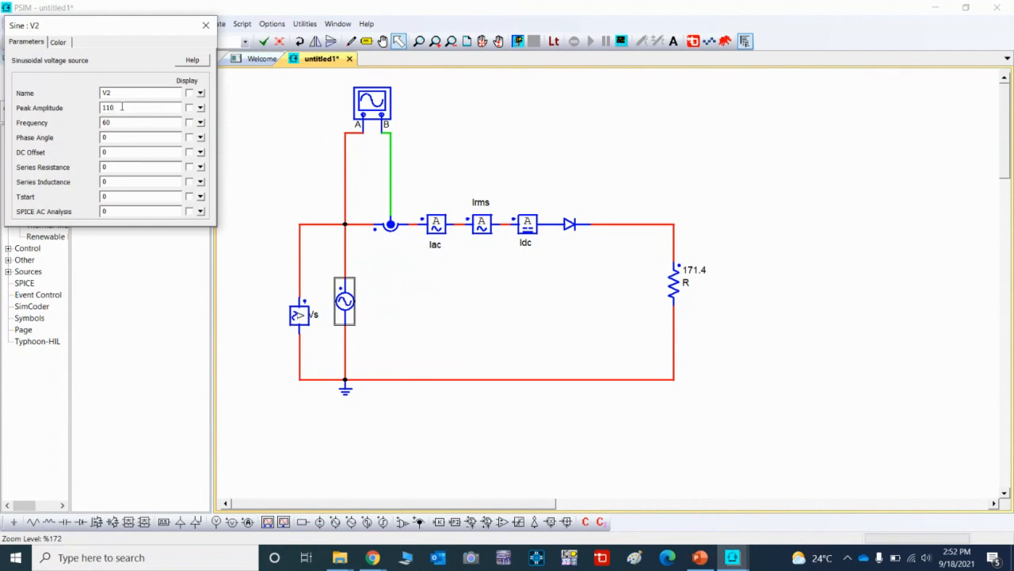
key(BackSpace)
key(BackSpace)
key(BackSpace)
text(141.5)
click(205, 28)
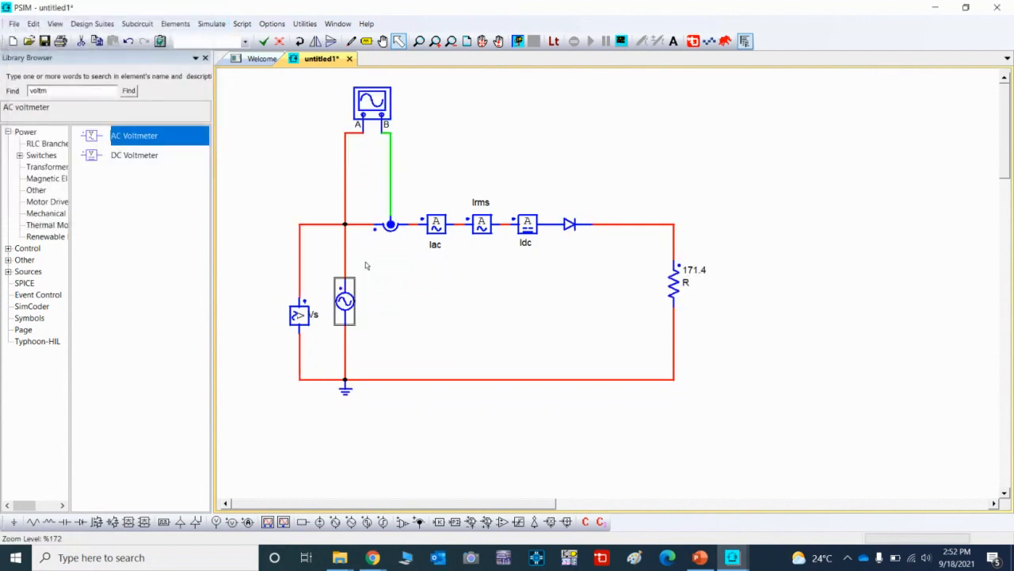
click(390, 304)
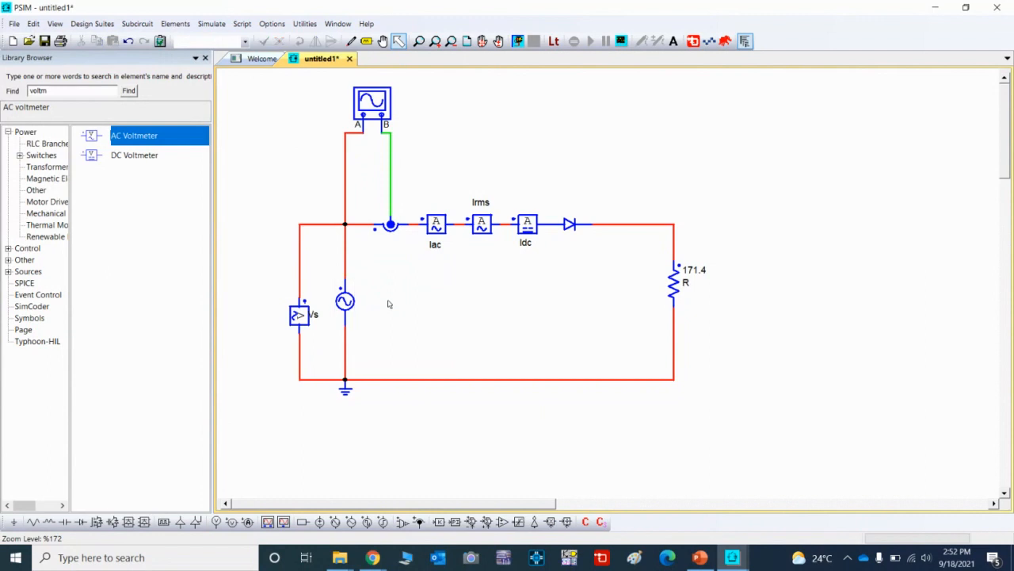
Rename the current sensor feeding scope channel B as Is and display its name on the schematic
double_click(389, 225)
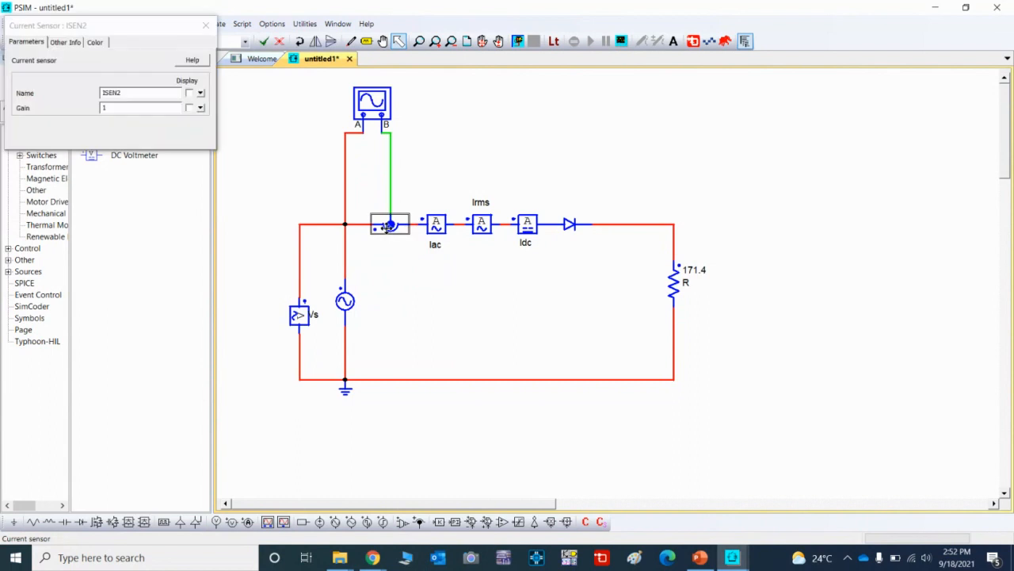
click(132, 93)
key(BackSpace)
key(BackSpace)
key(BackSpace)
key(BackSpace)
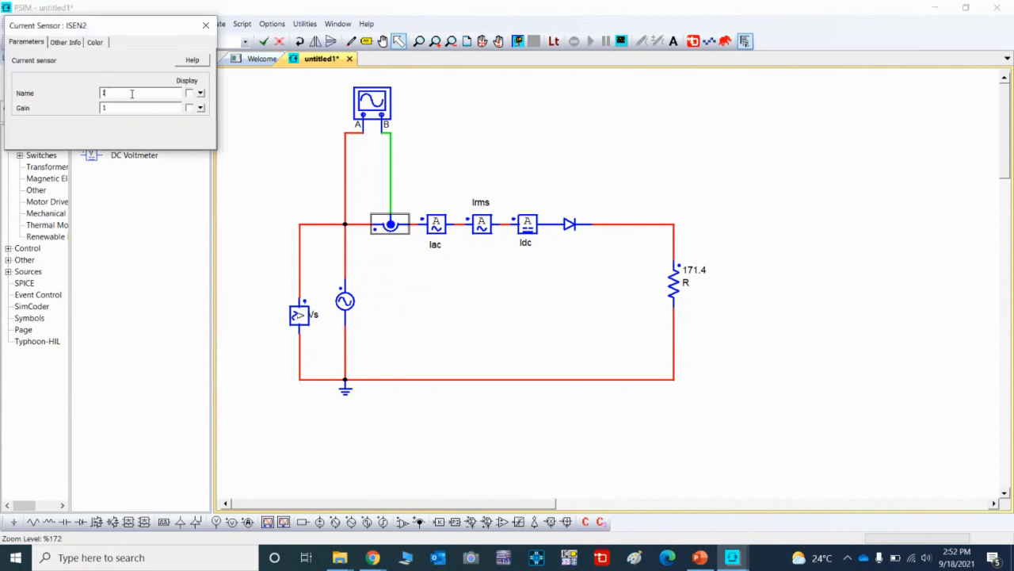
text(s)
click(206, 25)
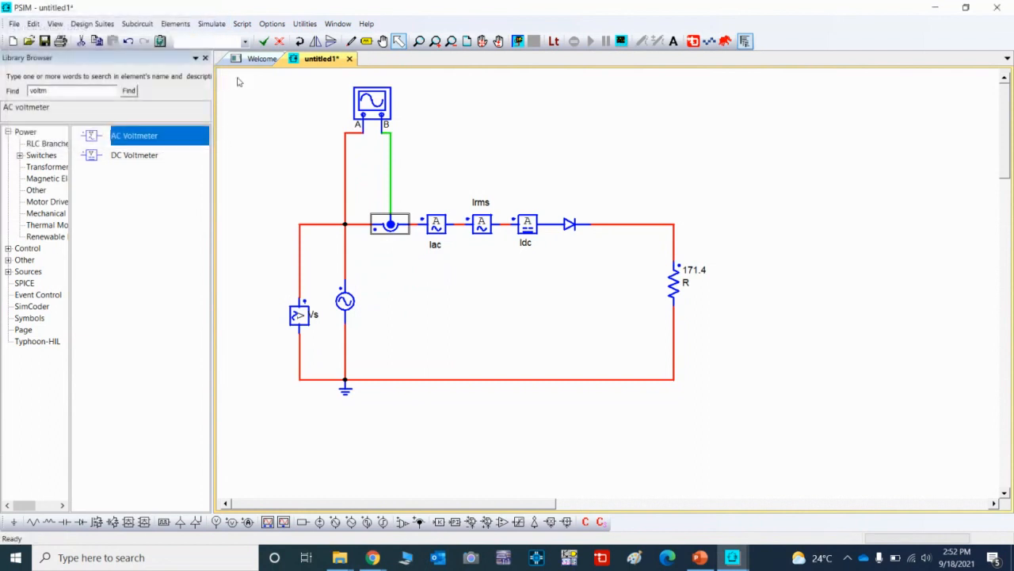
double_click(387, 222)
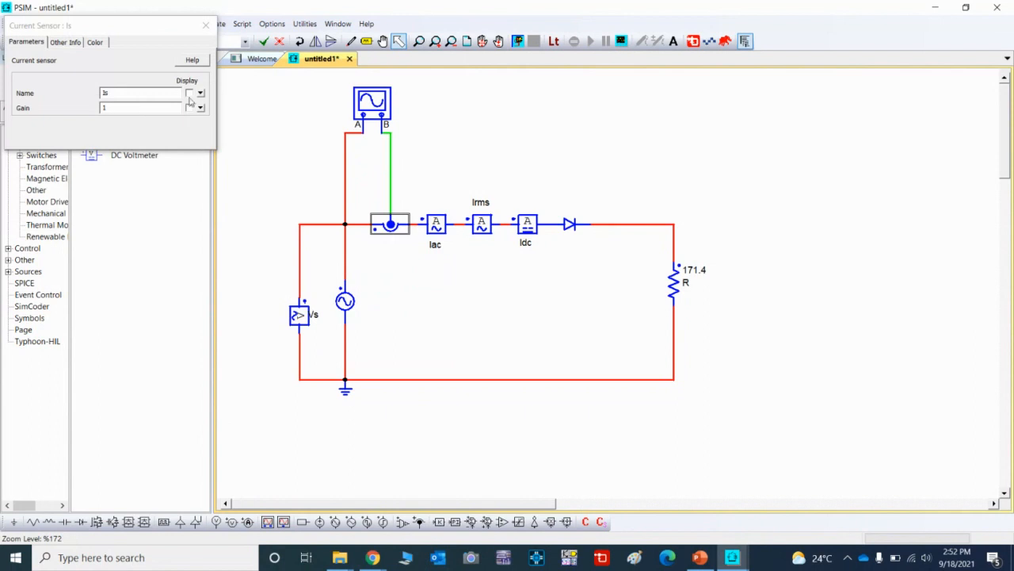
click(205, 25)
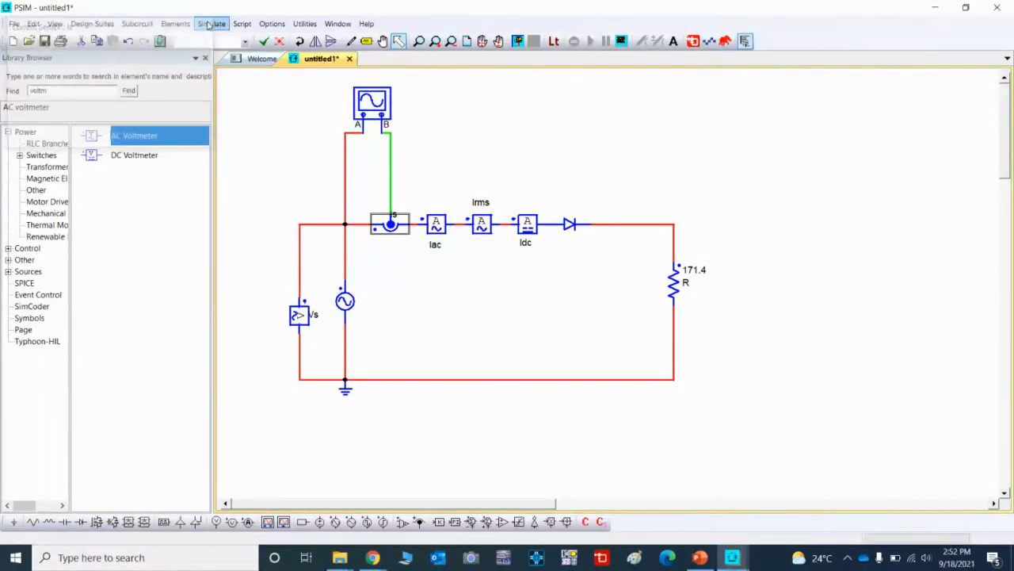
click(404, 291)
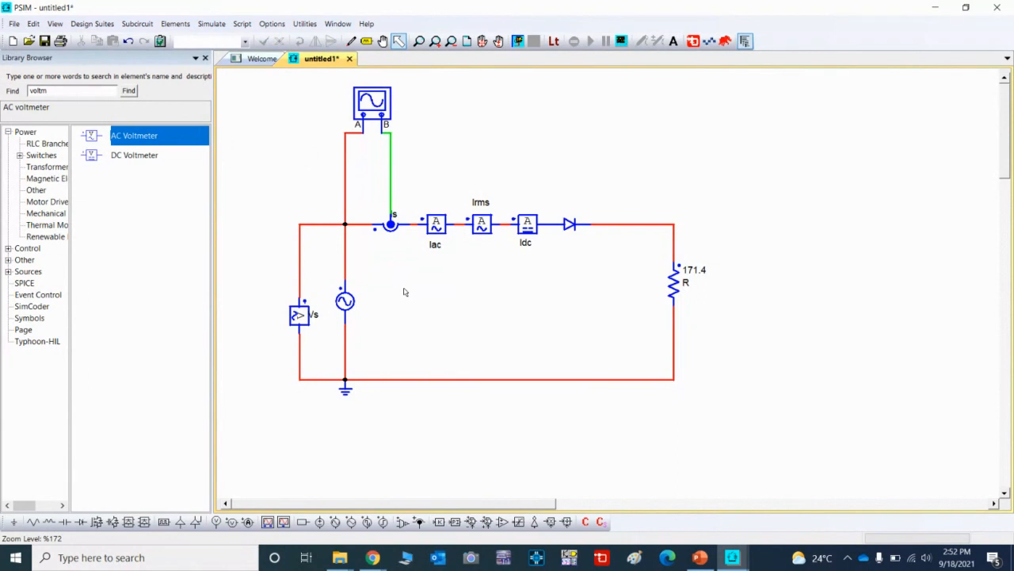
Place a Simulation Control block in the empty area inside the circuit loop and open its settings
click(213, 25)
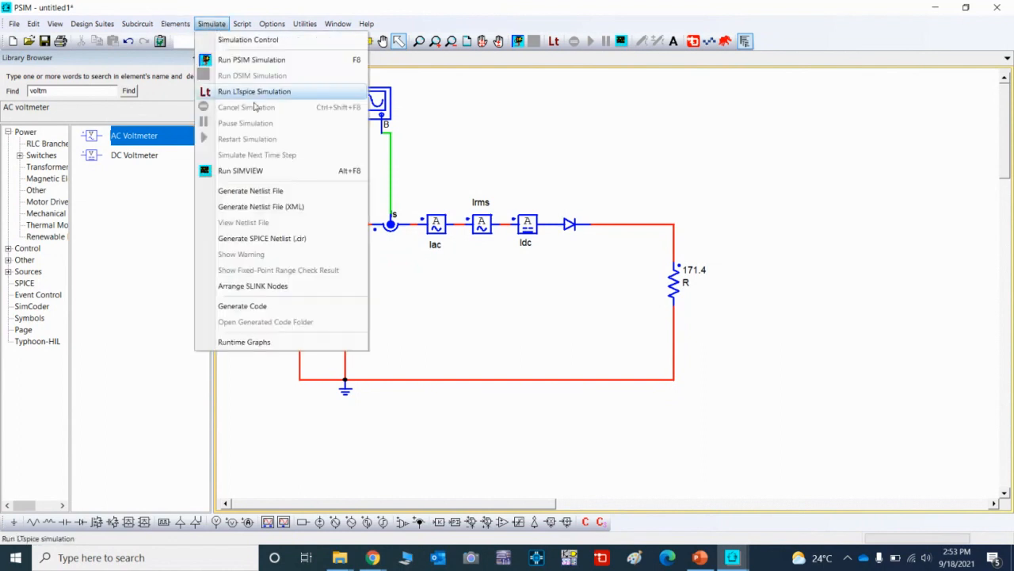
click(249, 40)
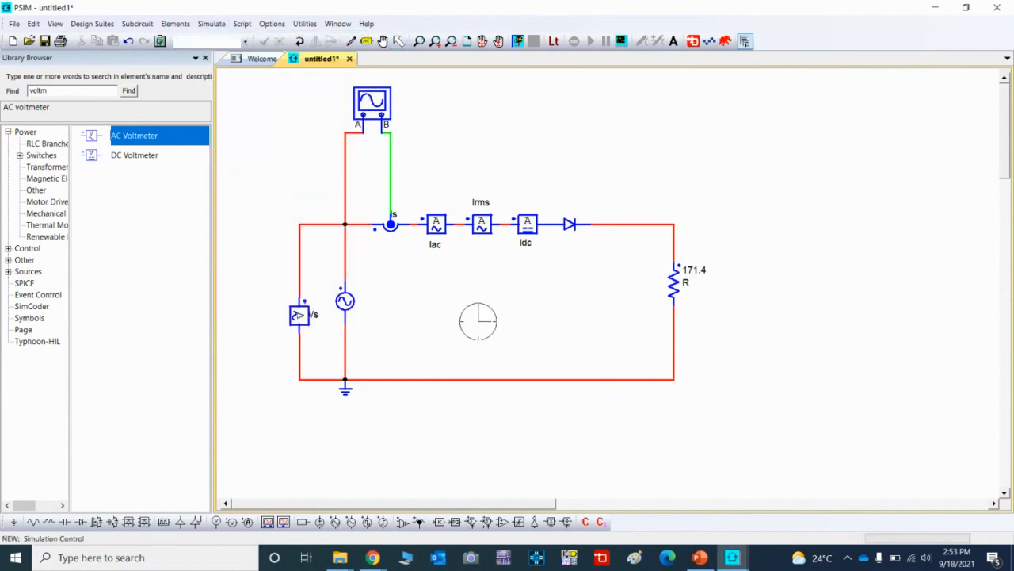
double_click(478, 321)
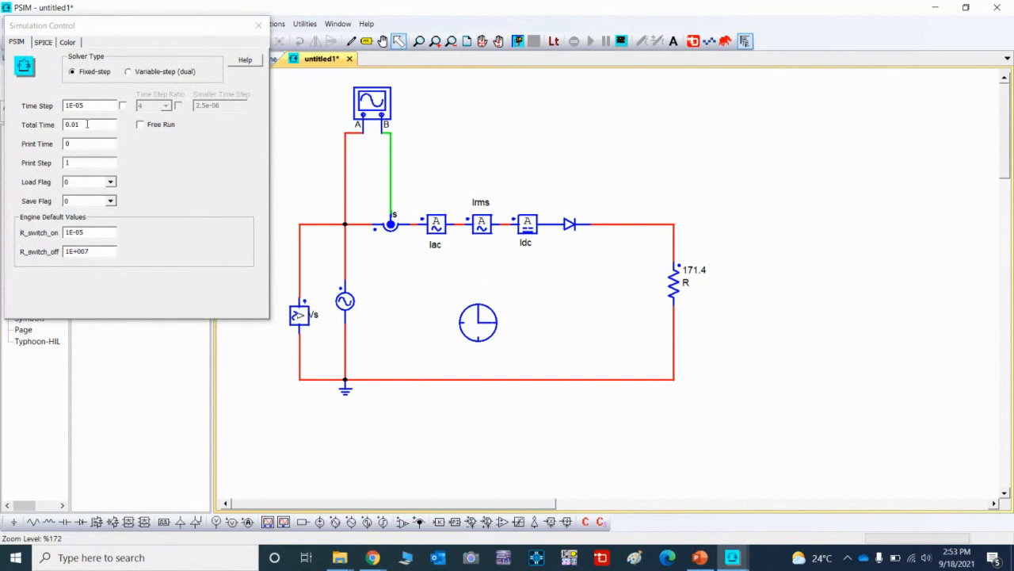
Set the simulation's total time to 1.02 and print time to 1, and enable Free Run
click(88, 123)
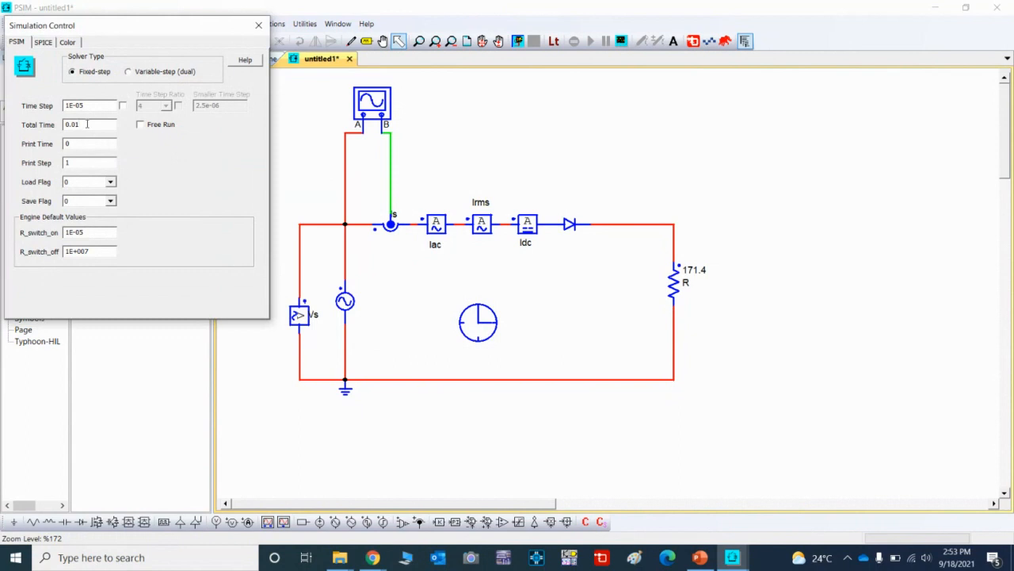
text(2)
key(BackSpace)
text(1)
double_click(84, 144)
text(1)
click(140, 125)
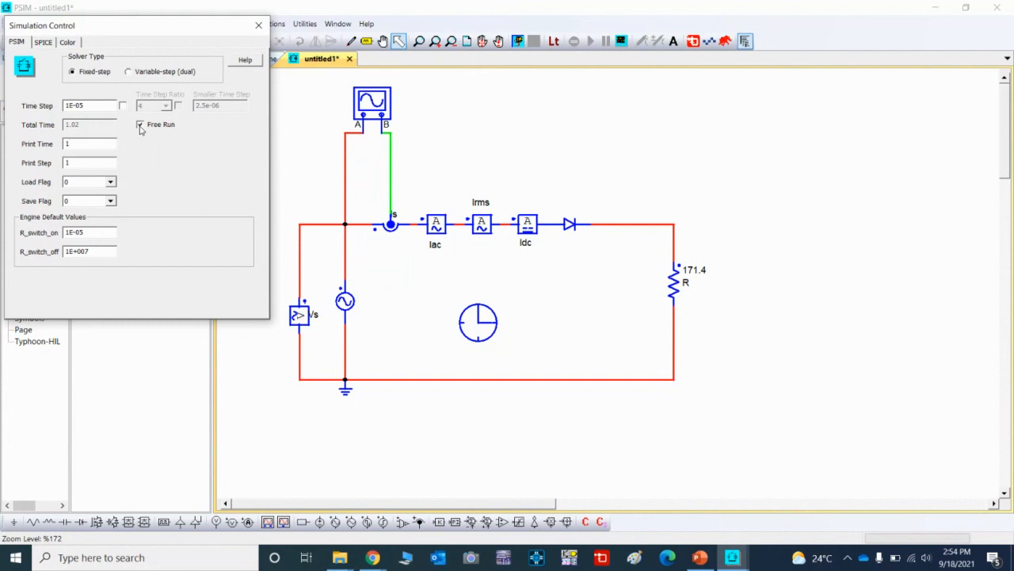
click(258, 29)
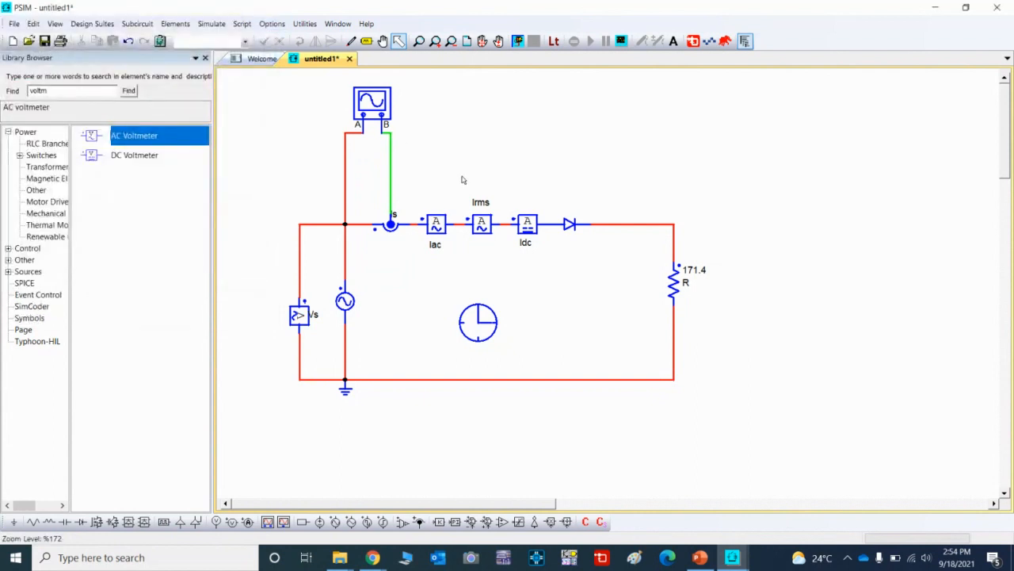
Open the scope's oscilloscope display beside the circuit and run the PSIM simulation
double_click(373, 103)
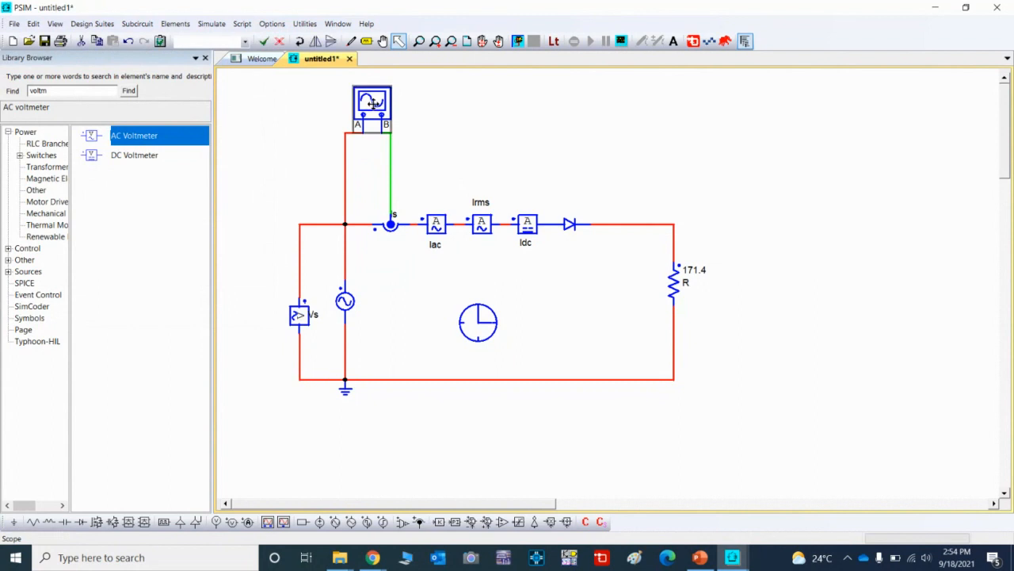
drag(208, 30, 913, 83)
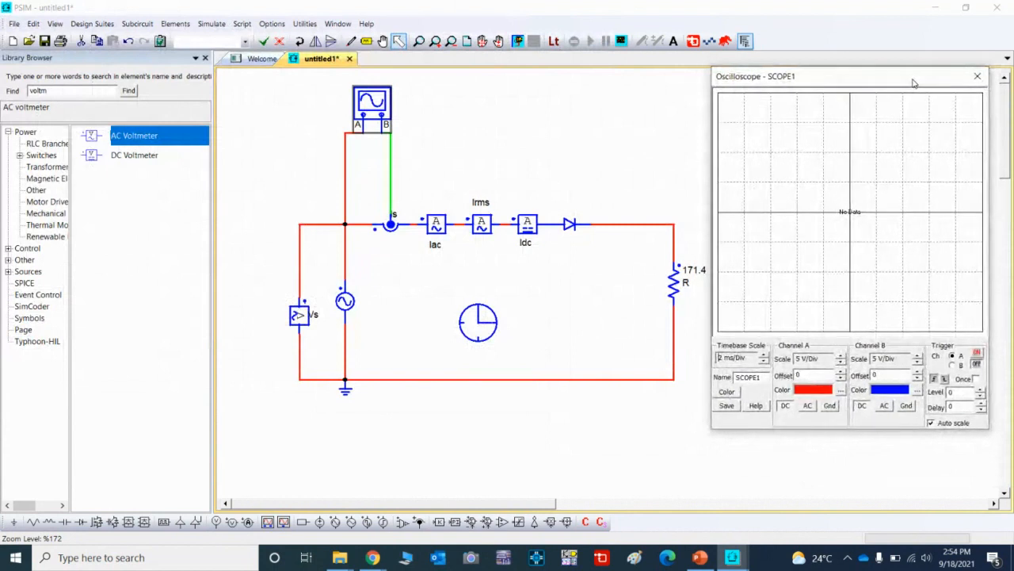
click(520, 42)
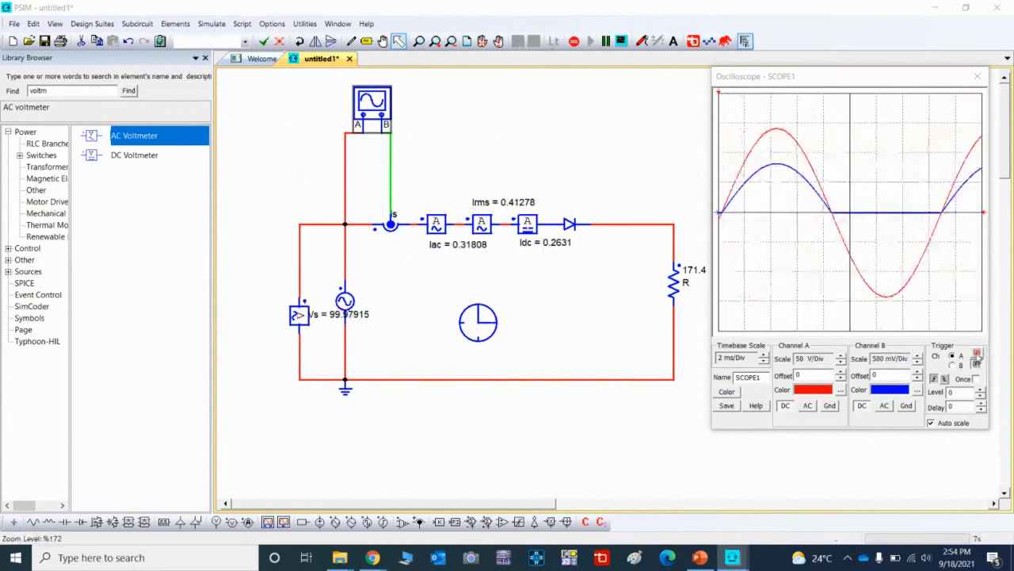
Turn on the oscilloscope trigger and set the timebase scale to 5 ms/Div
click(978, 355)
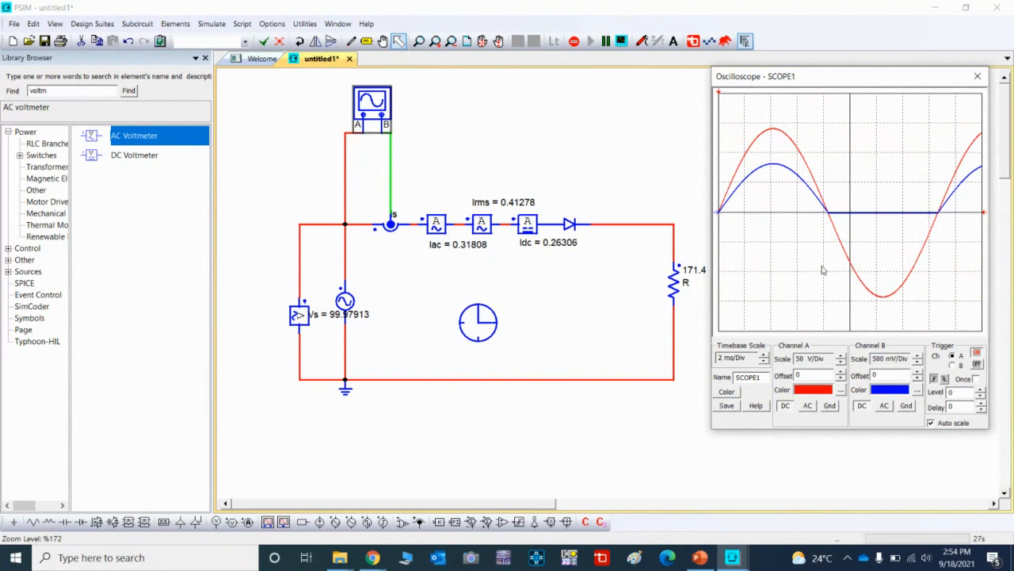
click(765, 361)
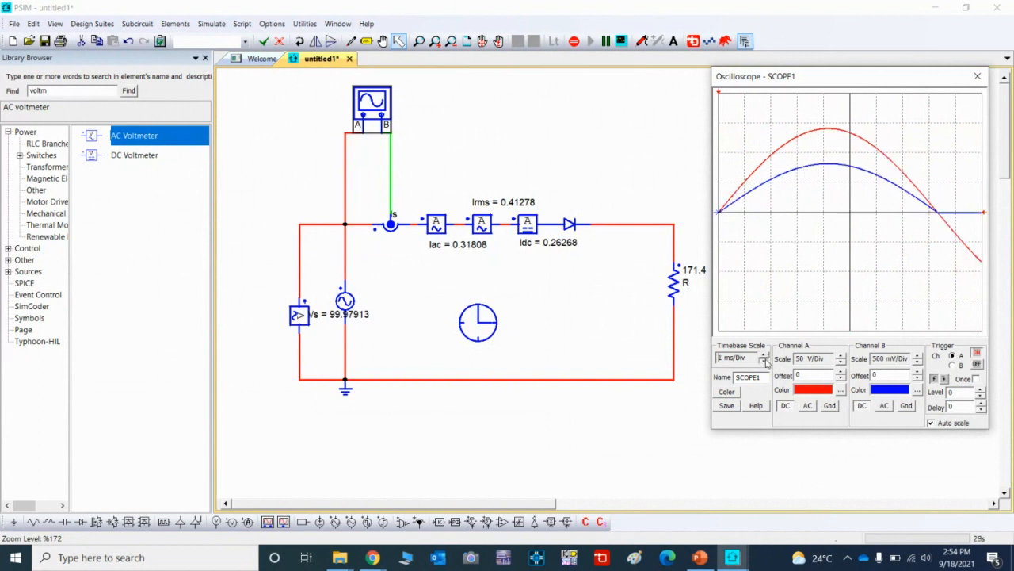
click(765, 356)
click(764, 356)
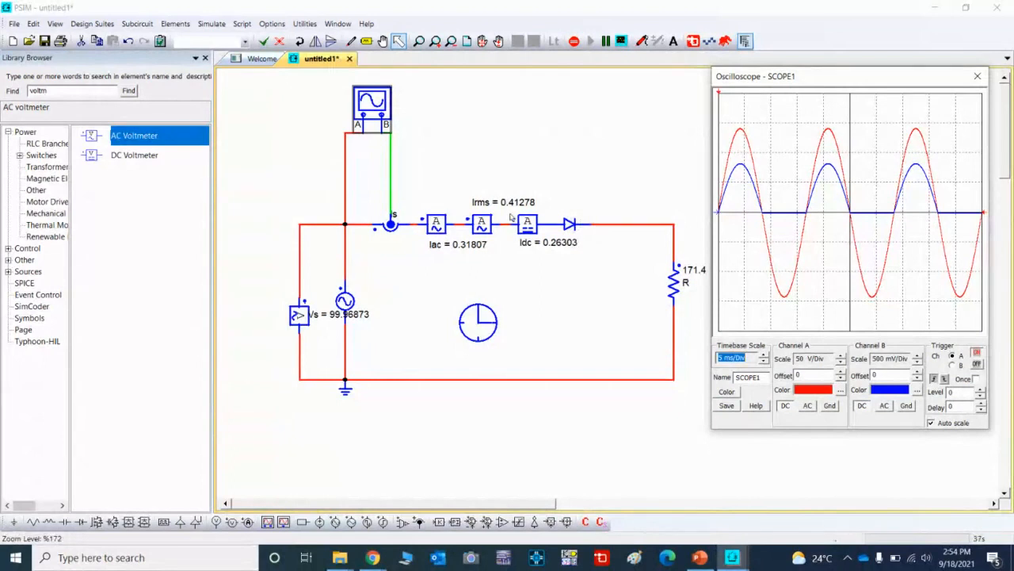
Rotate the Vs probe value label to vertical and place it between the voltmeter and the voltage source
click(328, 318)
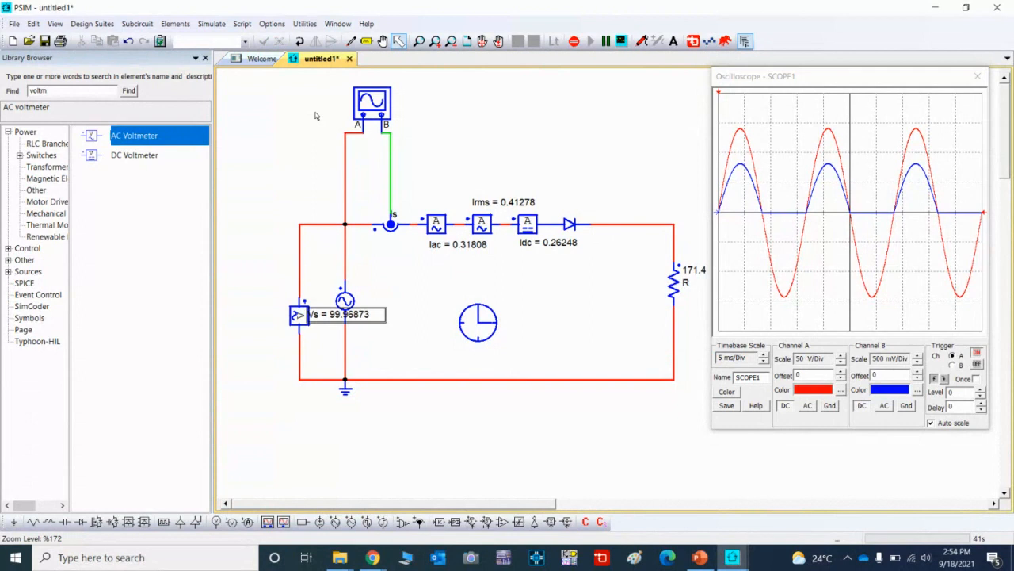
click(298, 42)
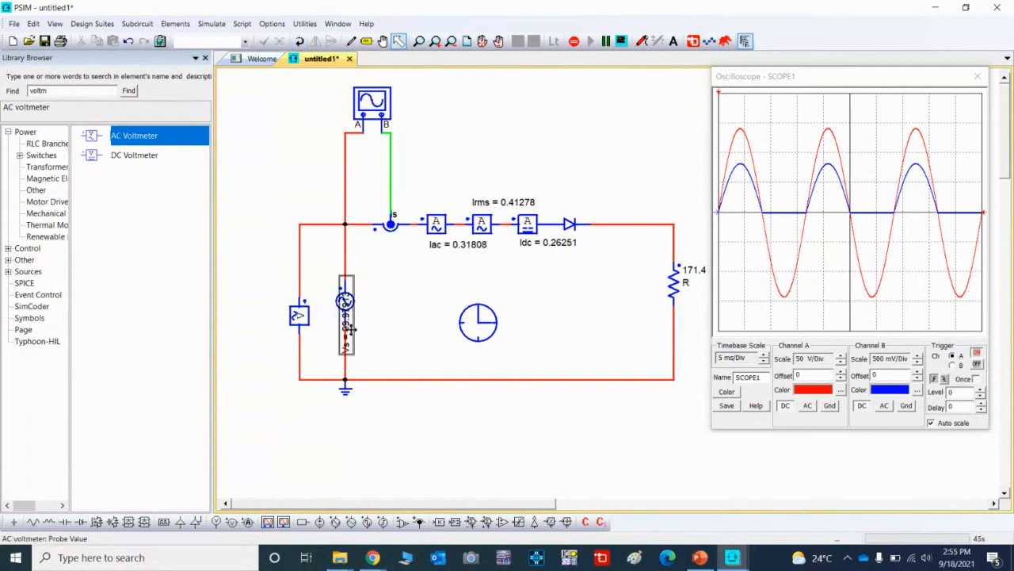
mouse_move(351, 329)
mouse_down()
mouse_move(335, 331)
mouse_move(333, 321)
mouse_up()
click(292, 167)
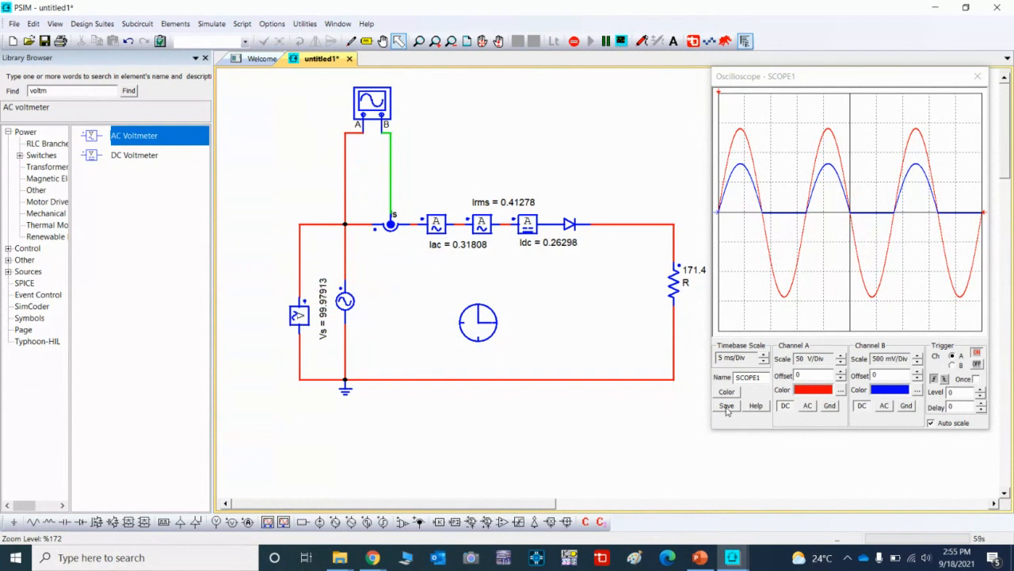
Save the oscilloscope waveform data as test1 in the PSIM youtube folder
click(726, 406)
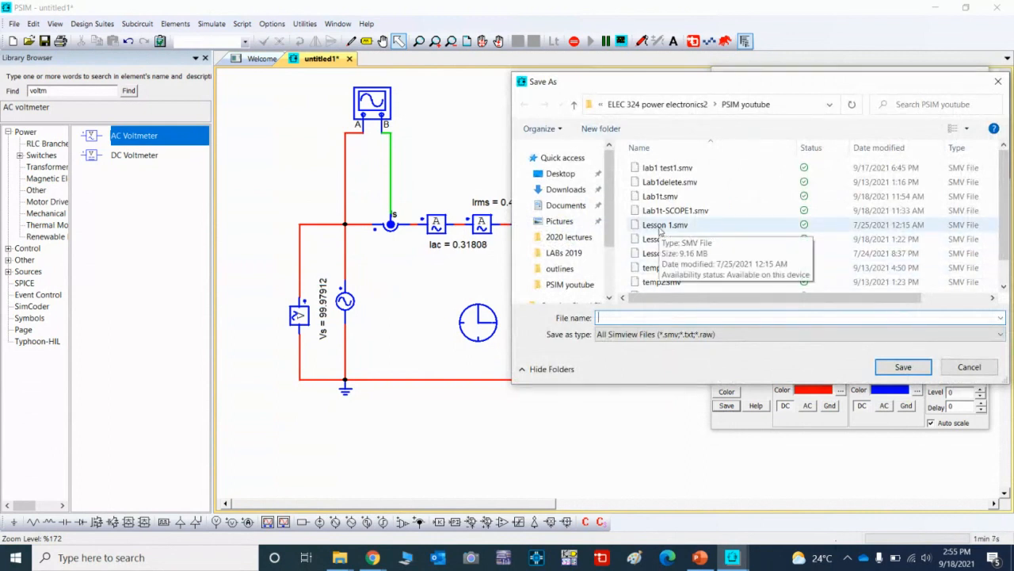
click(659, 228)
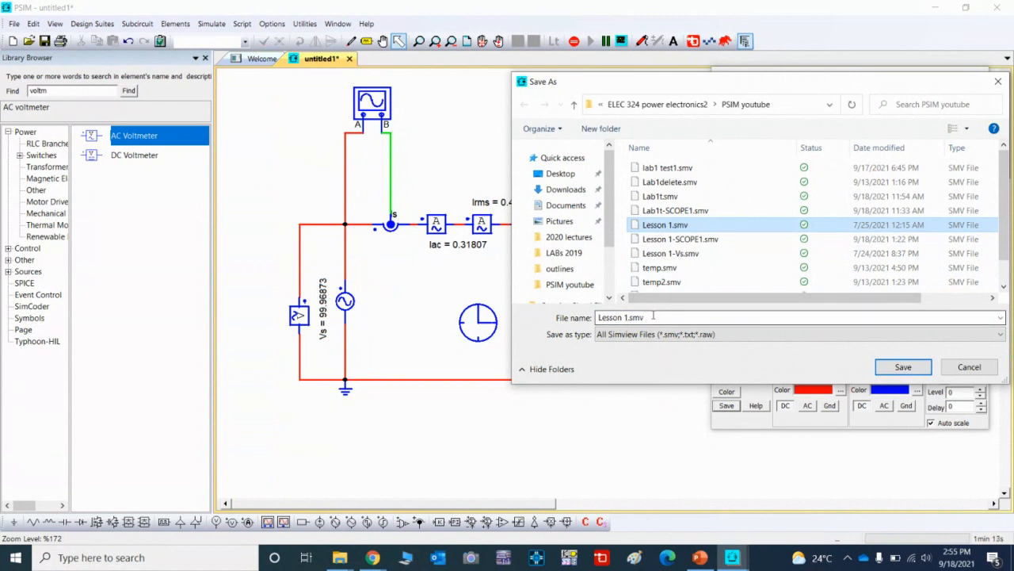
click(653, 316)
double_click(653, 316)
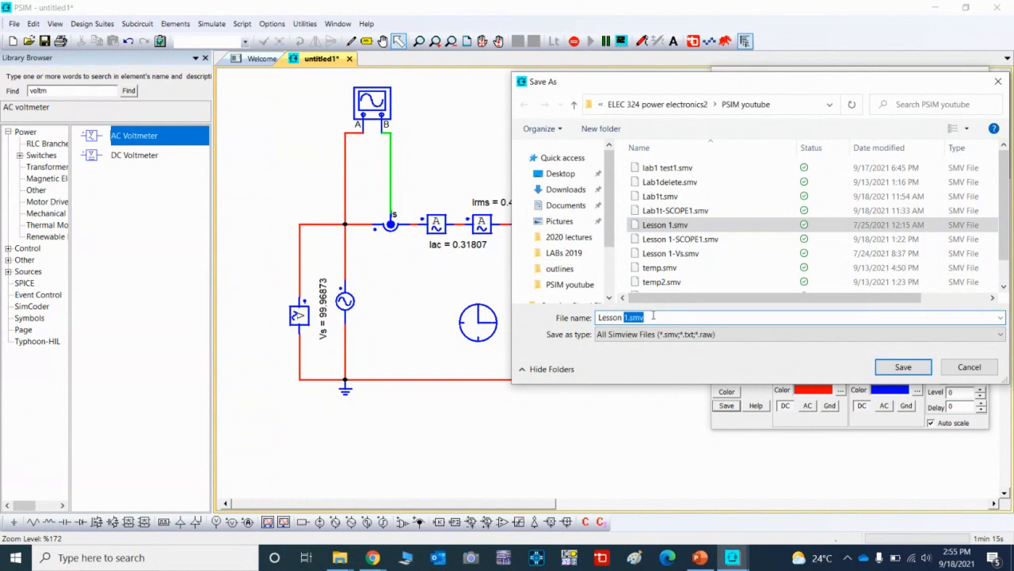
key(BackSpace)
key(BackSpace)
key(BackSpace)
key(BackSpace)
key(BackSpace)
key(BackSpace)
key(BackSpace)
key(BackSpace)
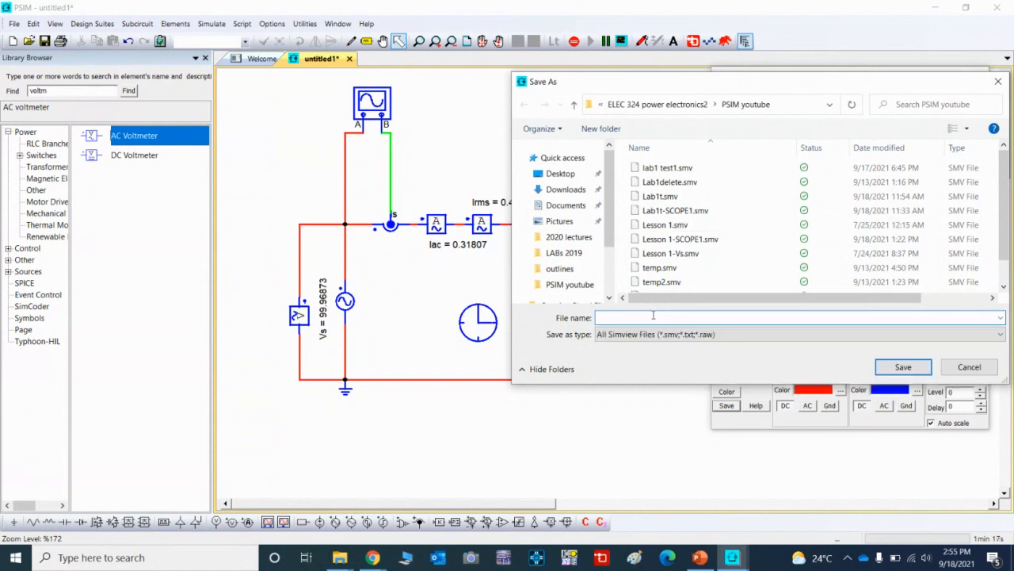
text(test1)
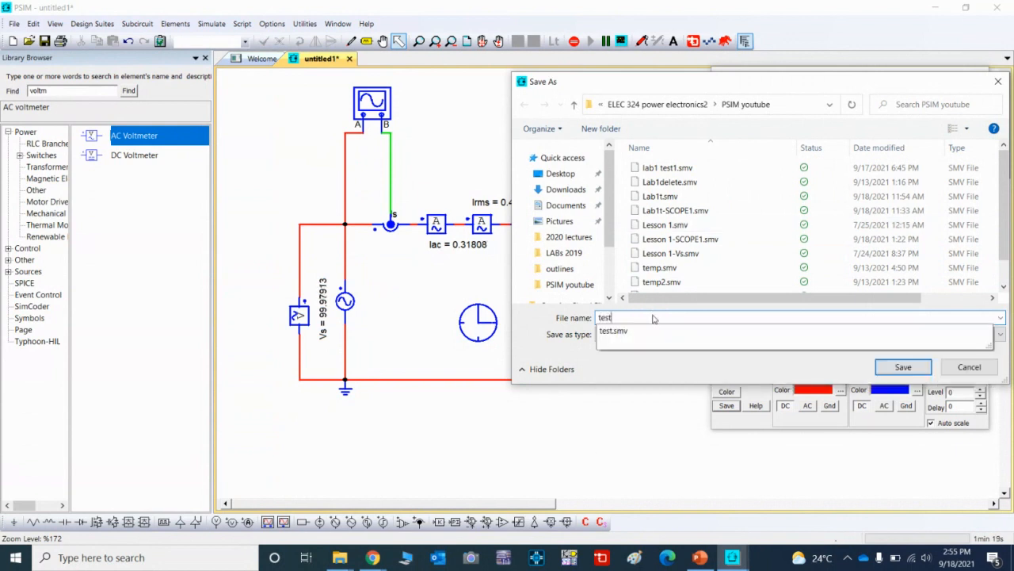
click(895, 365)
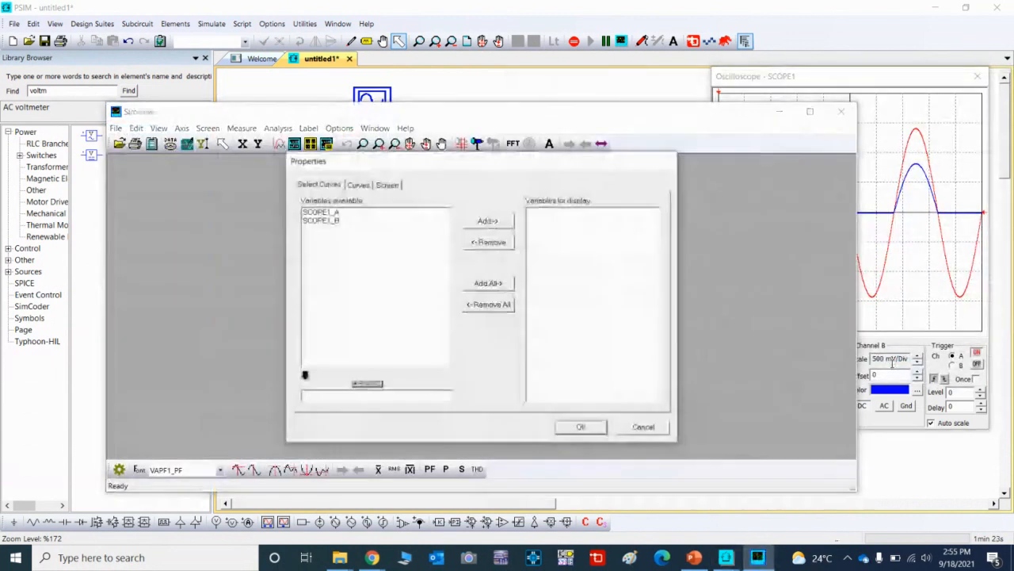
Plot only the SCOPE1_B curve in Simview
click(316, 221)
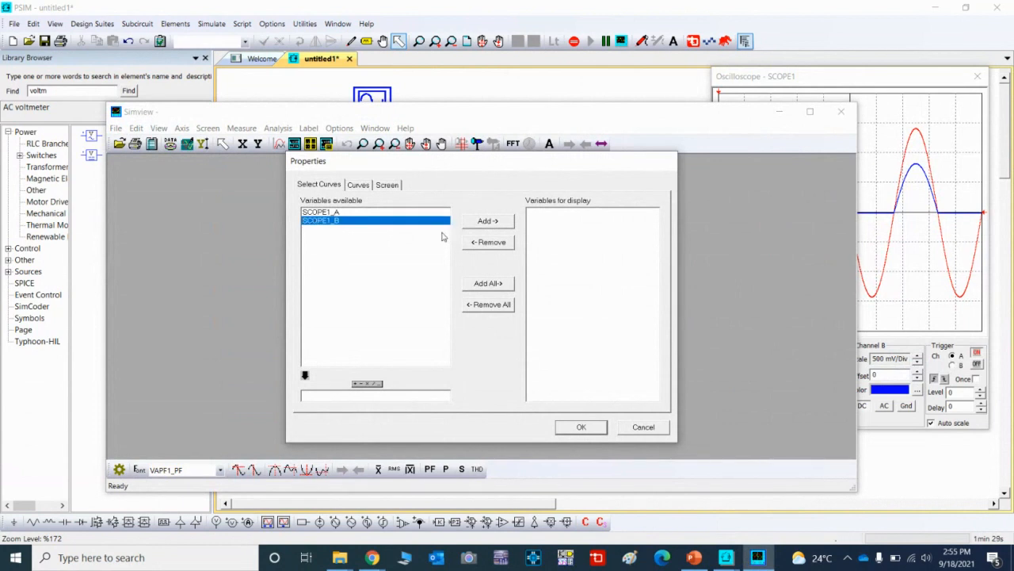
click(489, 223)
click(581, 426)
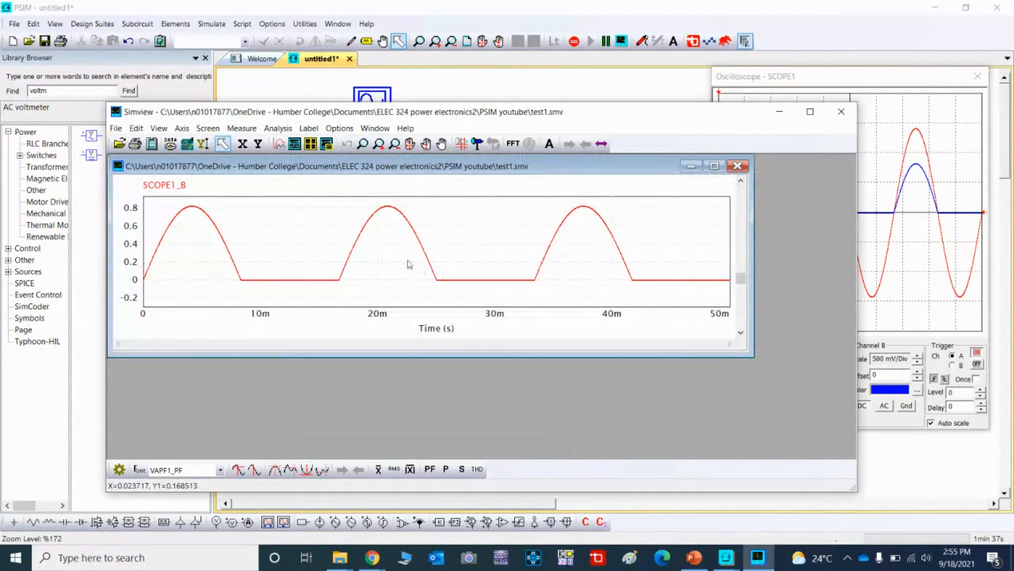
Maximize Simview and its plot window, and perform an FFT analysis of the SCOPE1_B waveform
click(810, 113)
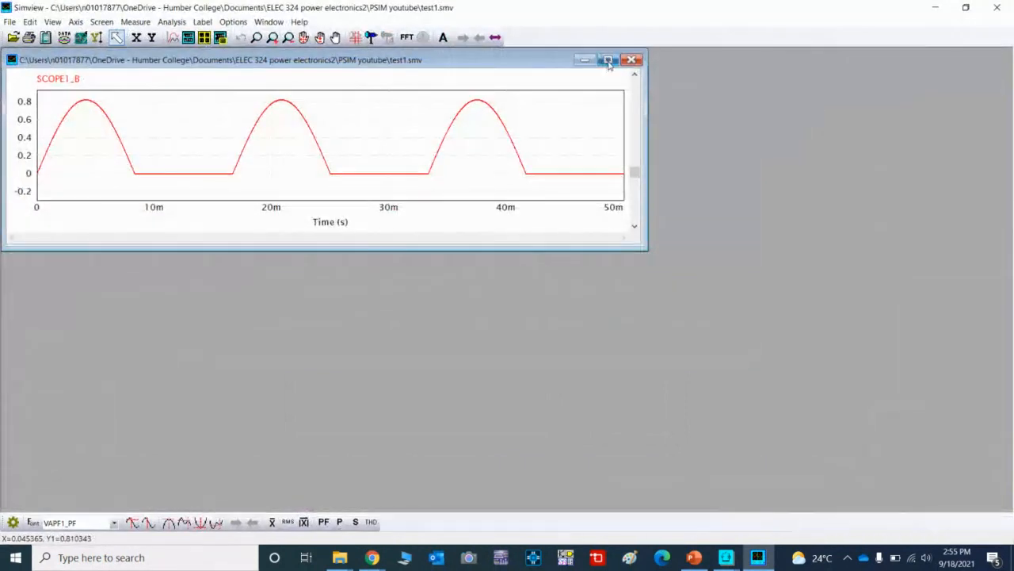
click(608, 61)
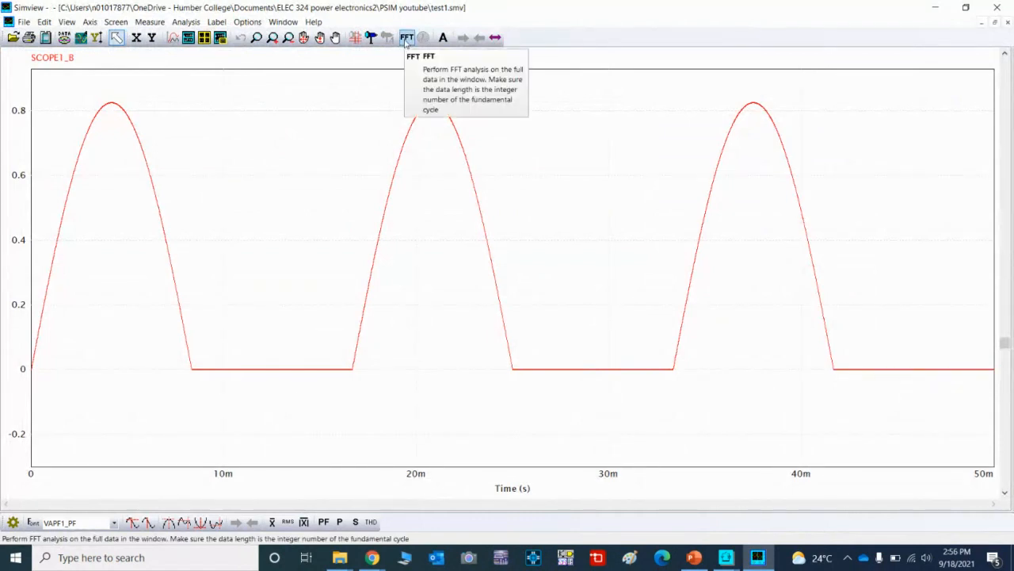
click(407, 38)
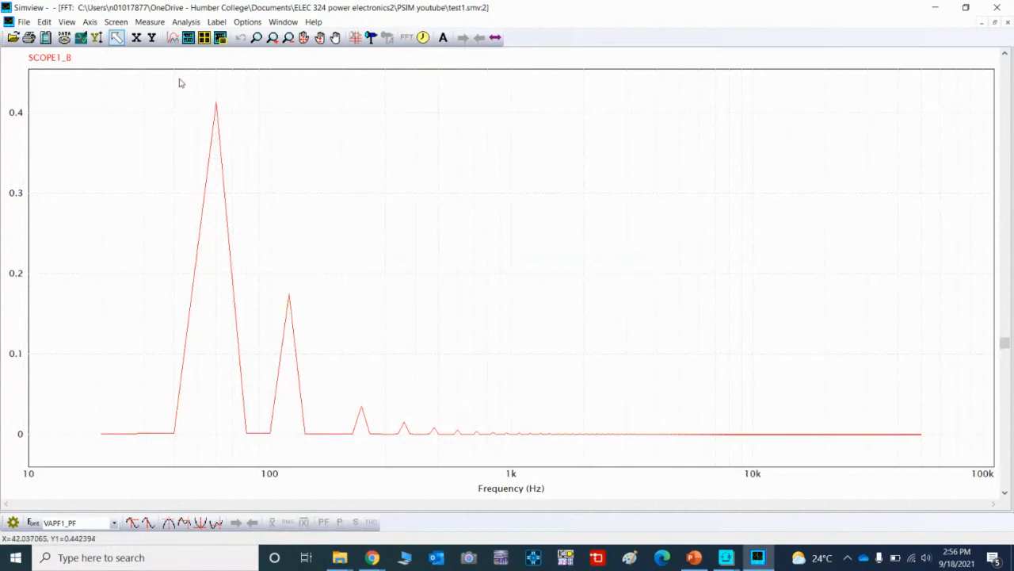
Set the spectrum's X-axis to a linear scale from 0 to 1200 with automatic grid off and a grid spacing of 60
click(136, 38)
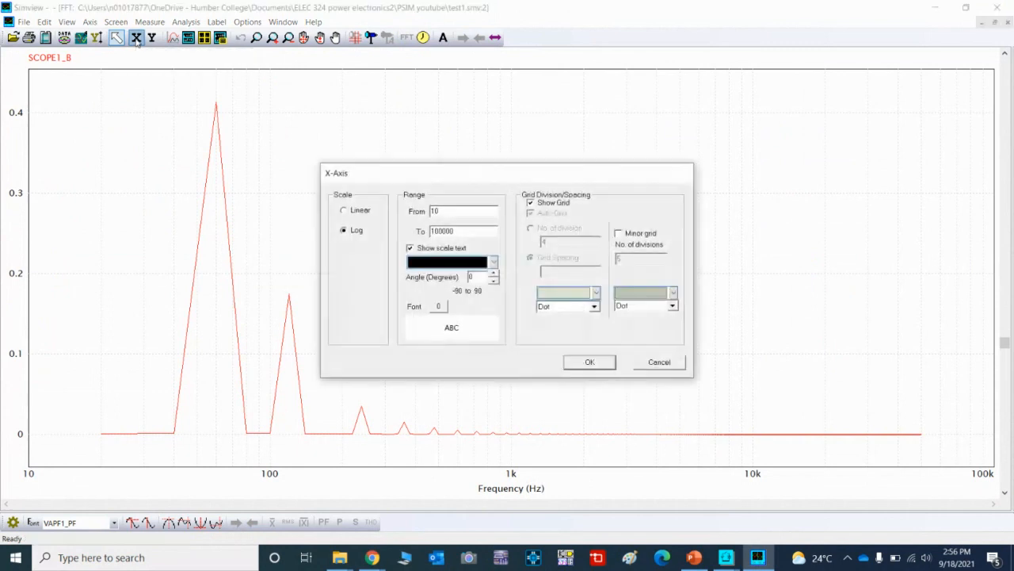
double_click(448, 212)
text(0)
double_click(461, 231)
text(1200)
click(344, 211)
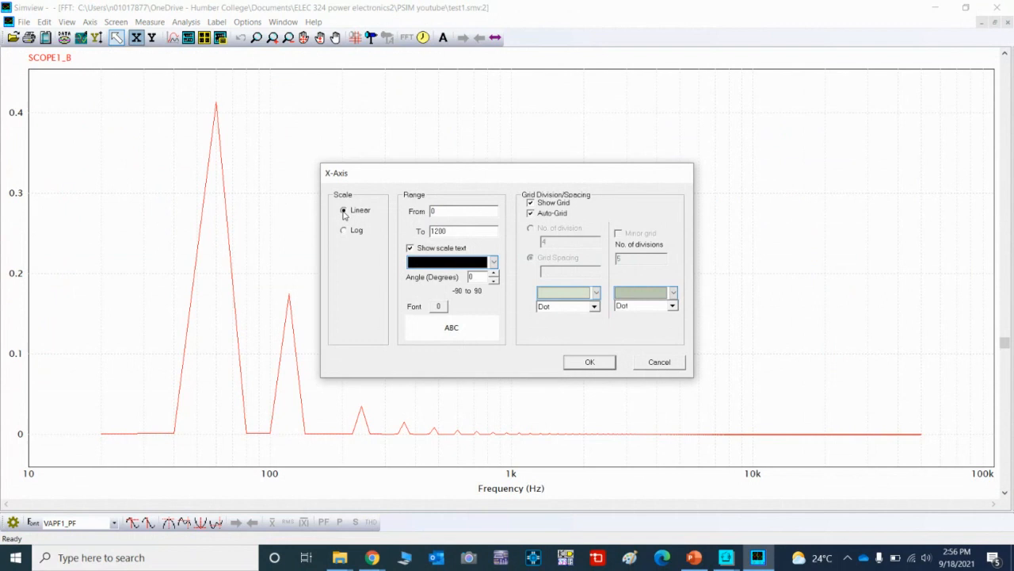
click(530, 214)
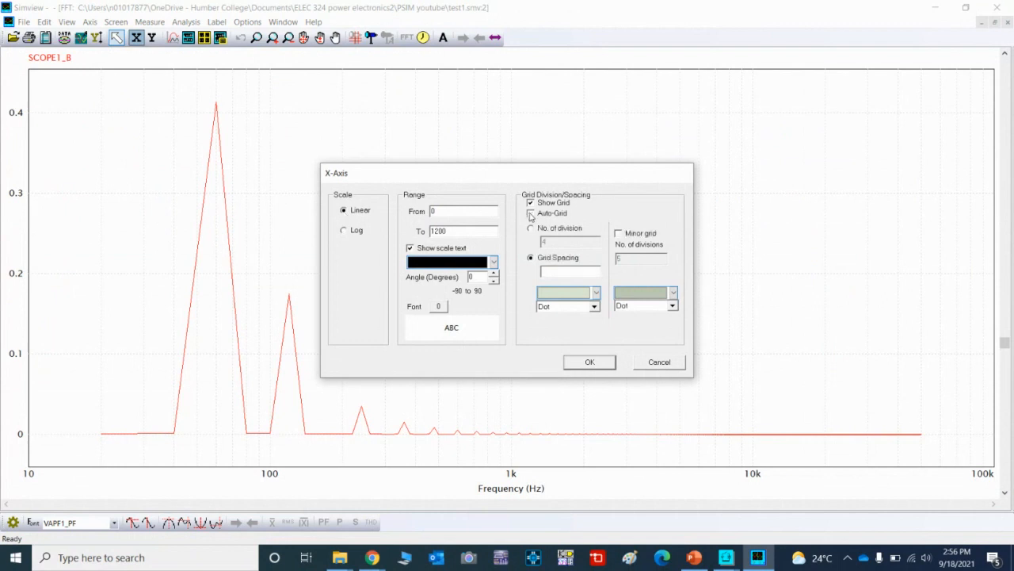
click(556, 273)
text(60)
click(590, 362)
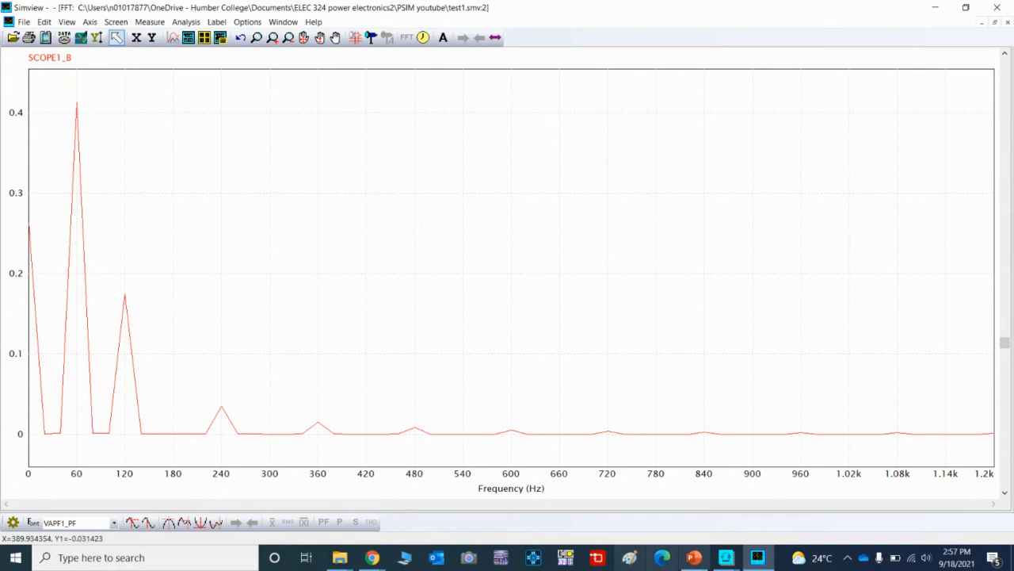
Compare the ammeter readings in PSIM with Simview's FFT spectrum and the RMS formulas on the PowerPoint slide, ending back in the PSIM schematic
mouse_move(726, 559)
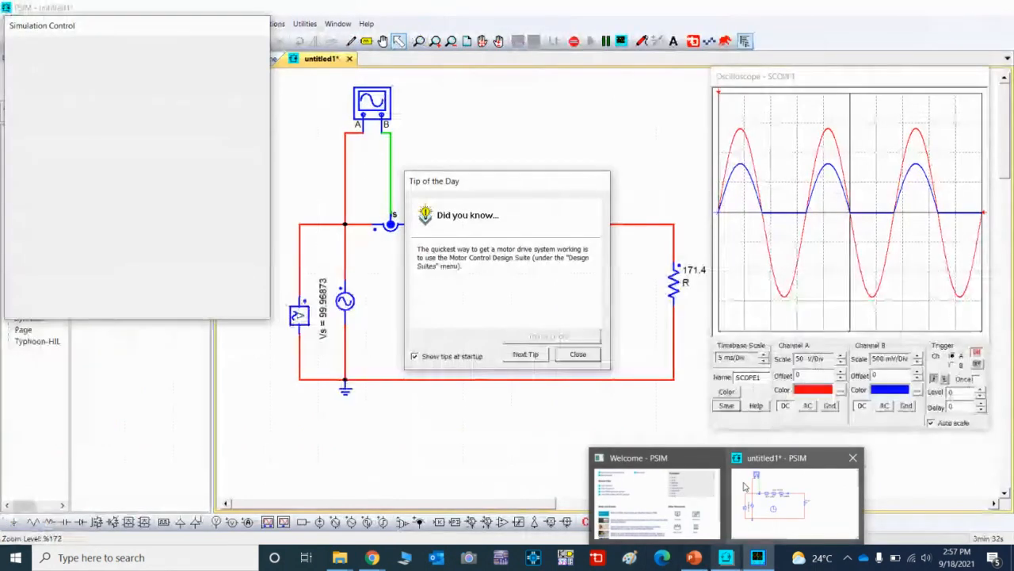
click(745, 486)
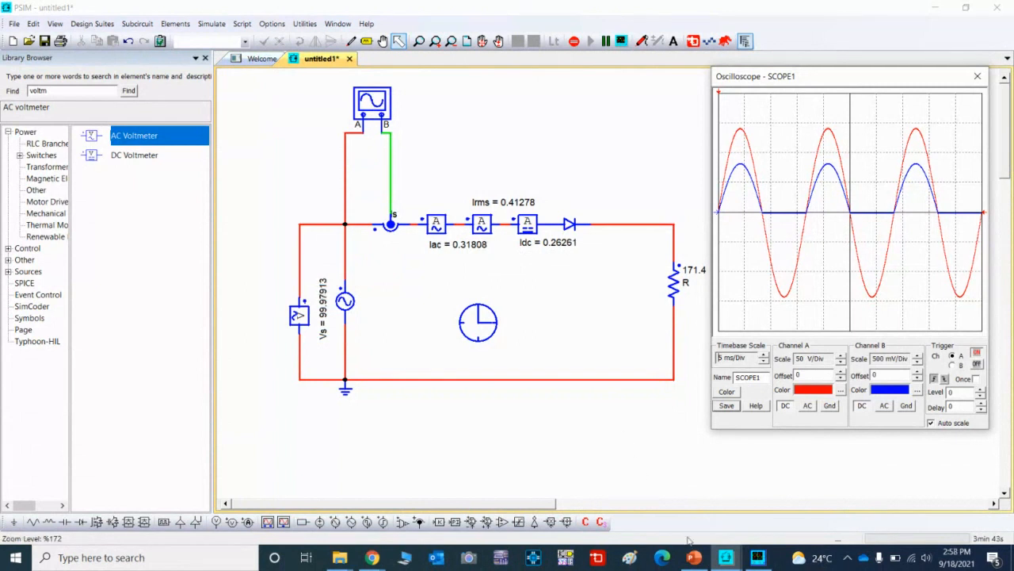
mouse_move(755, 559)
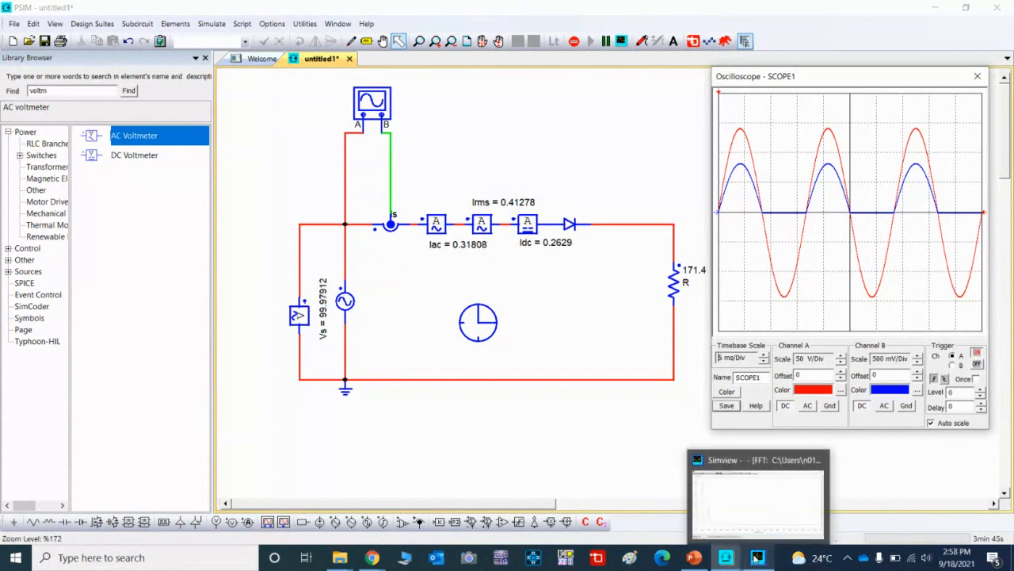
click(740, 511)
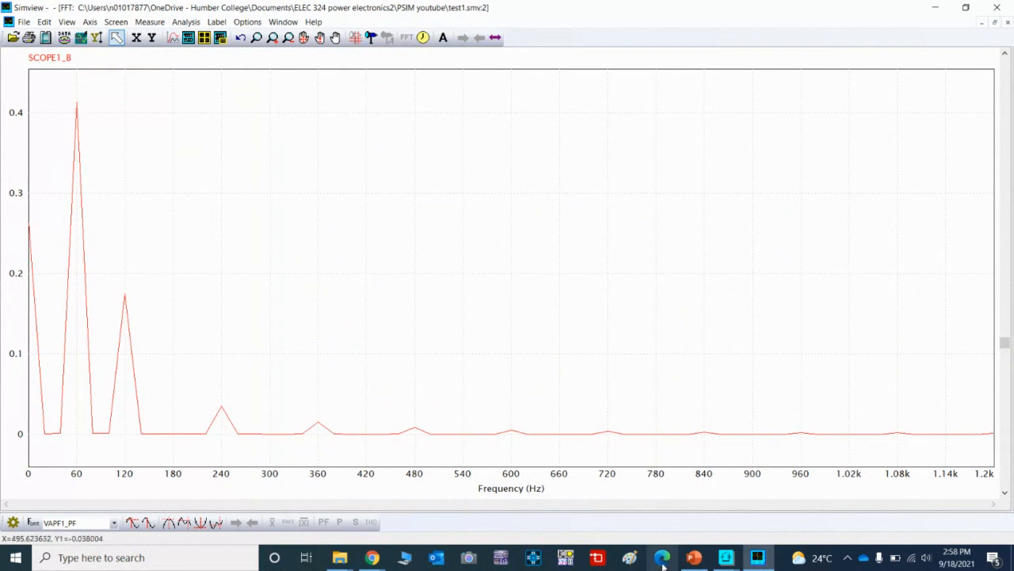
mouse_move(725, 558)
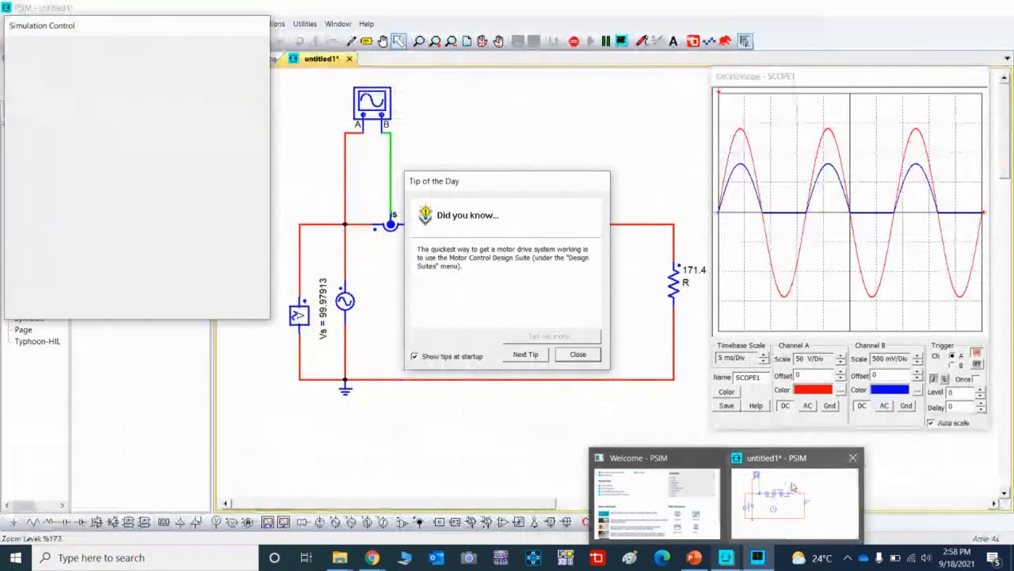
click(793, 488)
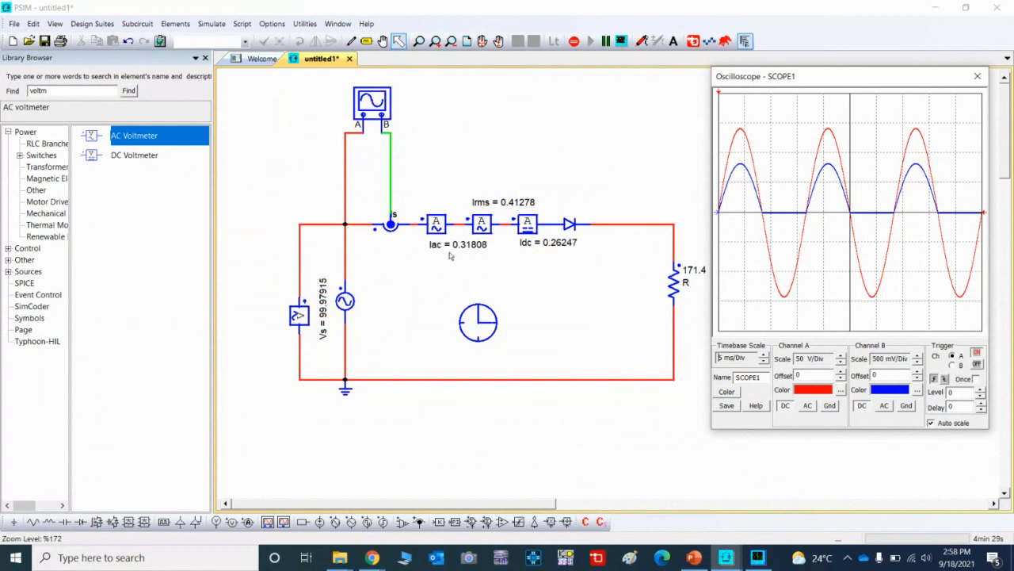
click(694, 557)
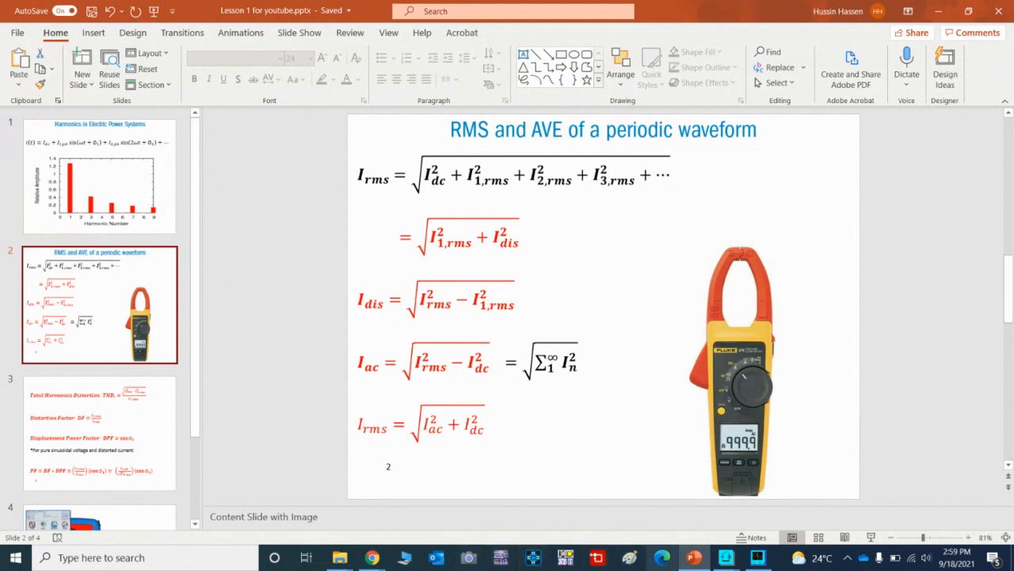
mouse_move(727, 561)
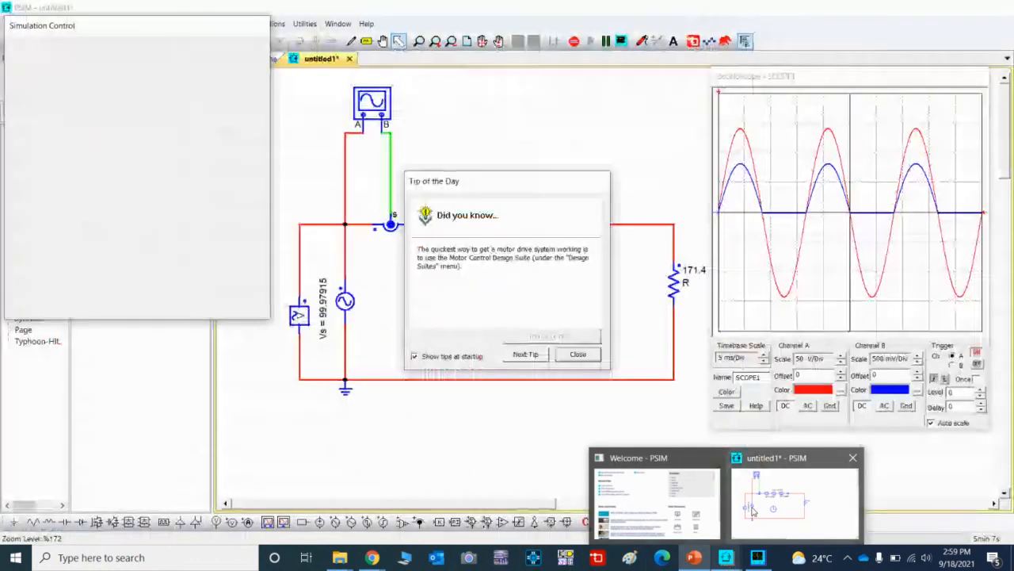
click(753, 511)
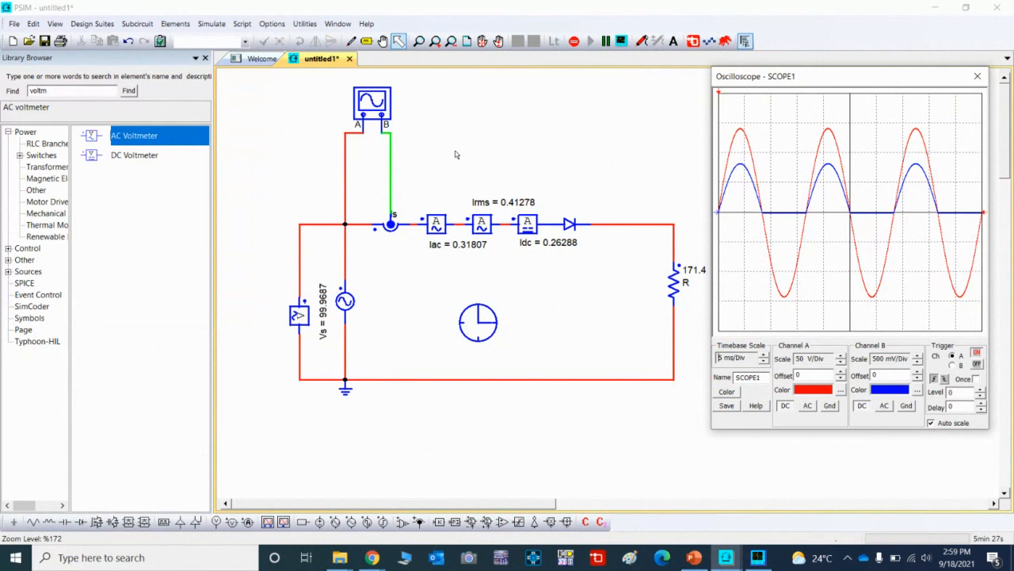
Find the THD block in the library and place it with its input on the oscilloscope's channel B wire
double_click(54, 91)
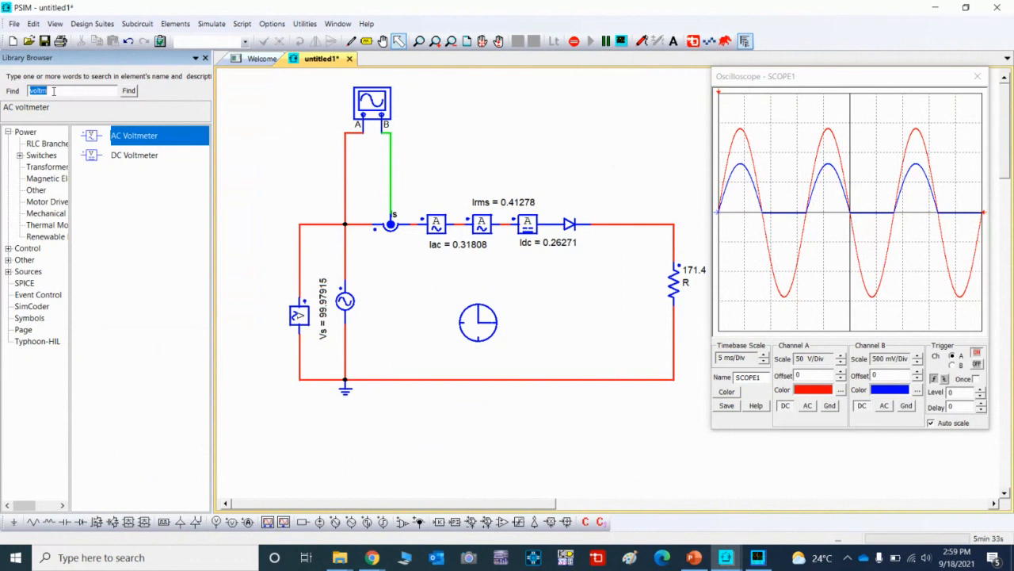
text(th)
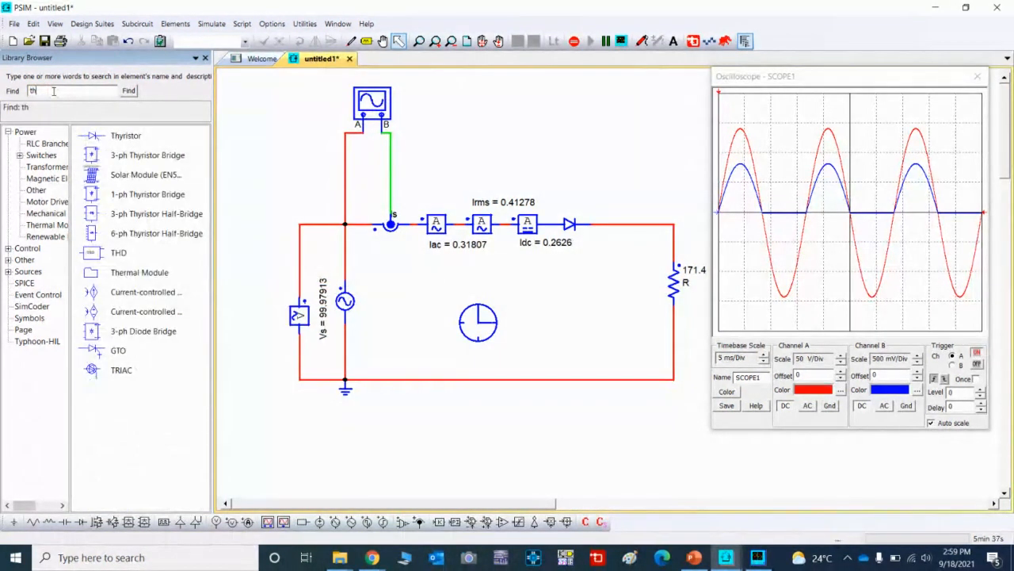
text(d)
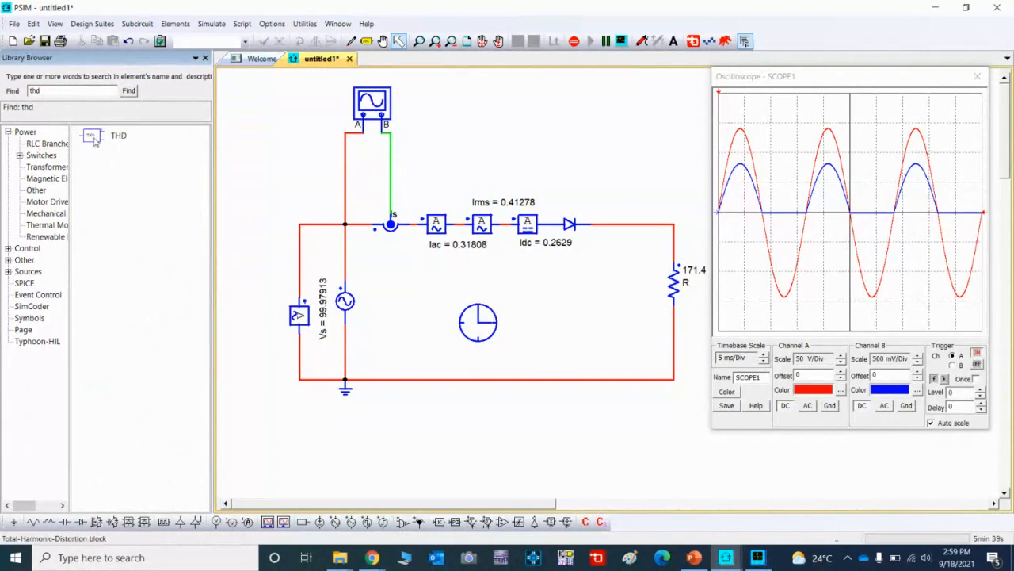
click(119, 135)
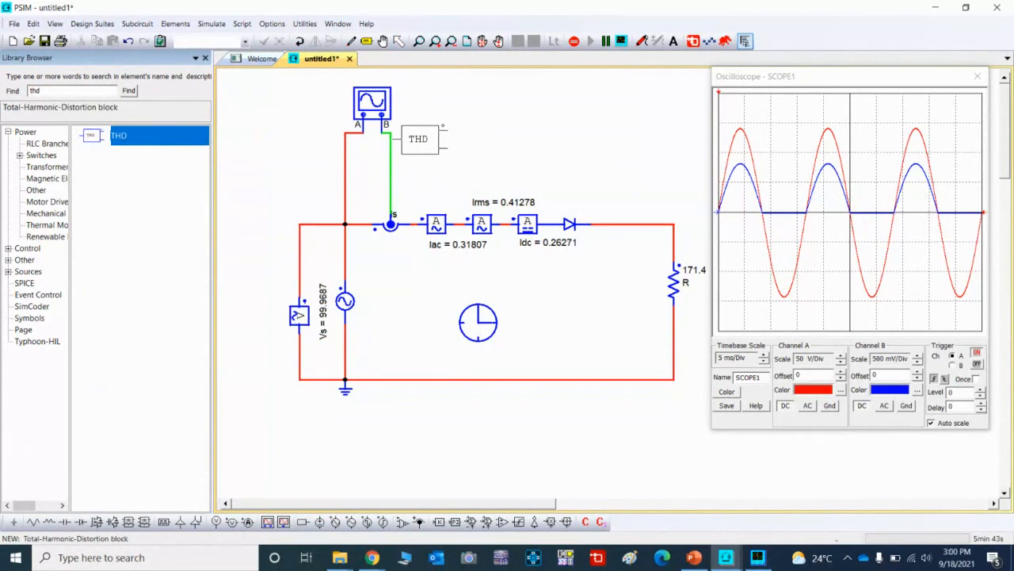
click(417, 141)
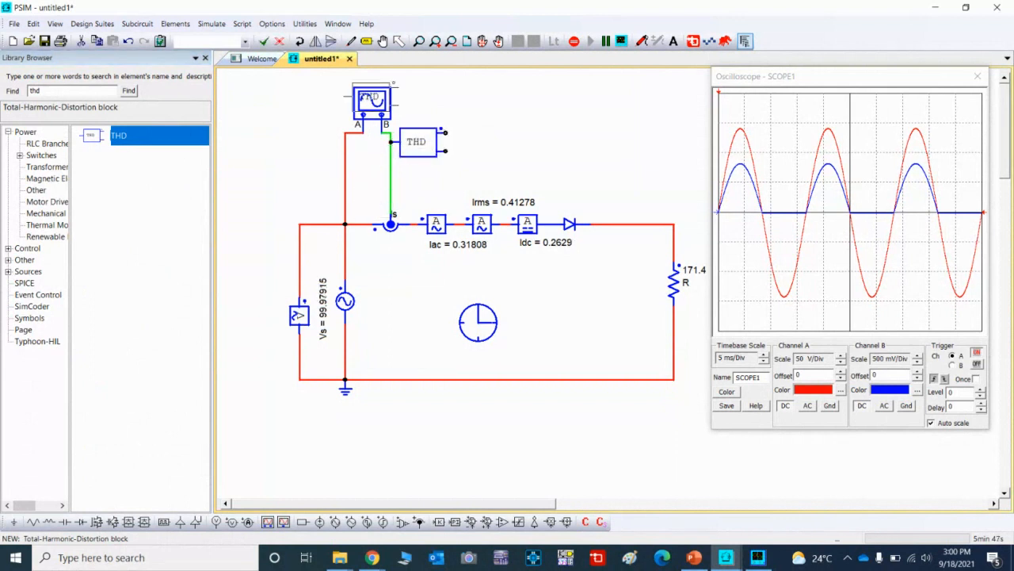
key(Escape)
click(399, 41)
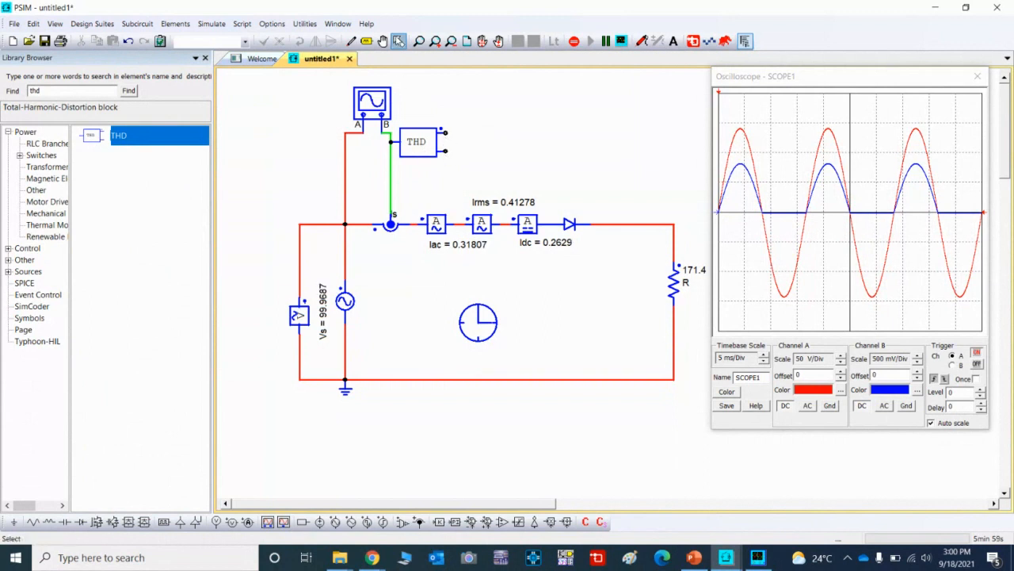
Examine the THD block's parameters and its help page to identify what the two outputs deliver
double_click(415, 141)
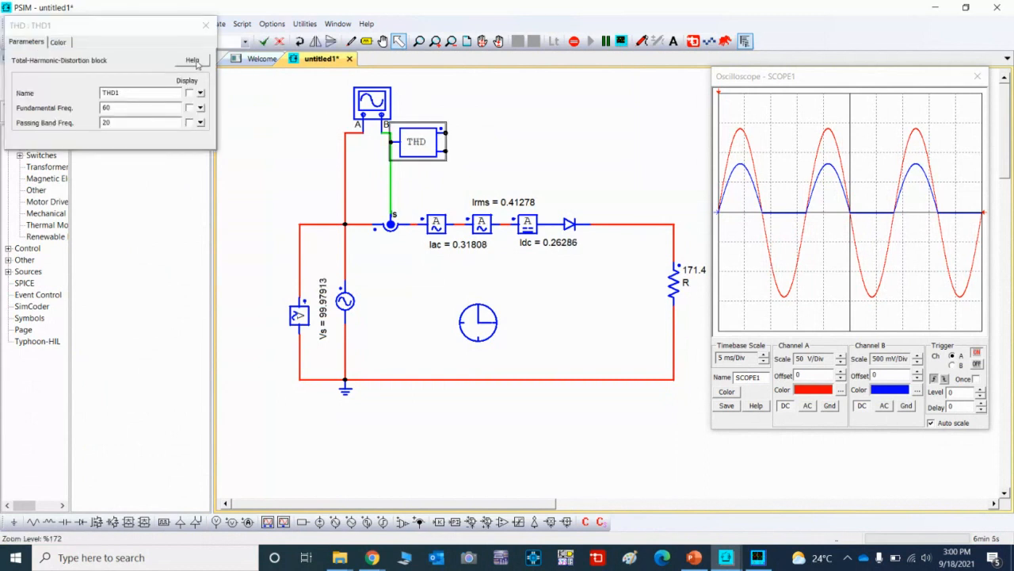
click(192, 61)
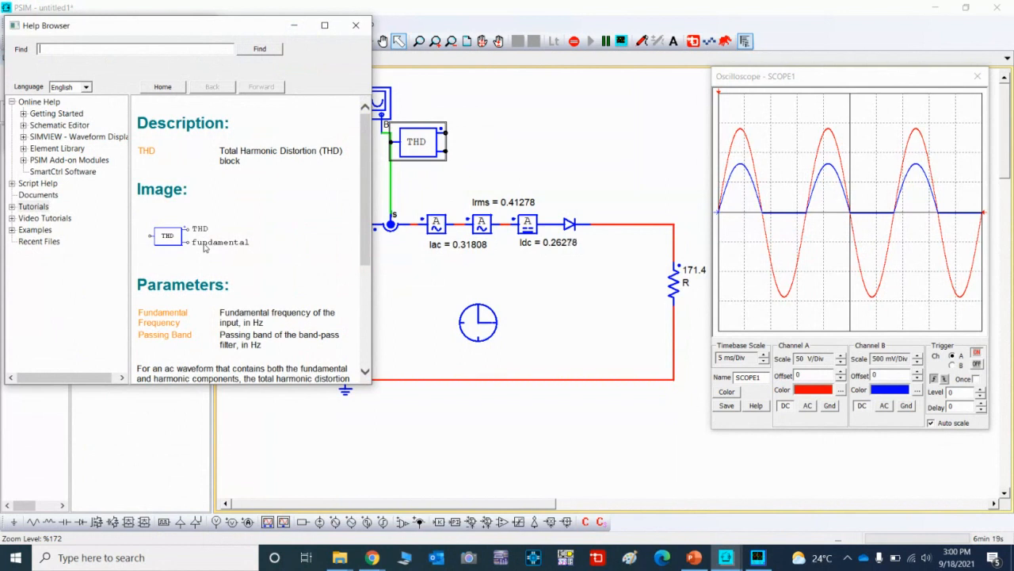
click(356, 26)
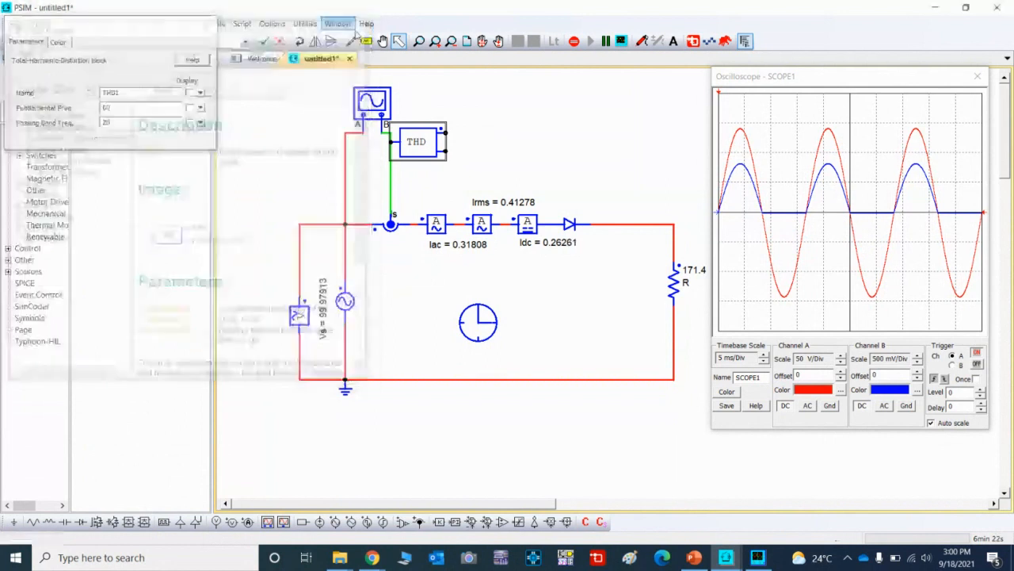
click(466, 120)
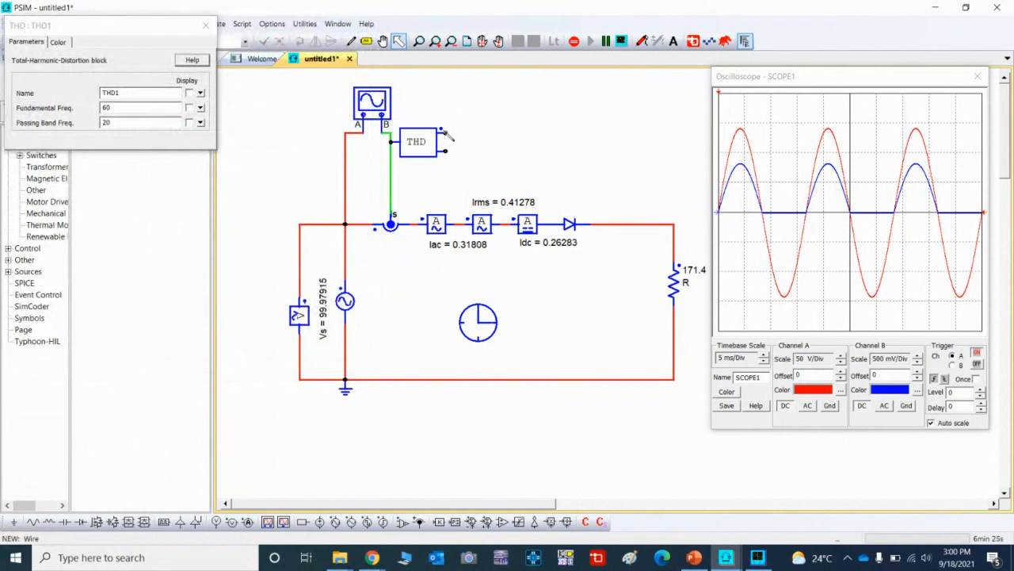
Place a node-to-ground voltage probe on the THD block's upper output and stop the running simulation
click(216, 522)
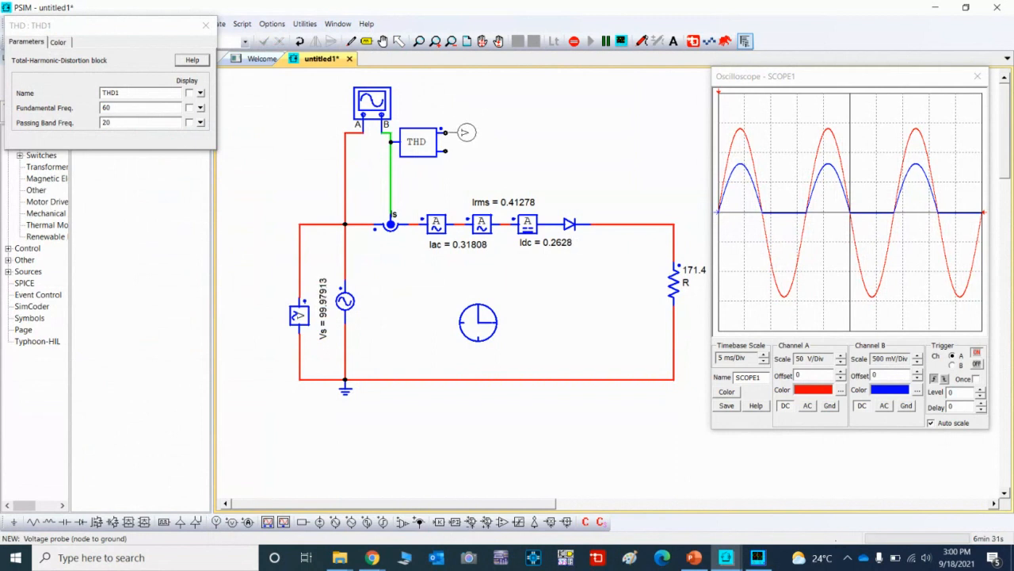
click(465, 133)
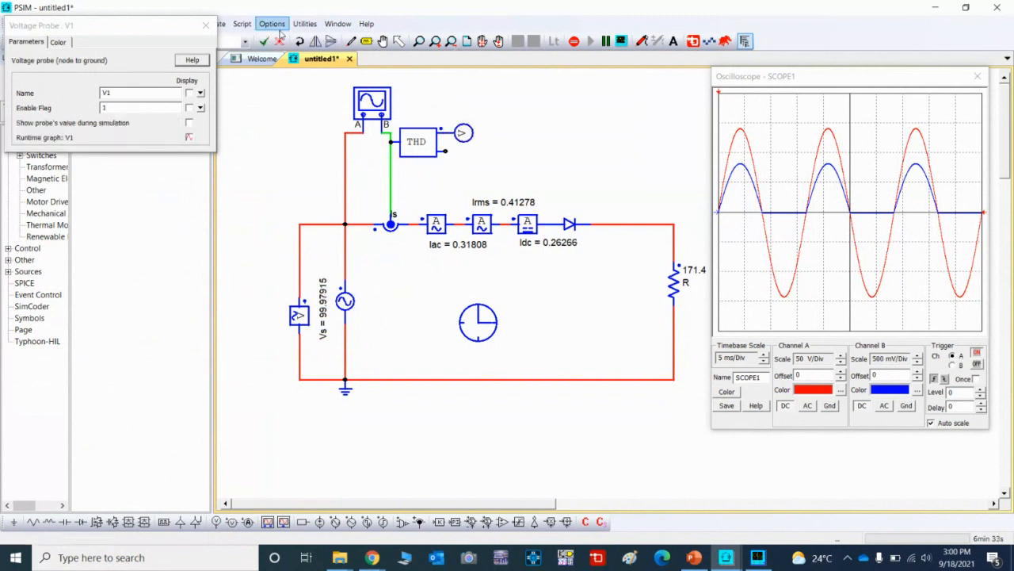
click(575, 42)
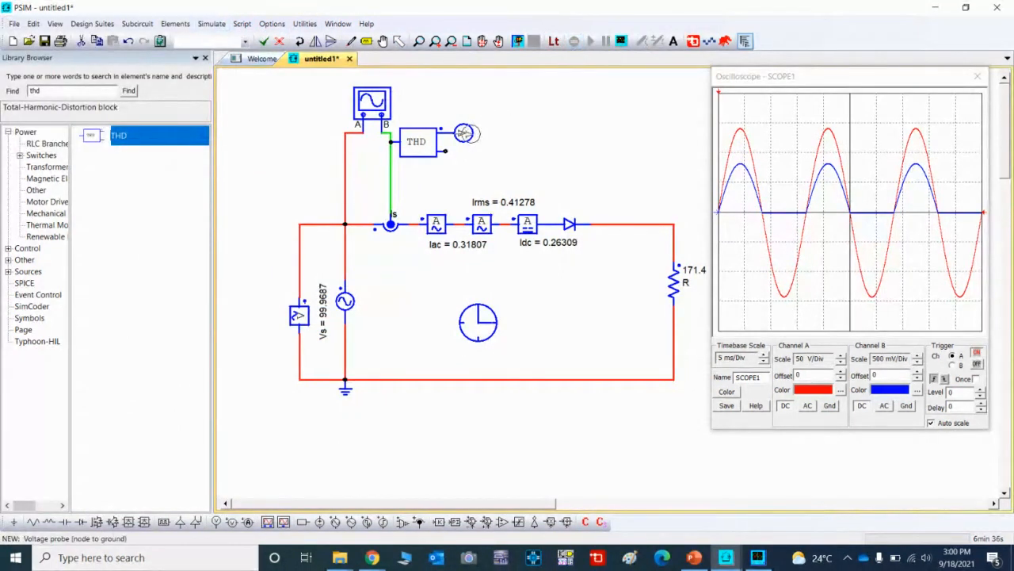
click(398, 42)
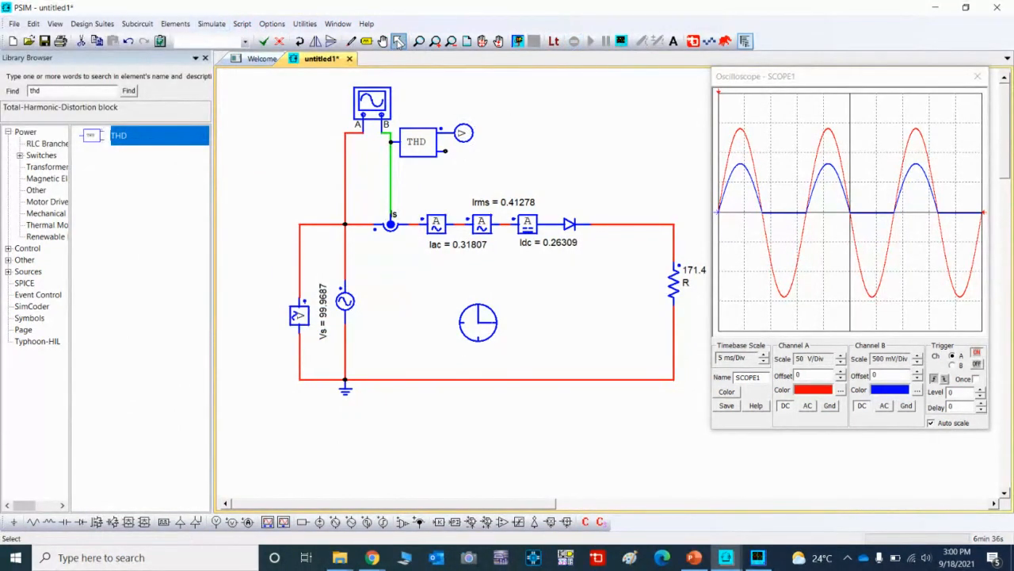
Name the new voltage probe THD, show its value during simulation, and move its label beside the probe
double_click(466, 135)
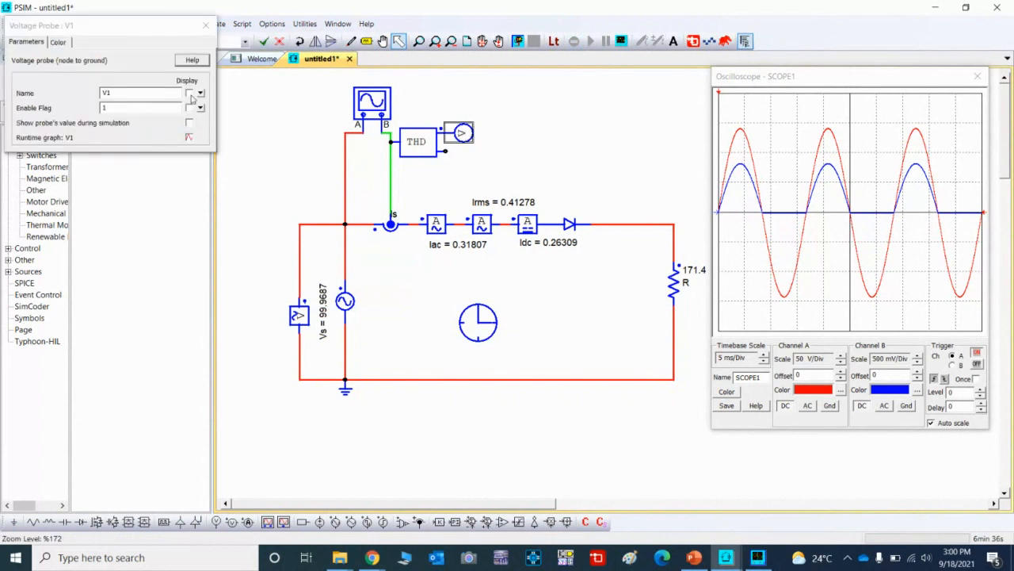
click(133, 95)
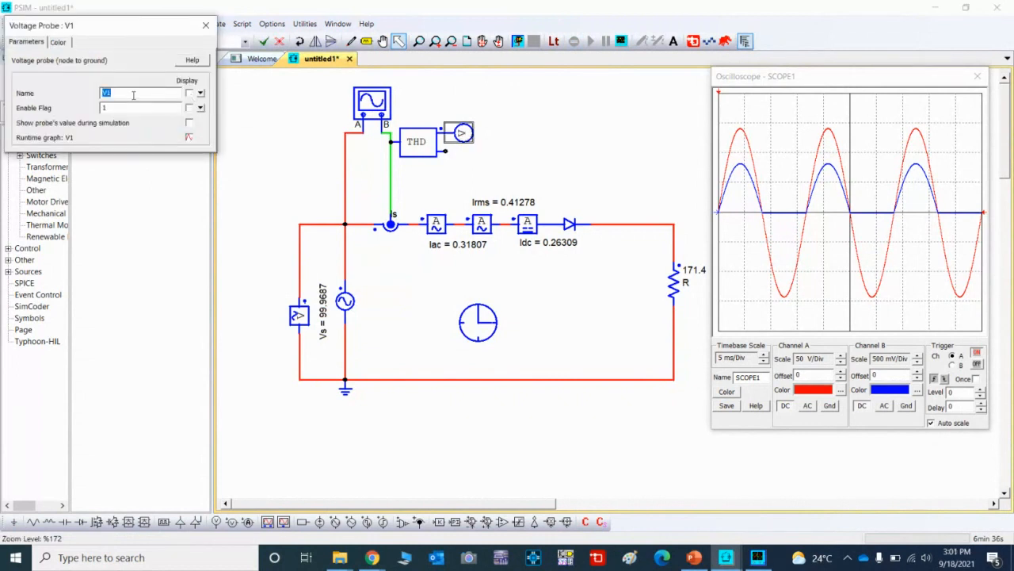
text(THD)
click(190, 123)
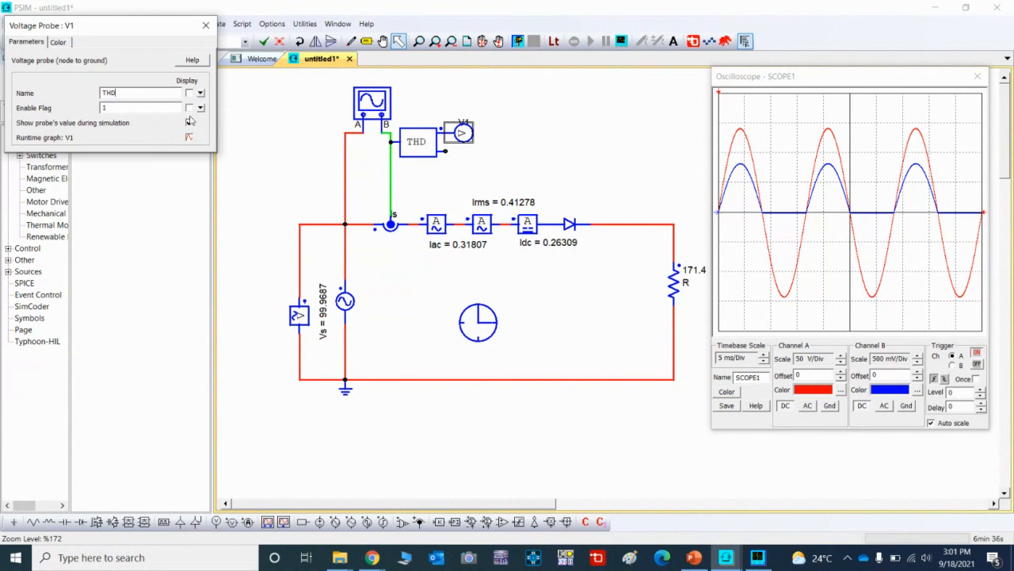
click(202, 27)
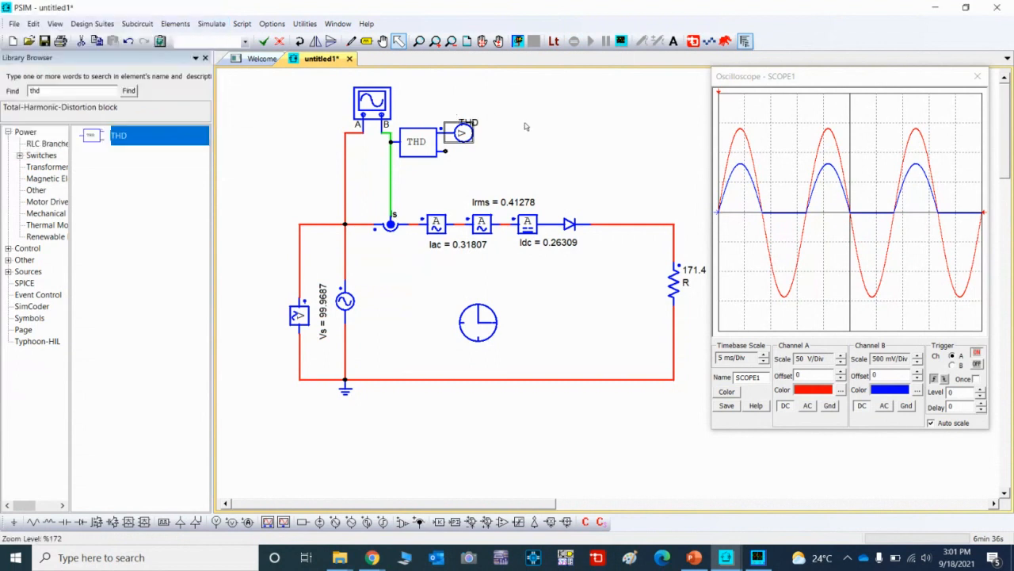
click(472, 126)
drag(472, 125, 486, 130)
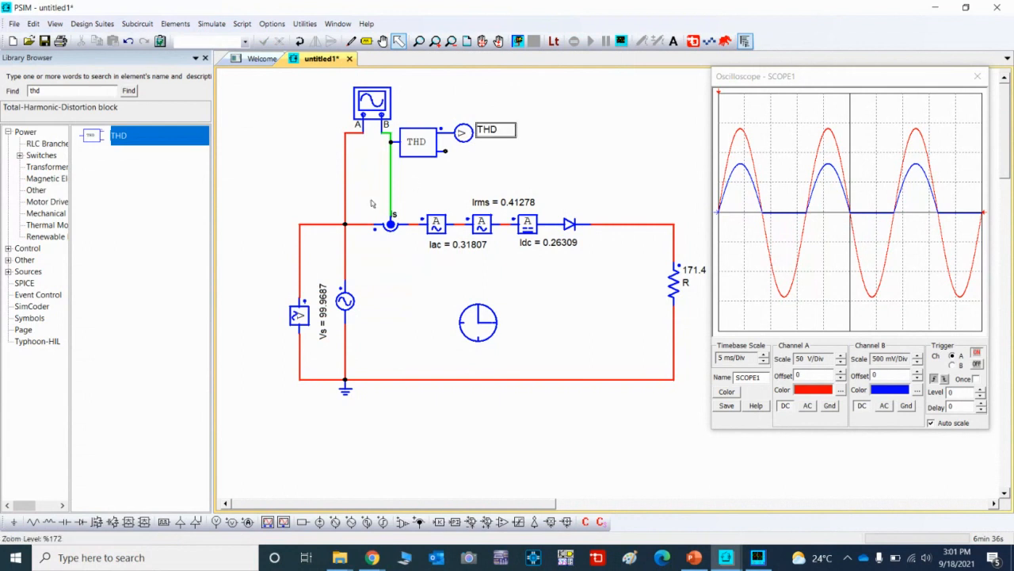
Find the FFT block in the library and place it below the THD block with its input on the oscilloscope's channel B wire
double_click(69, 90)
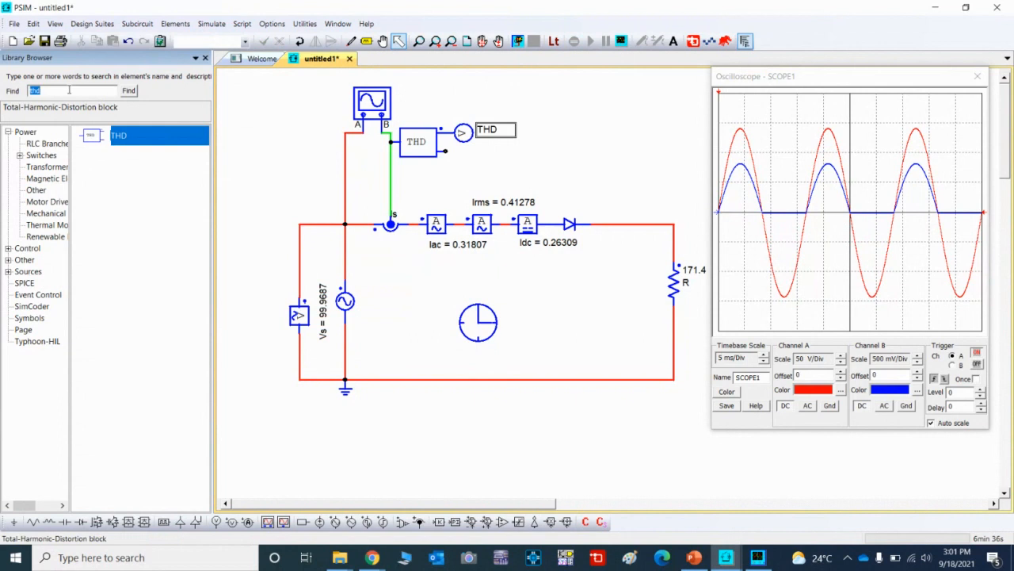
text(FFT)
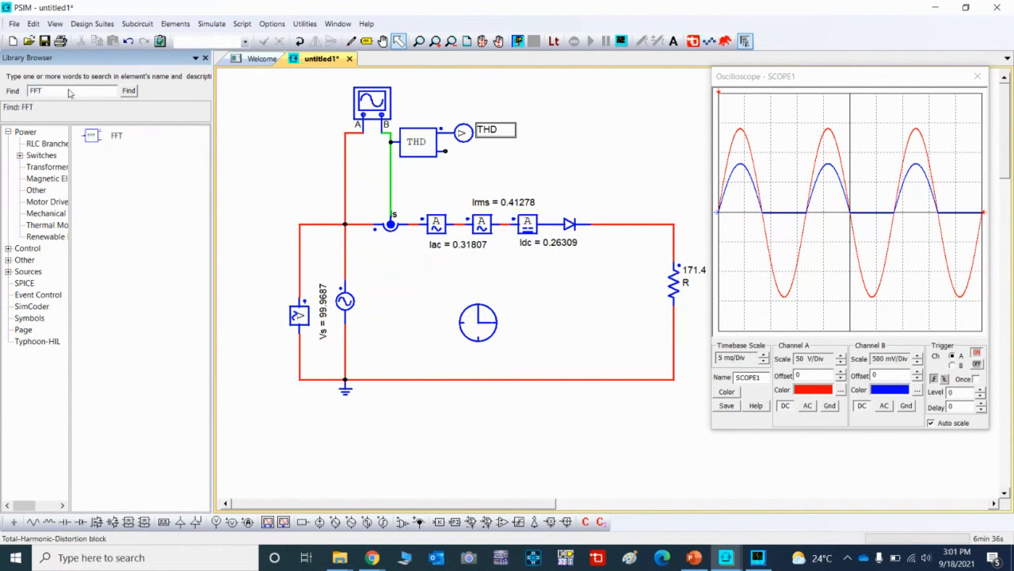
click(92, 136)
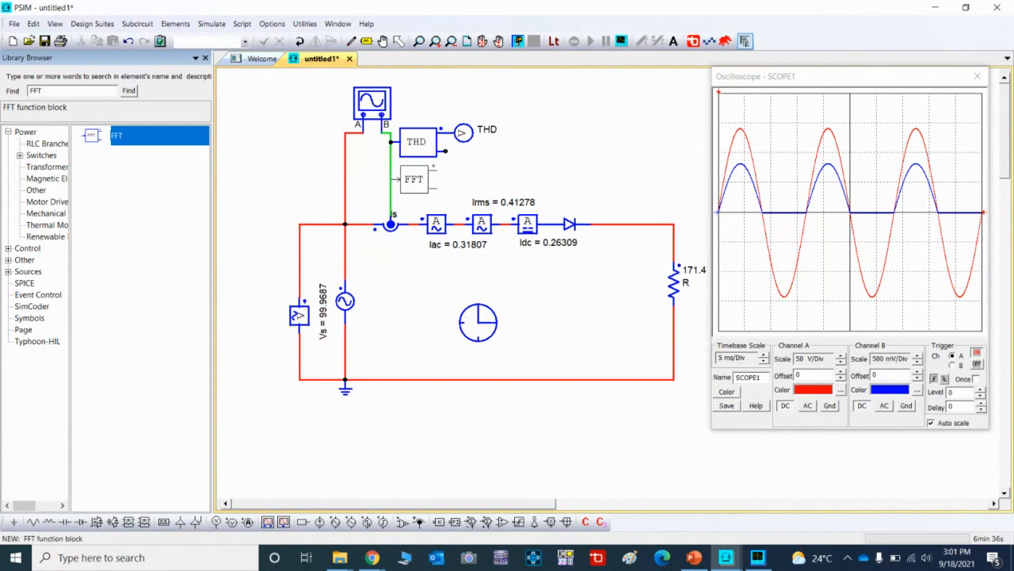
click(413, 179)
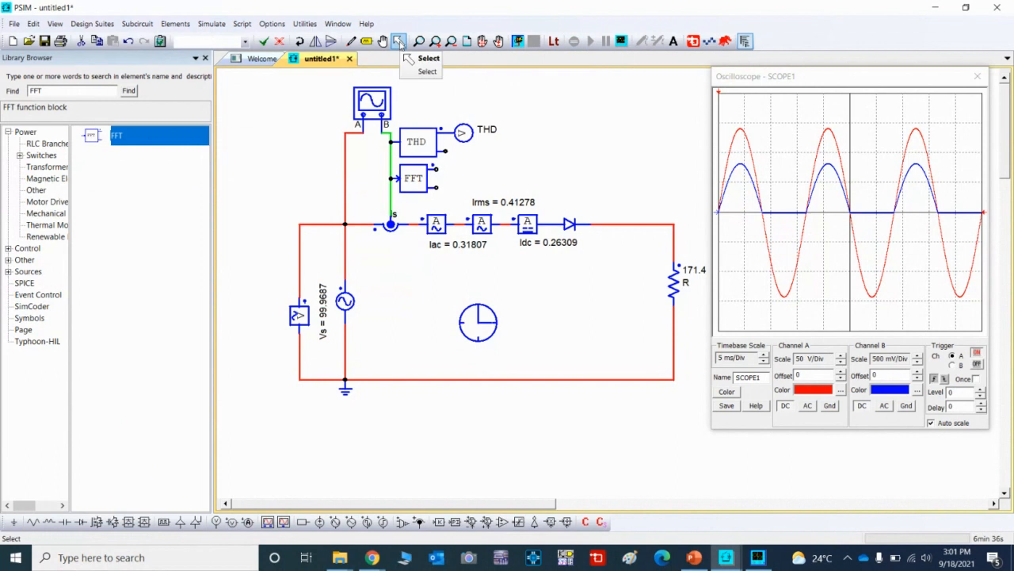
click(398, 42)
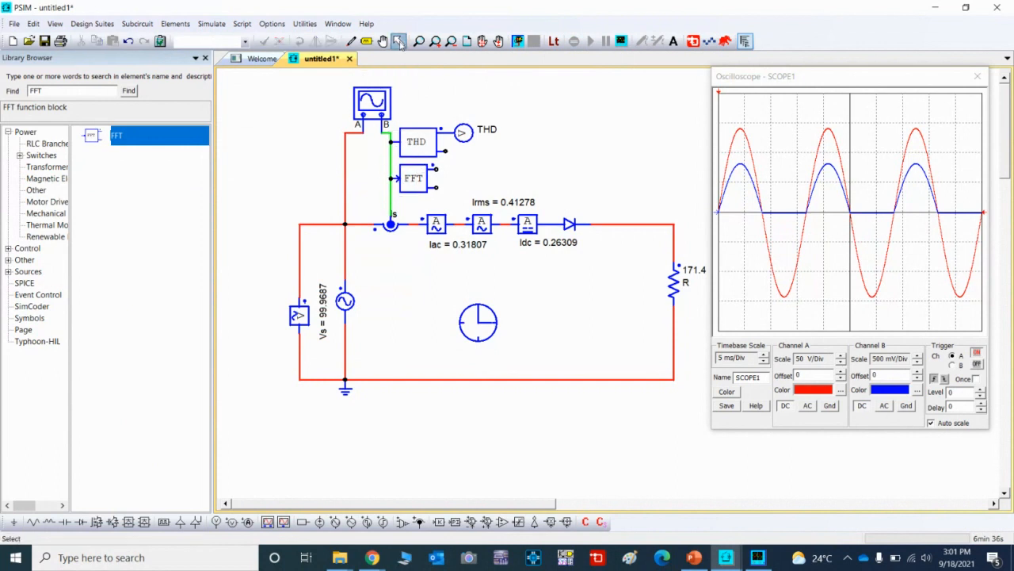
Examine the FFT block's parameters and its help page to identify what the two outputs deliver
double_click(420, 180)
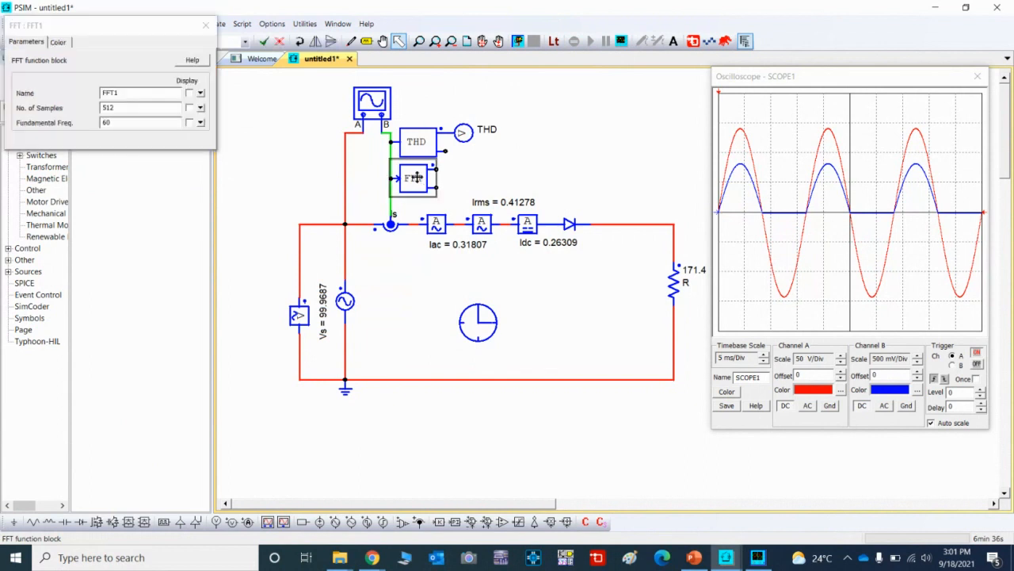
click(194, 61)
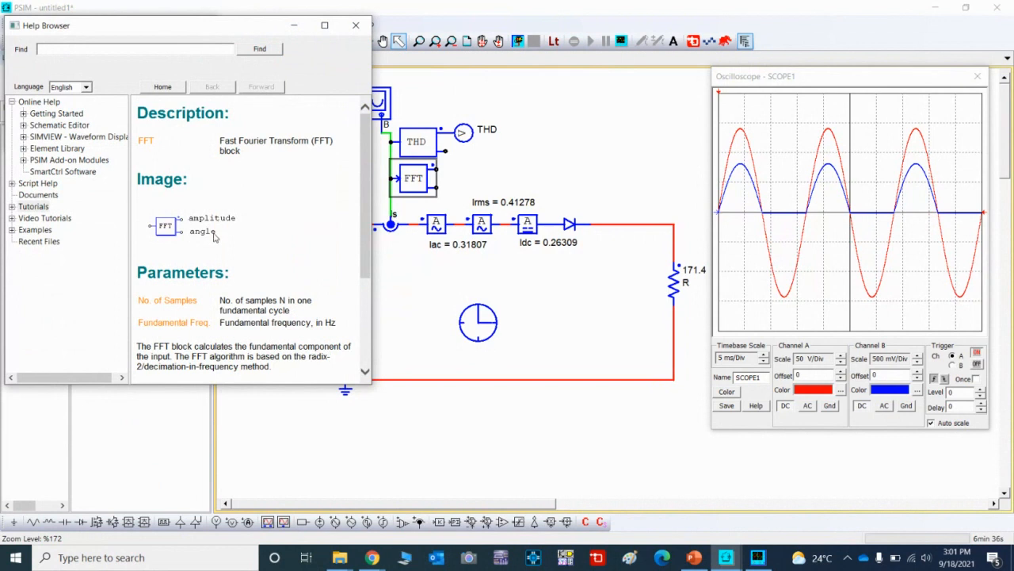
click(355, 26)
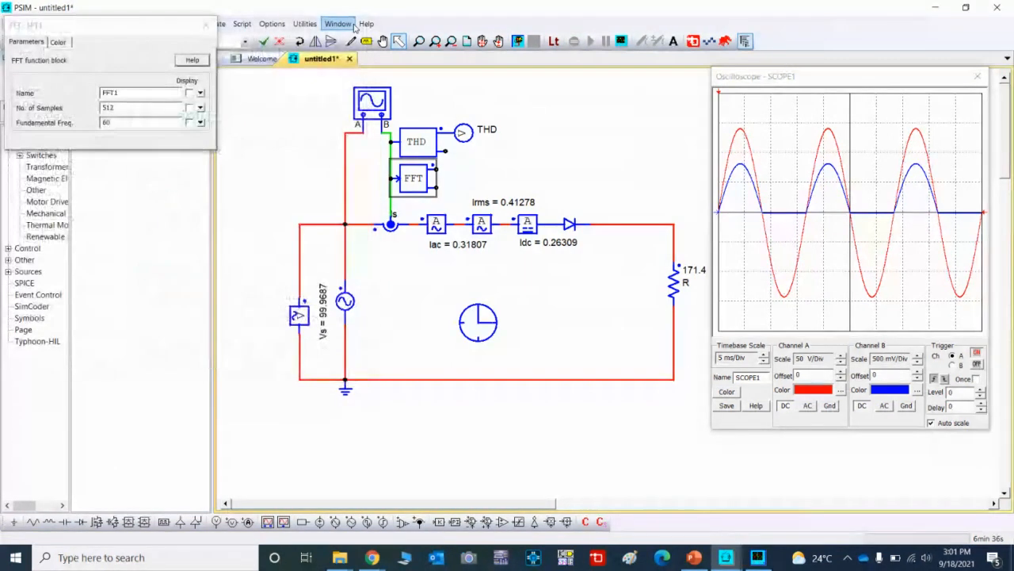
click(464, 171)
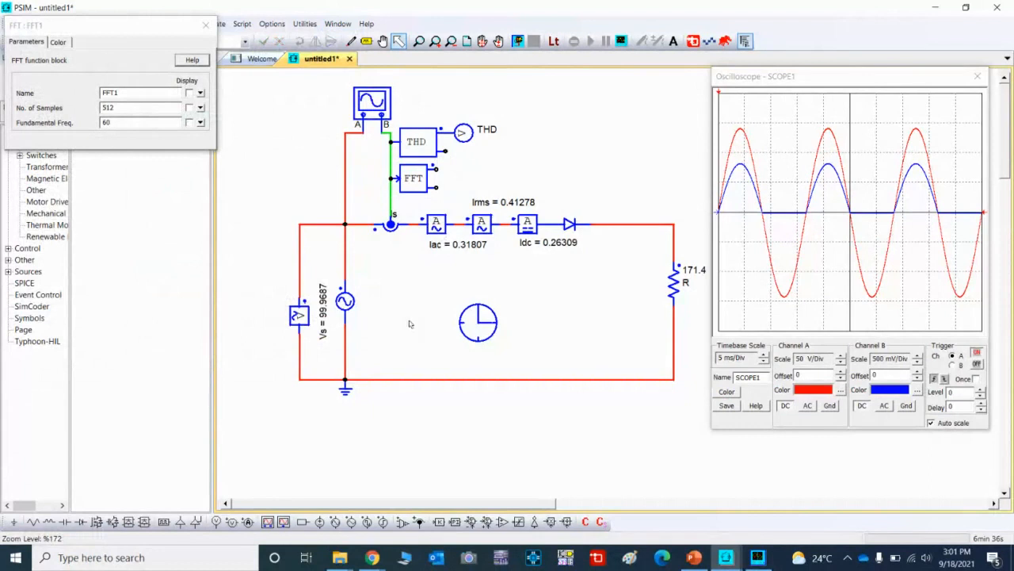
Place a node-to-ground voltage probe on the FFT block's upper output, name it I1pk, and show its value during simulation
click(216, 522)
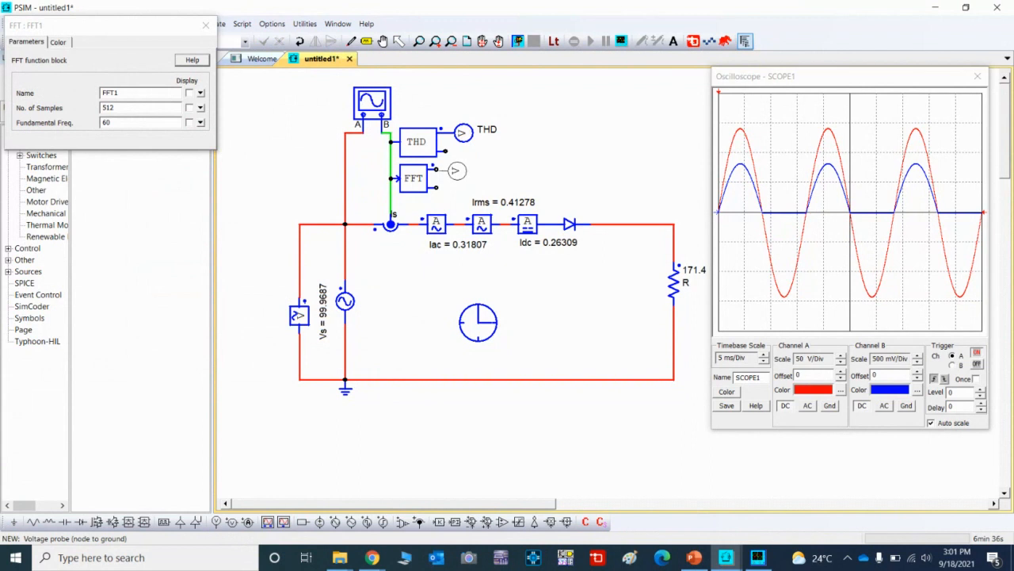
click(452, 169)
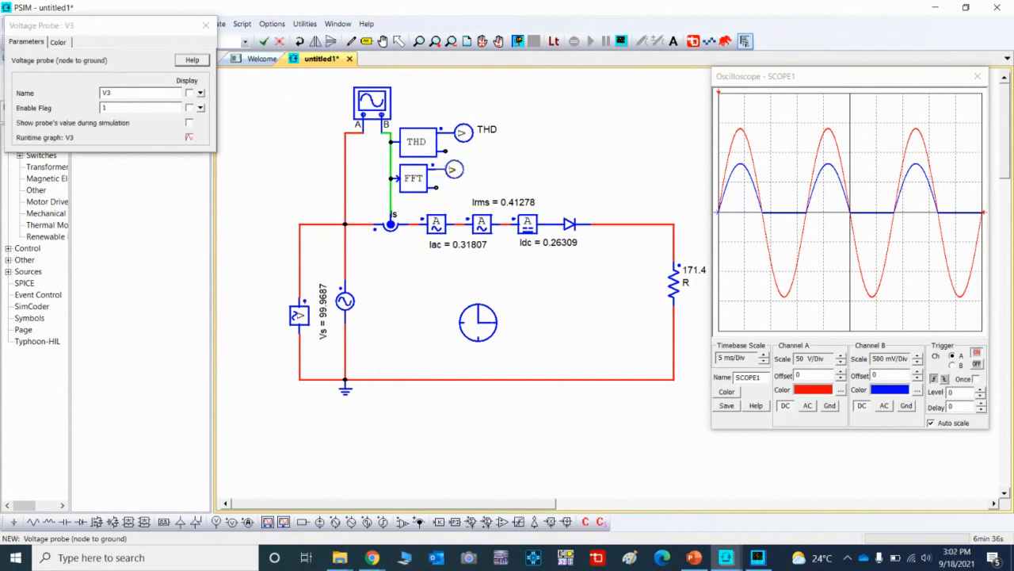
double_click(127, 93)
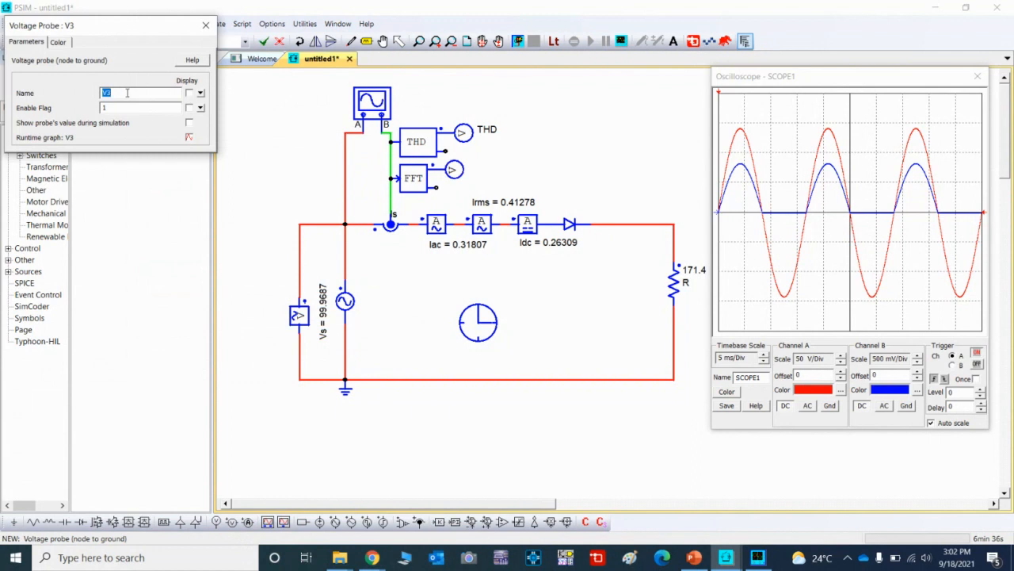
text(1pk)
click(189, 123)
click(205, 28)
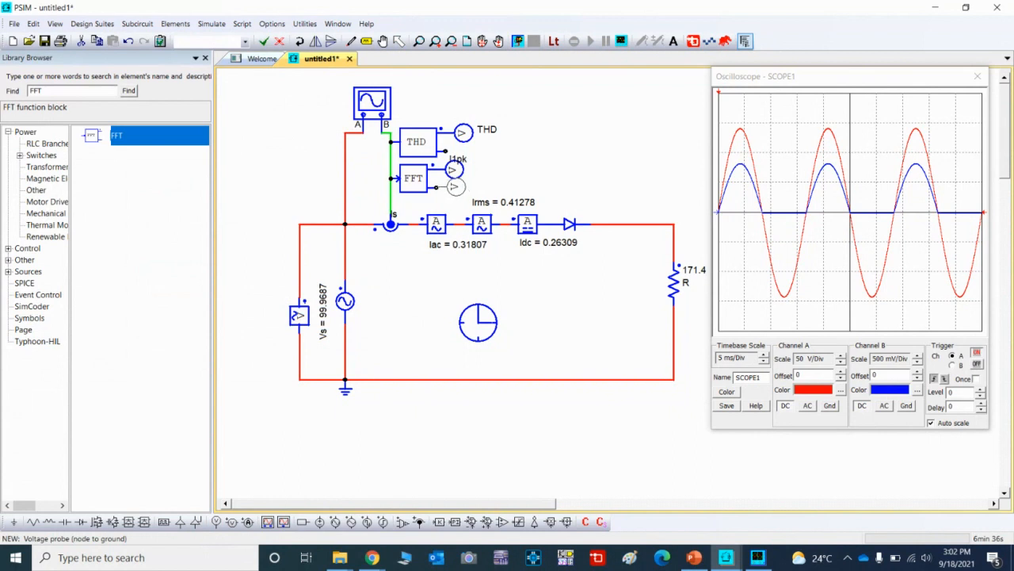
Place a second node-to-ground voltage probe on the FFT block's lower output, name it angle1, and show its value during simulation
click(454, 186)
key(Escape)
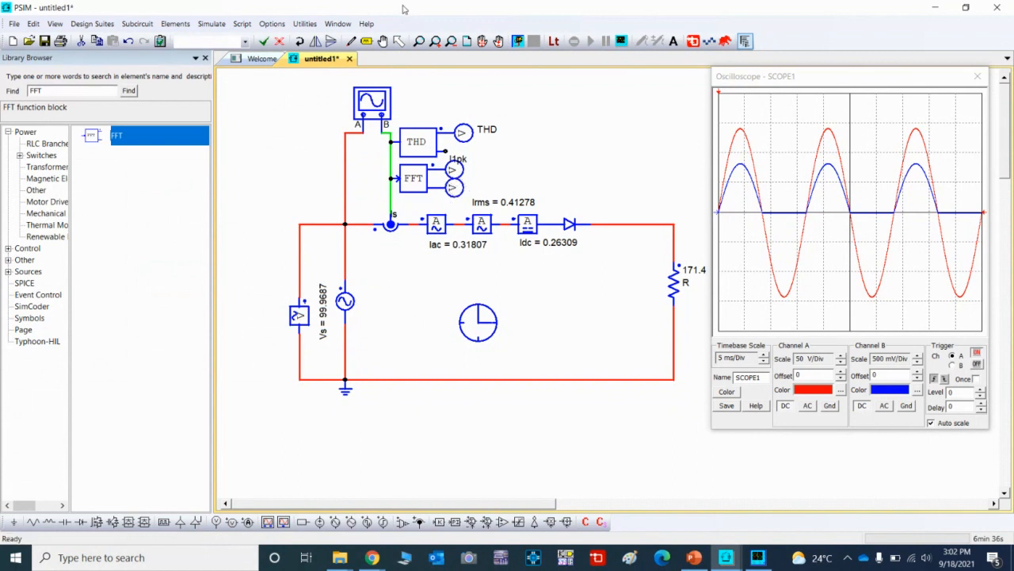
click(399, 42)
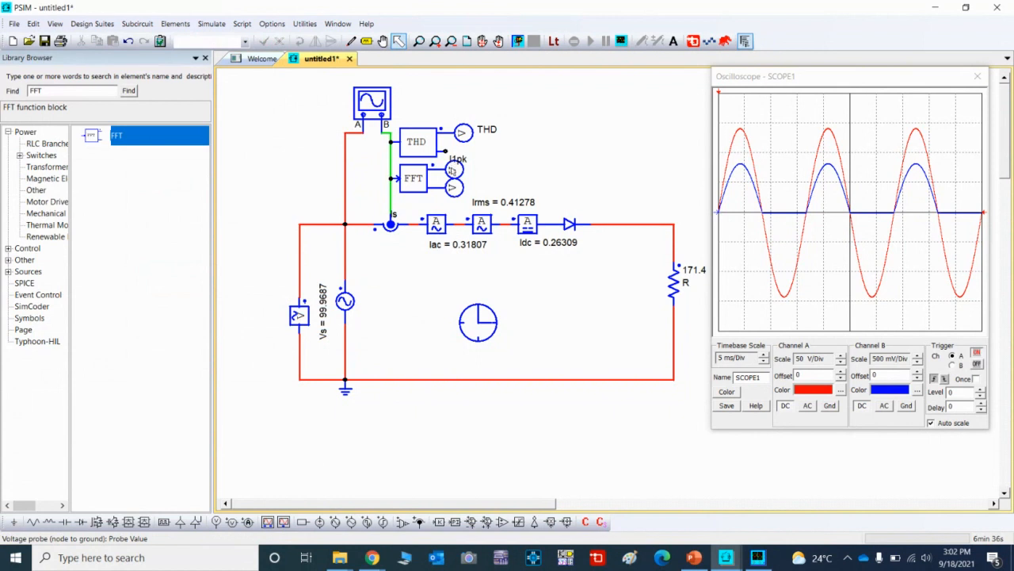
double_click(454, 188)
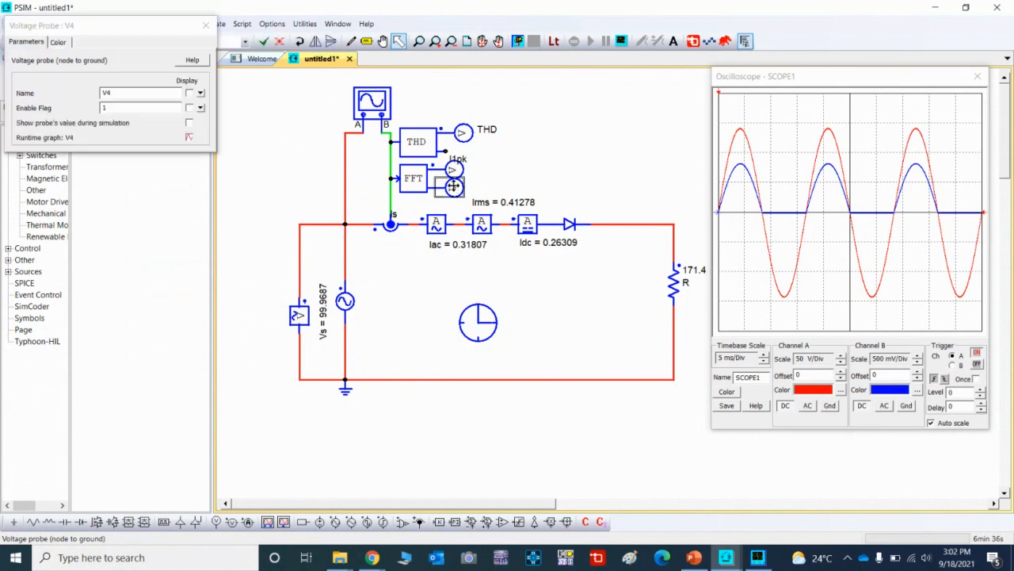
double_click(119, 94)
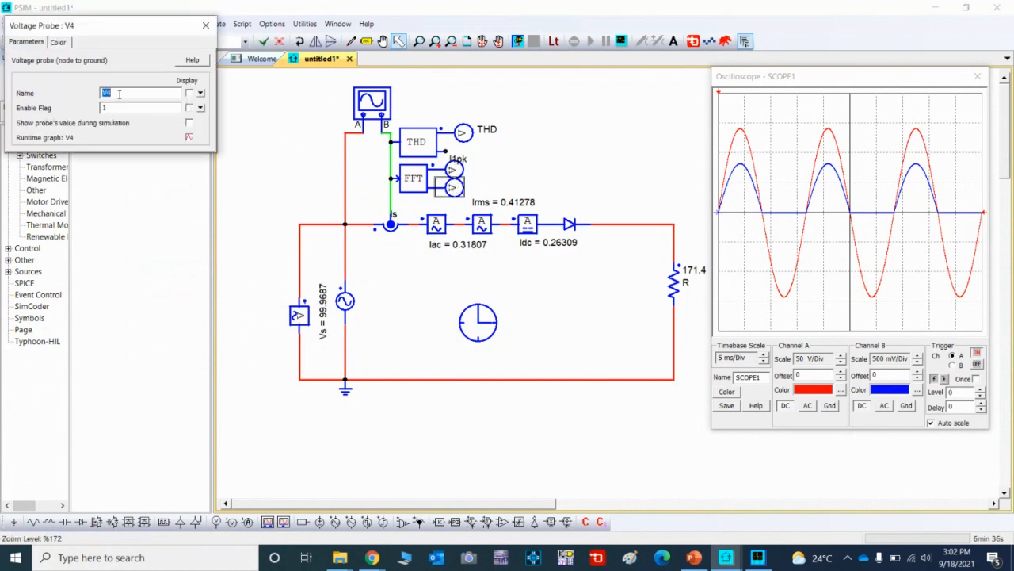
text(angle1)
click(190, 123)
click(205, 28)
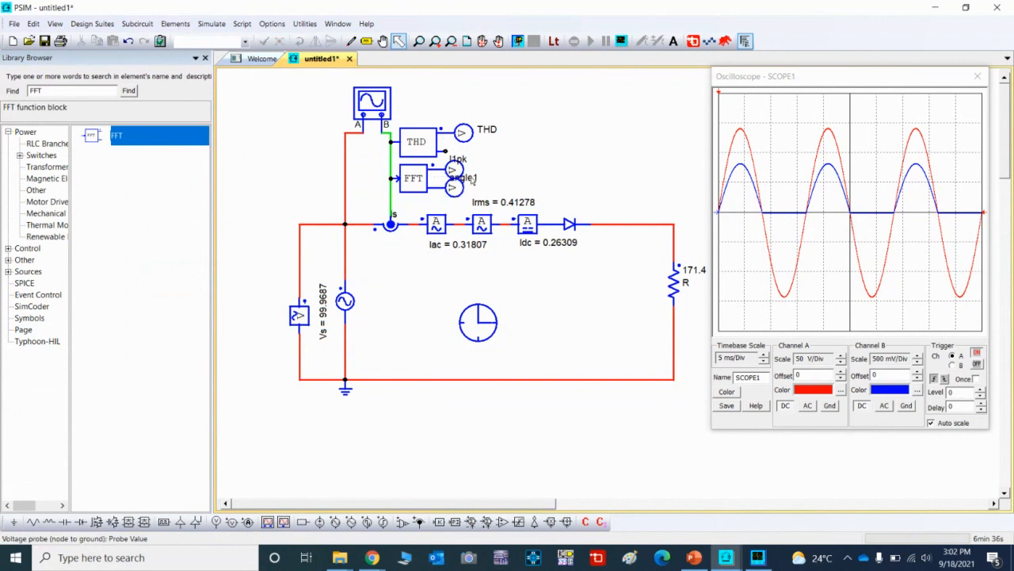
Move the angle1 and I1pk labels beside their probes so they clear the symbols
drag(472, 180, 491, 189)
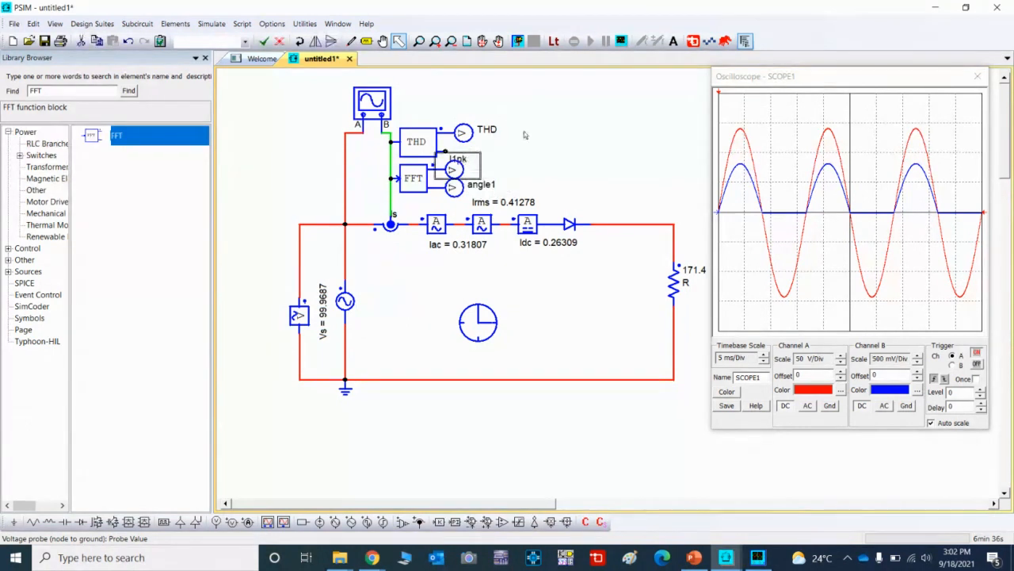
click(466, 160)
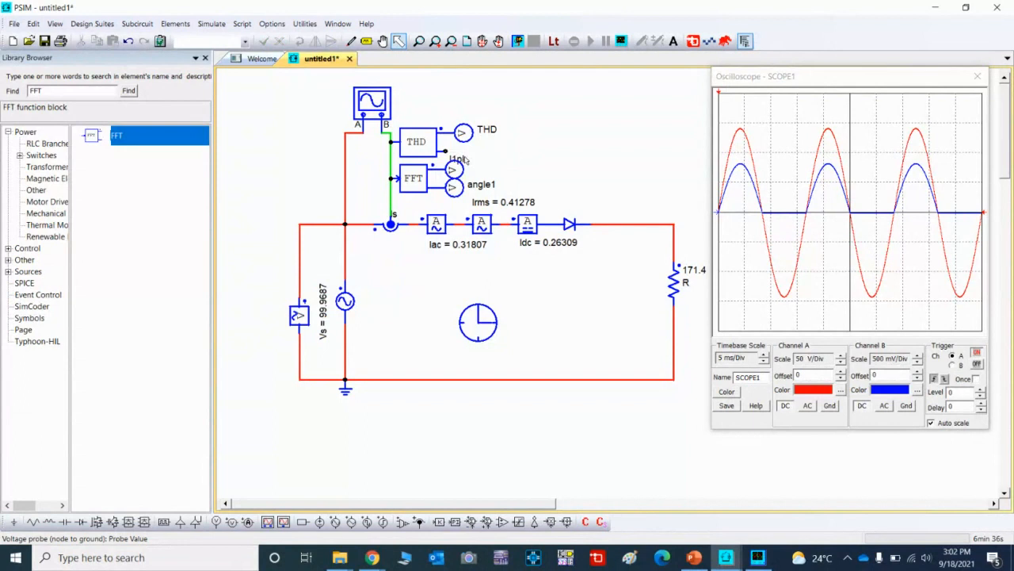
drag(466, 160, 486, 172)
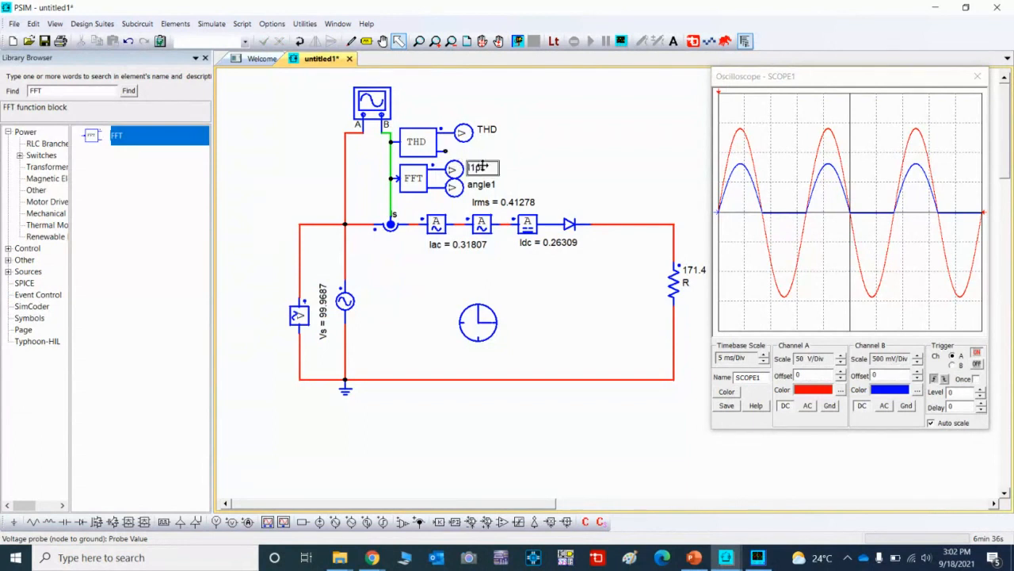
click(530, 157)
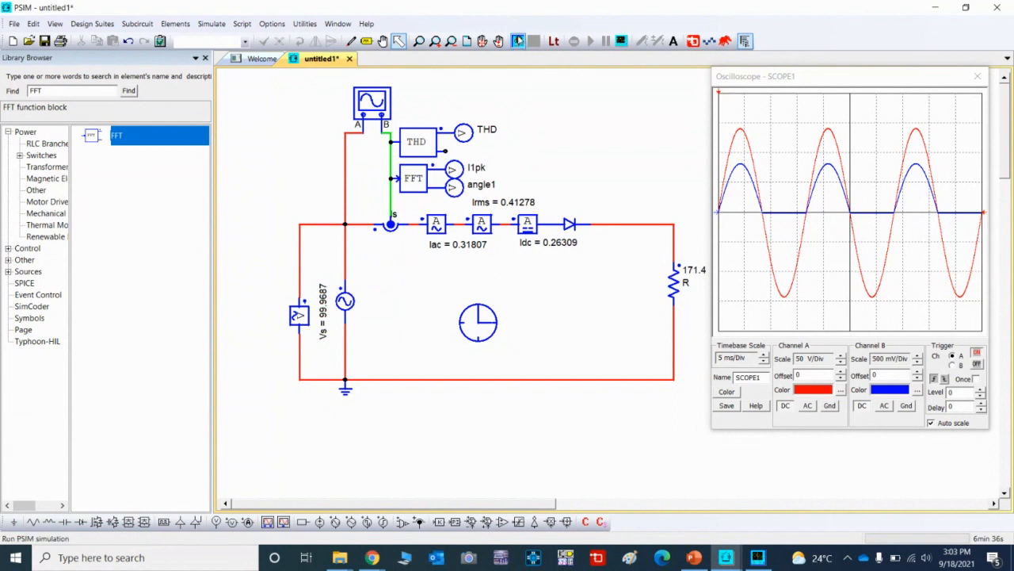
Run the simulation, compare the THD and FFT probe values with the source-current spectrum in Simview, and return to PSIM to stop the run
click(519, 41)
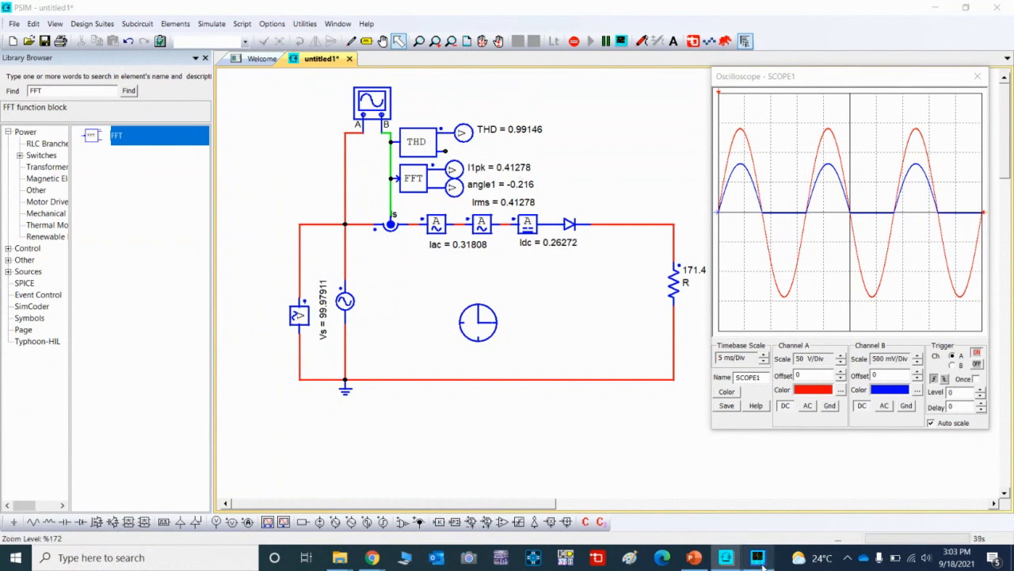
mouse_move(759, 559)
click(757, 509)
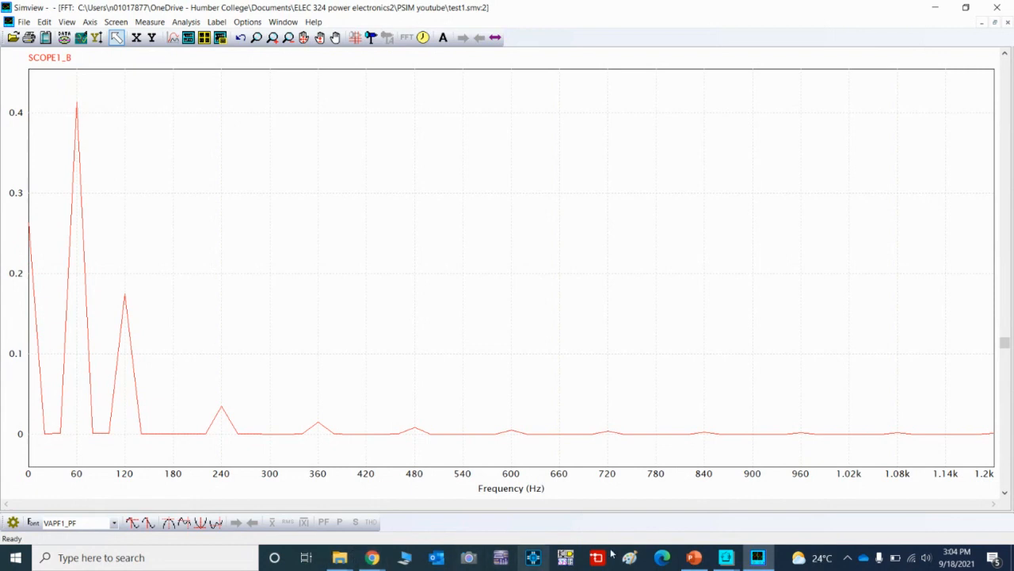
mouse_move(724, 559)
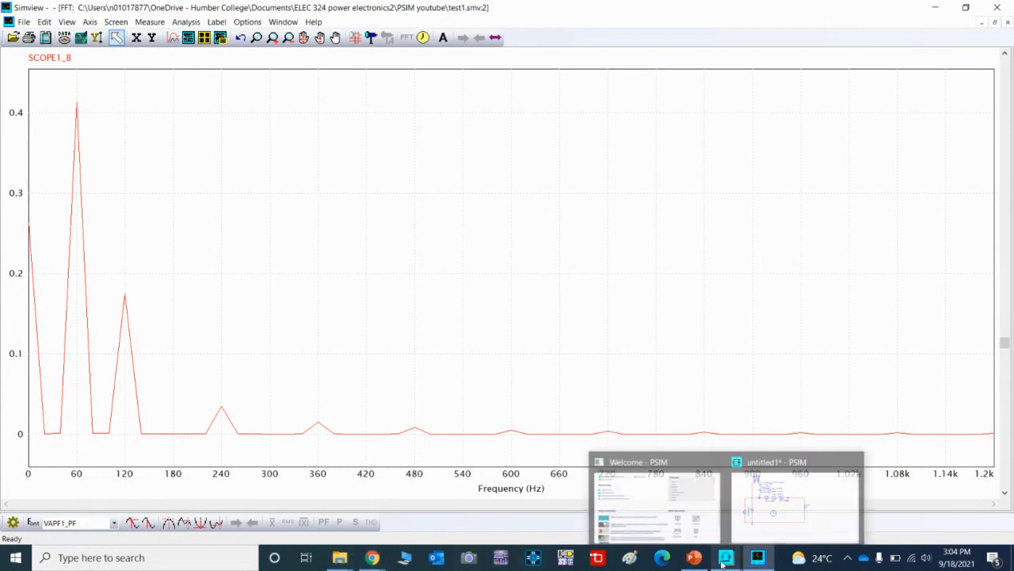
click(767, 479)
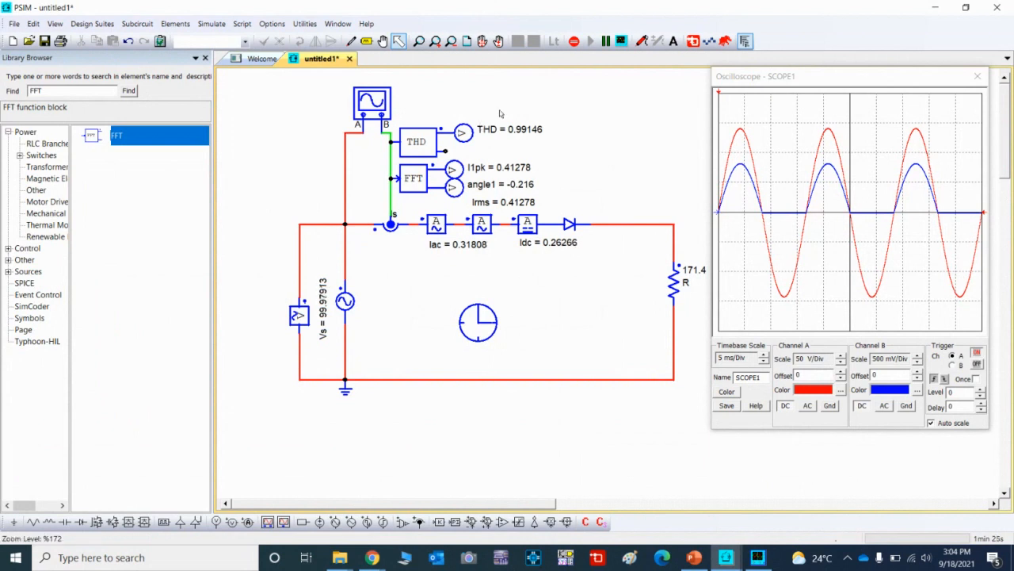
click(575, 42)
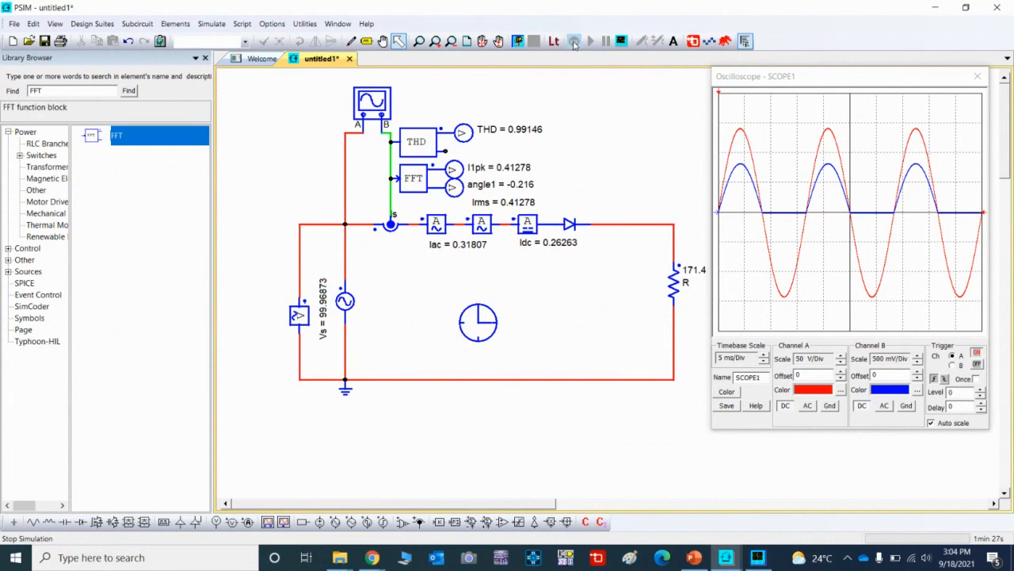
Find the VA/Power Factor Meter in the library and place it below the rectifier circuit
double_click(60, 90)
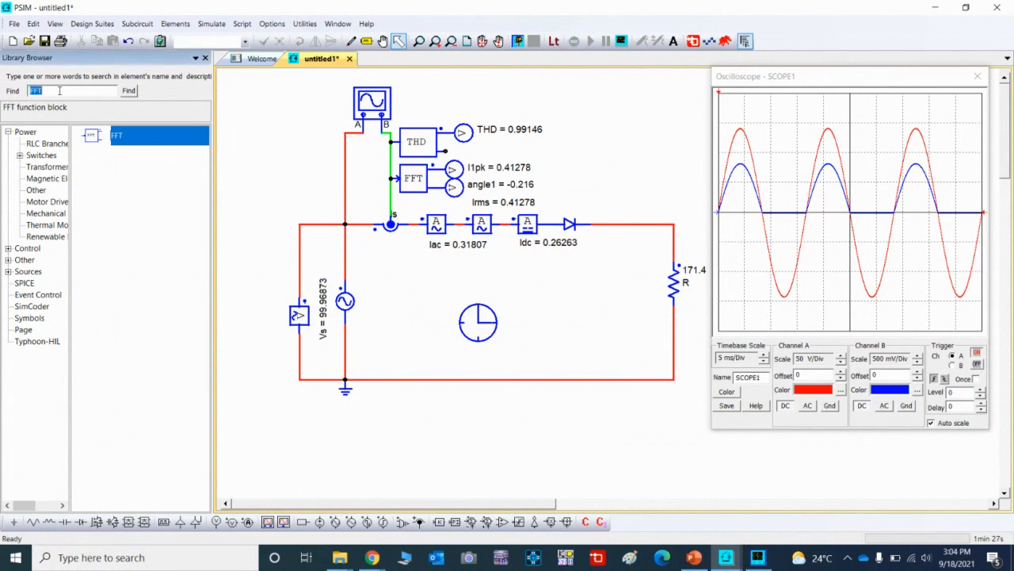
text(va)
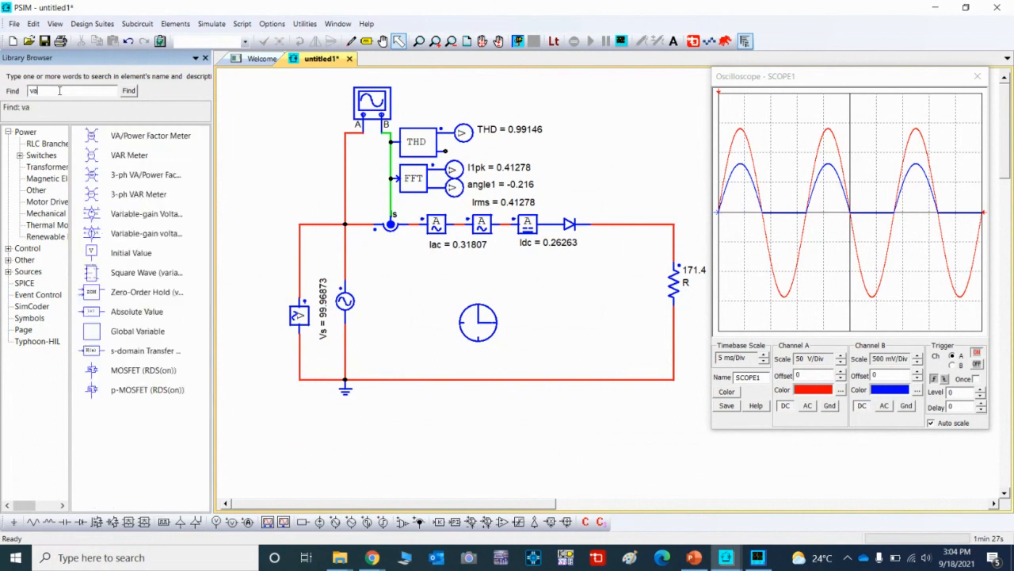
text(pf)
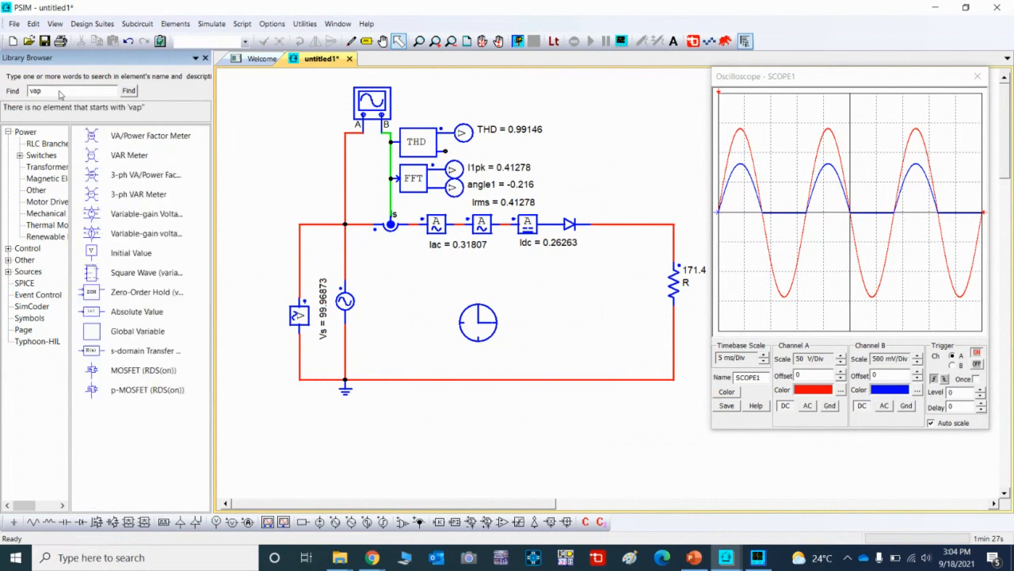
click(132, 140)
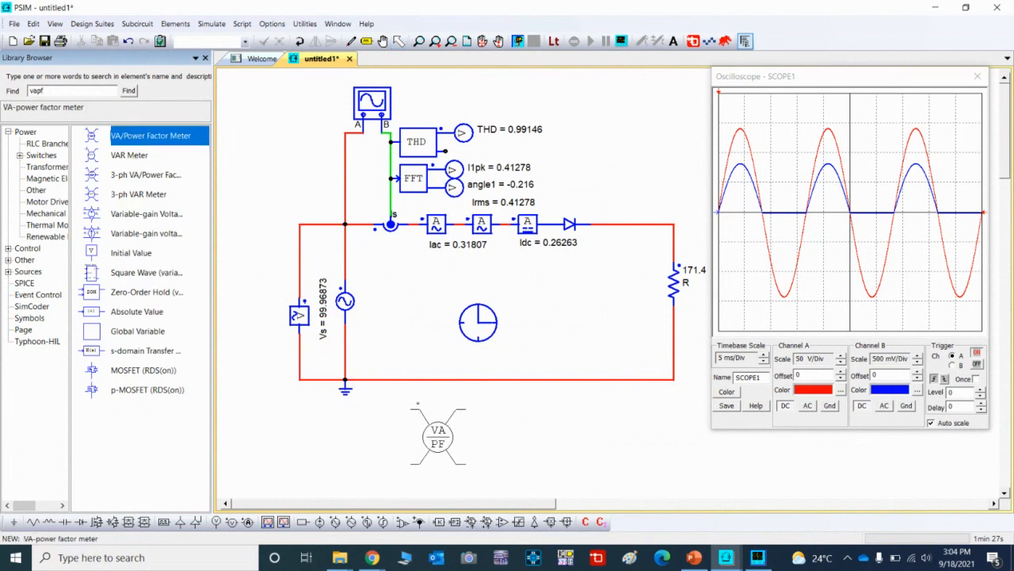
click(408, 406)
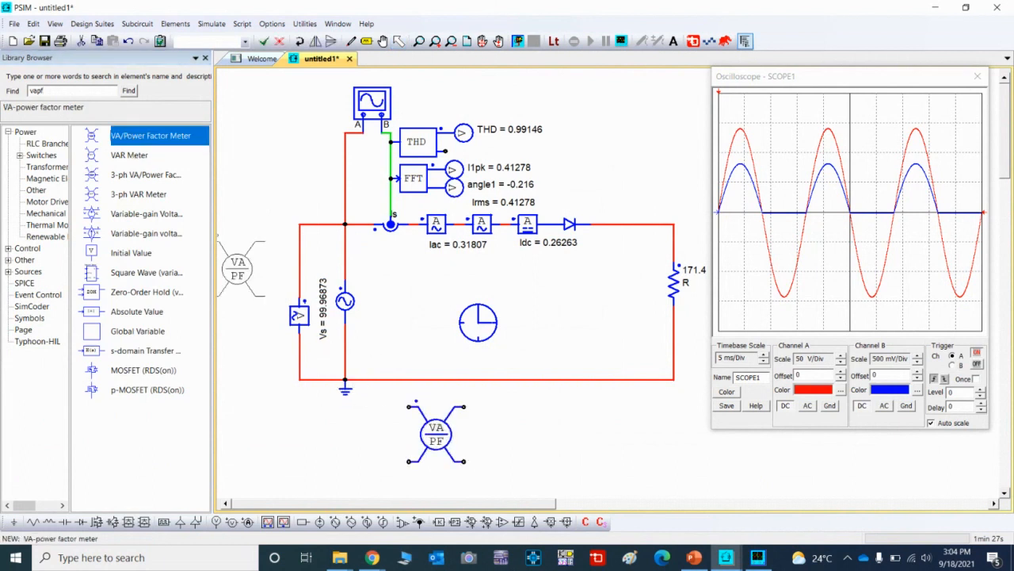
click(398, 41)
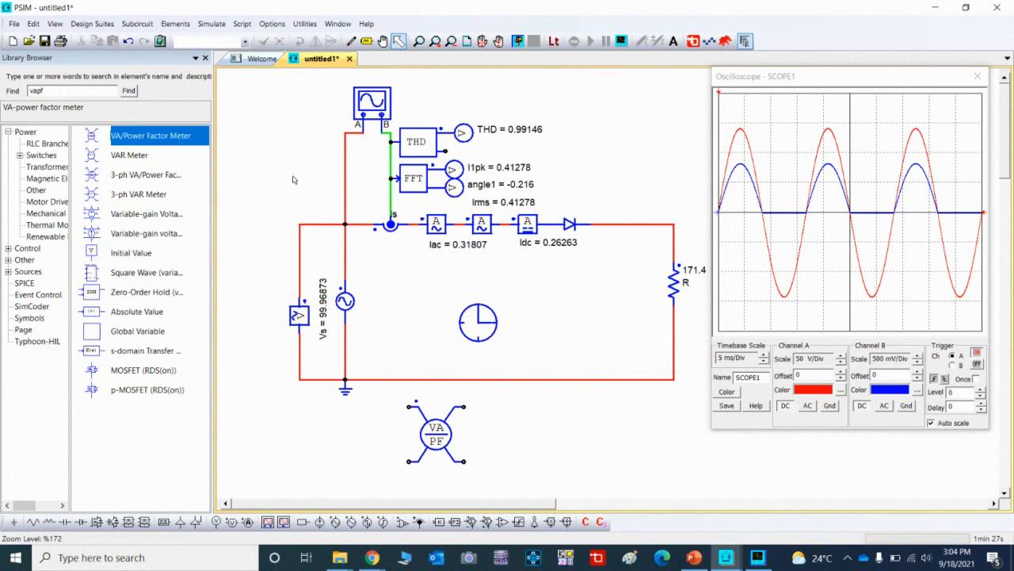
Shift the AC source, its voltmeter and the ground together to the left, opening a gap between them and the rest of the circuit
mouse_move(268, 187)
mouse_down()
mouse_move(364, 319)
mouse_move(366, 427)
mouse_up()
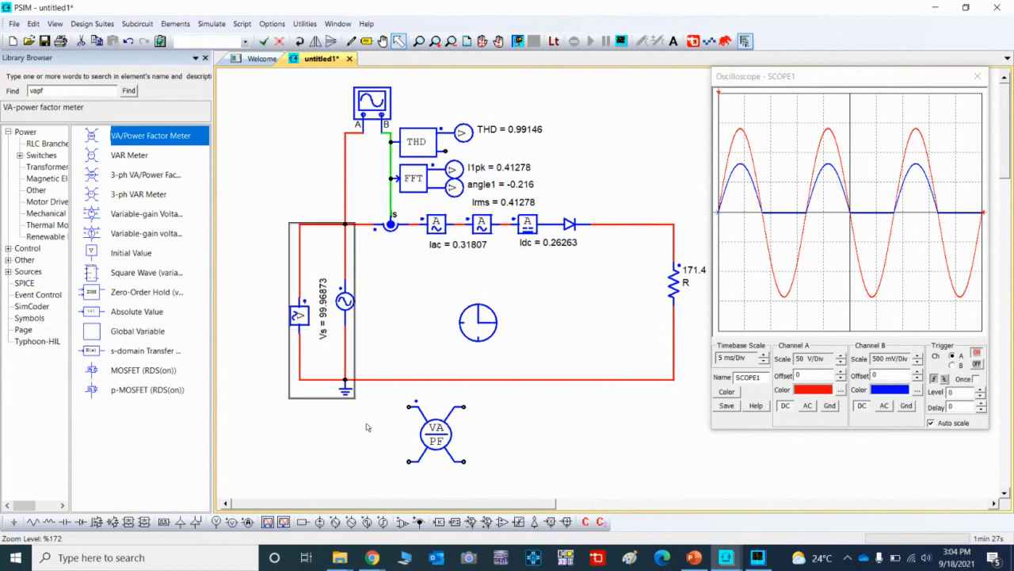
key(Left)
key(Left)
key(Left)
key(Left)
key(Left)
key(Left)
key(Left)
key(Left)
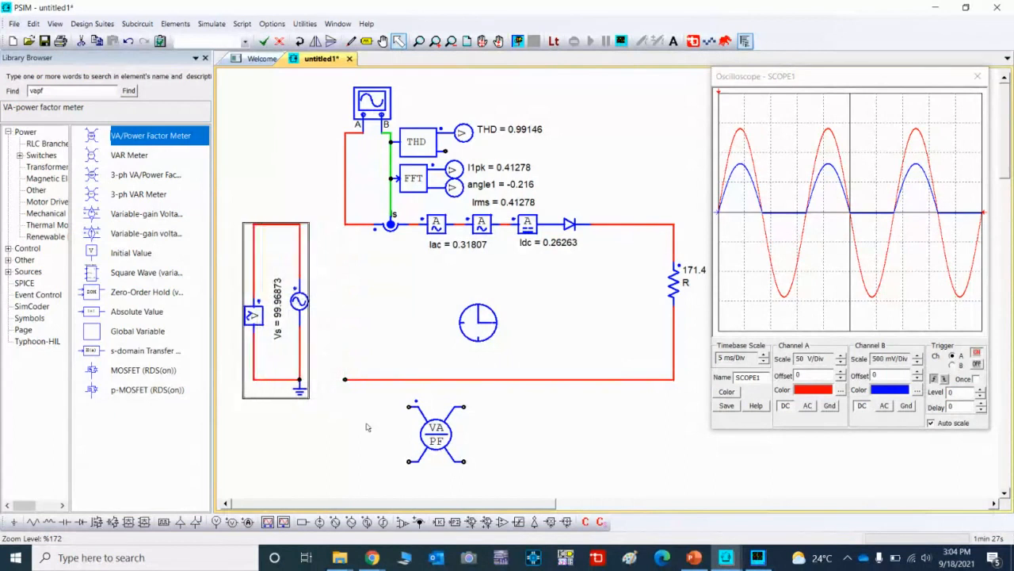
Shift the AC source section further left and move the VA/Power Factor Meter into the gap between it and the rectifier circuit
key(Left)
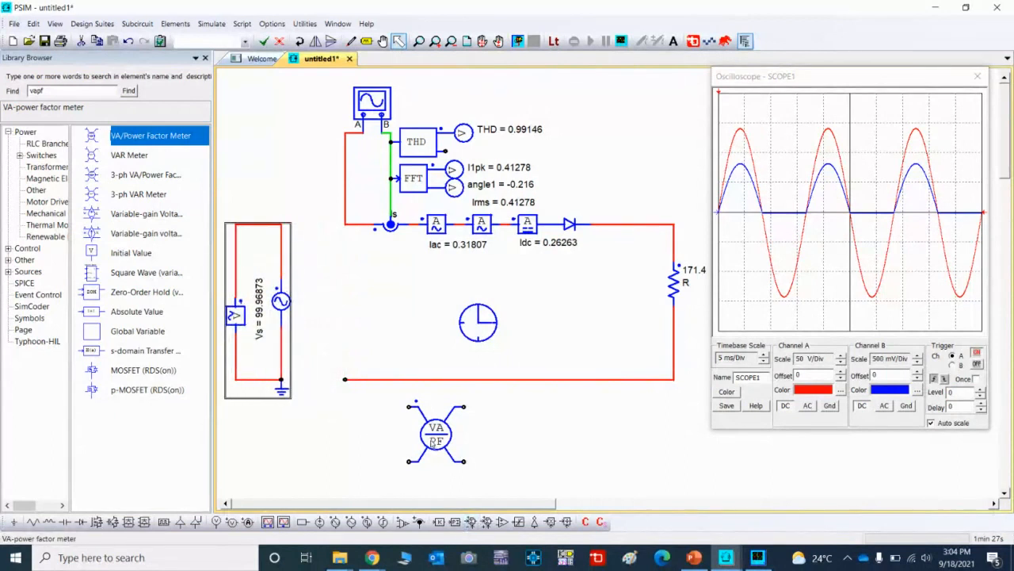
drag(434, 443, 324, 317)
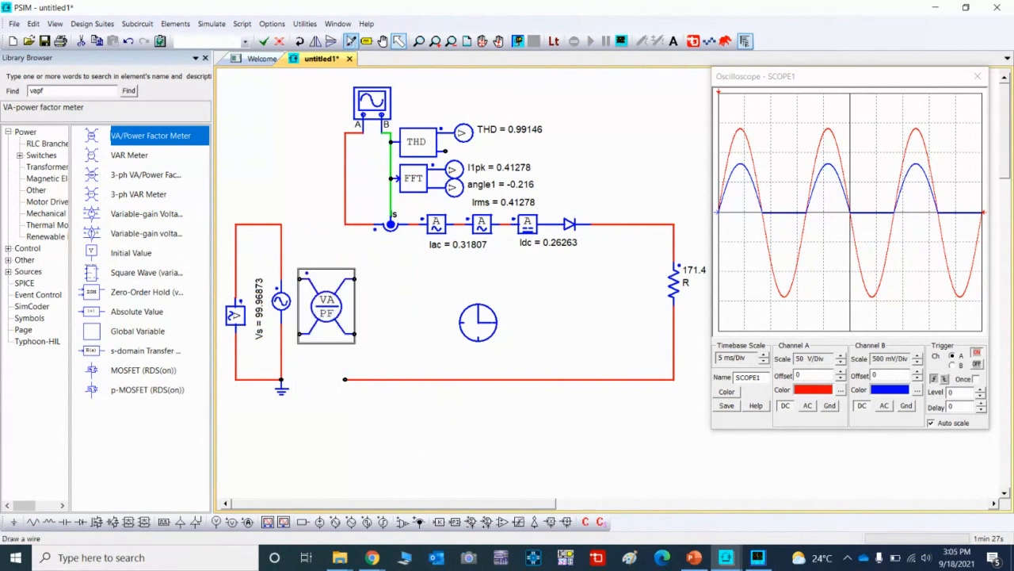
Wire the meter's four terminals to the upper and lower lines of the source and rectifier, and delete the leftover lower wire stub
click(351, 41)
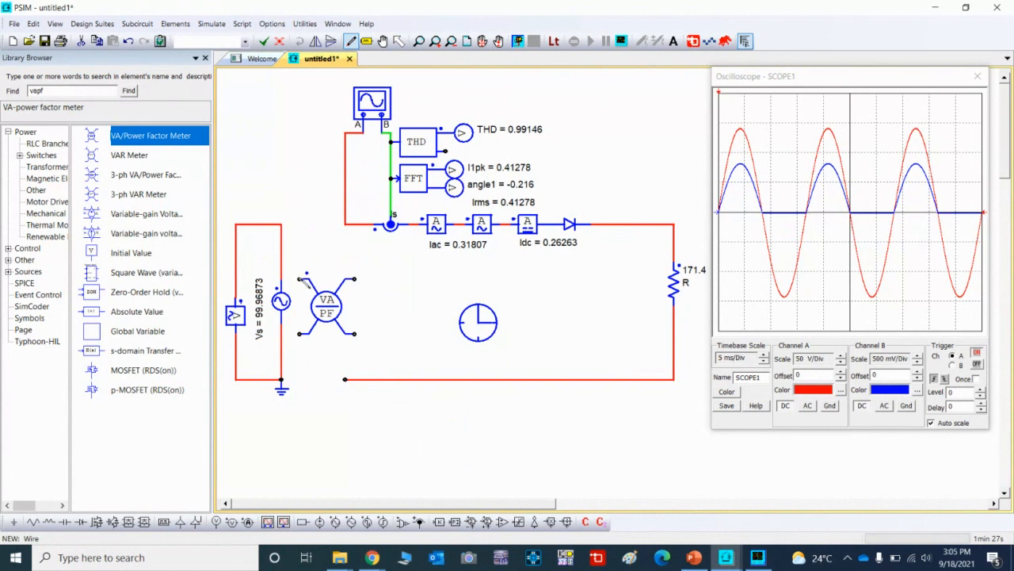
mouse_move(301, 279)
mouse_down()
mouse_move(301, 229)
mouse_move(283, 225)
mouse_up()
mouse_move(300, 334)
mouse_down()
mouse_move(299, 377)
mouse_move(283, 380)
mouse_up()
drag(355, 279, 355, 225)
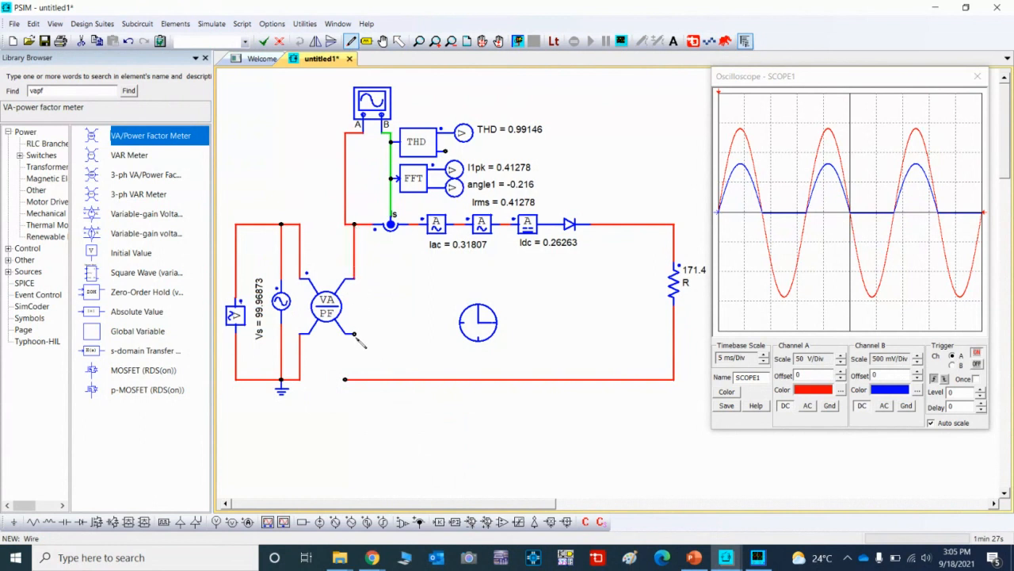
drag(355, 335, 356, 382)
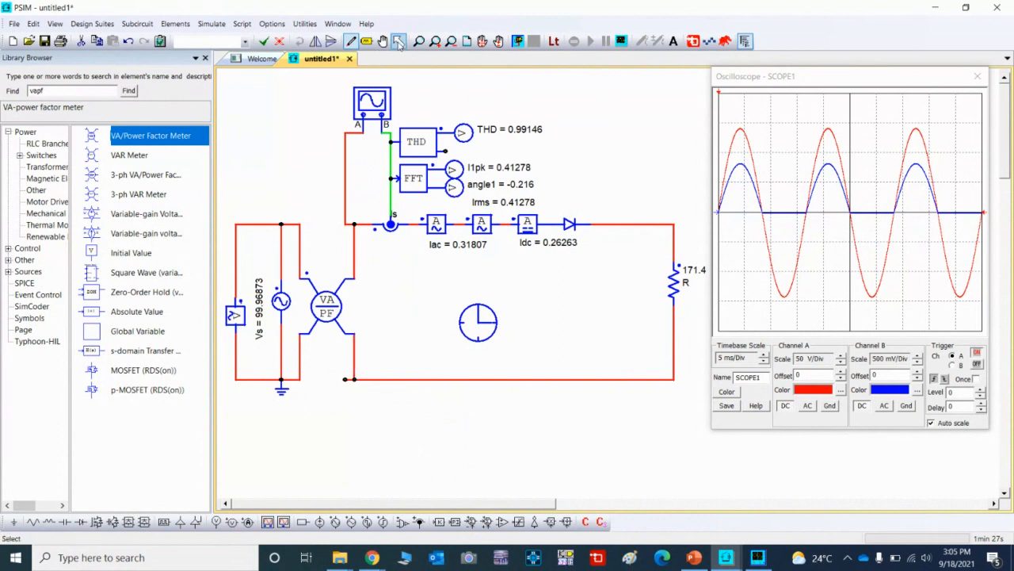
click(399, 41)
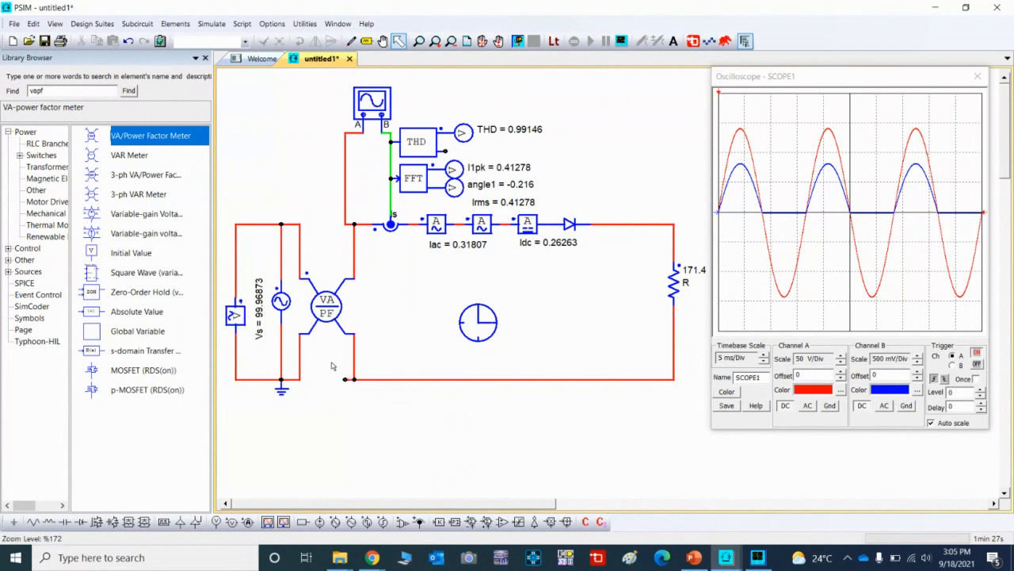
drag(331, 363, 364, 398)
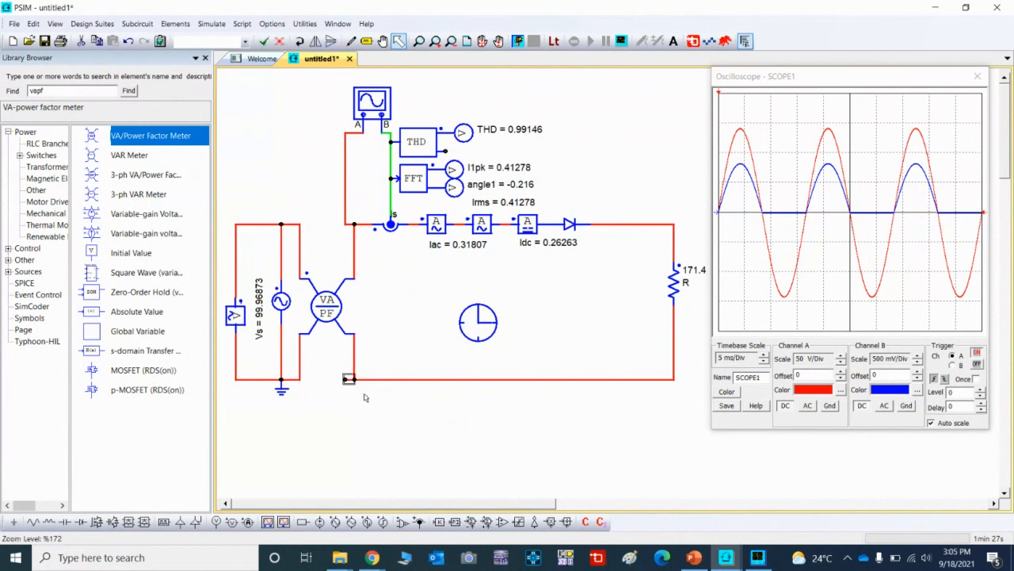
key(Delete)
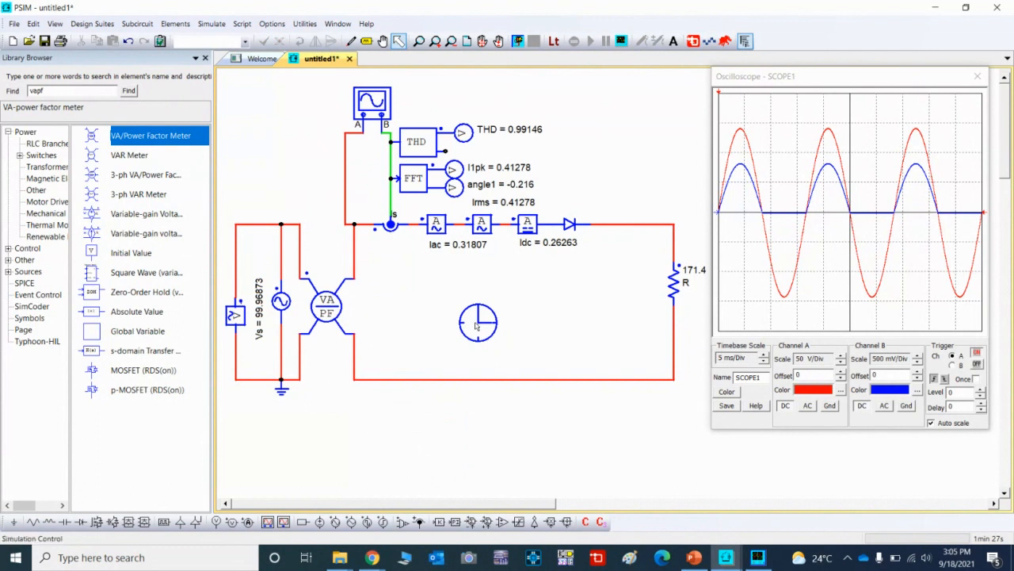
Review the VA/Power Factor Meter's parameters and turn off Free Run in the Simulation Control settings
double_click(333, 308)
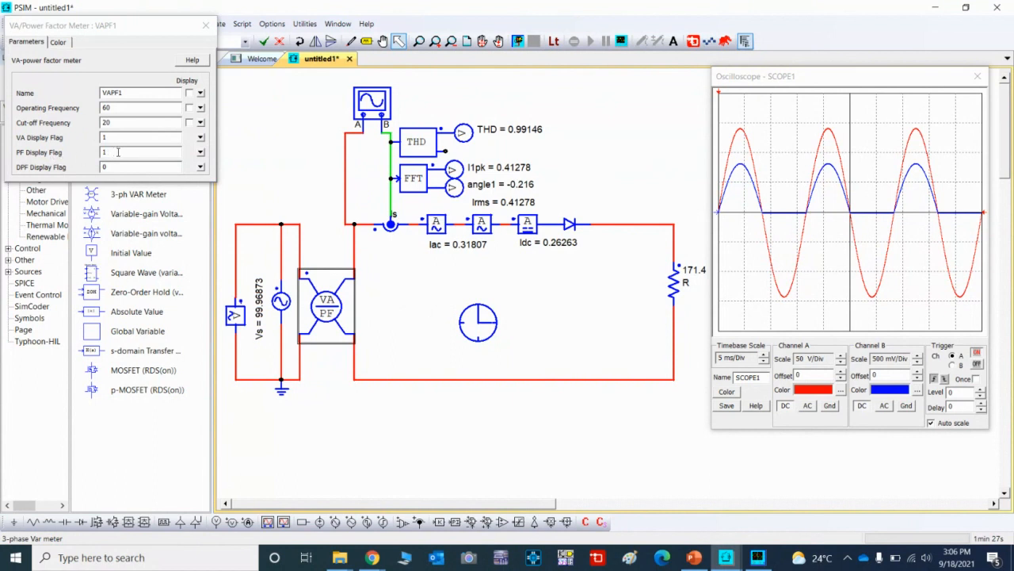
click(207, 28)
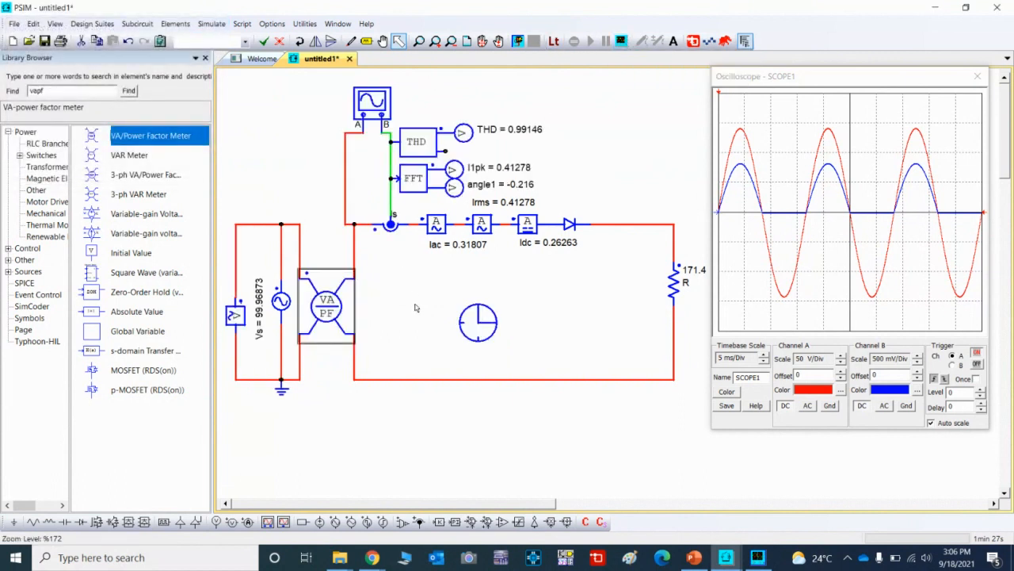
double_click(484, 325)
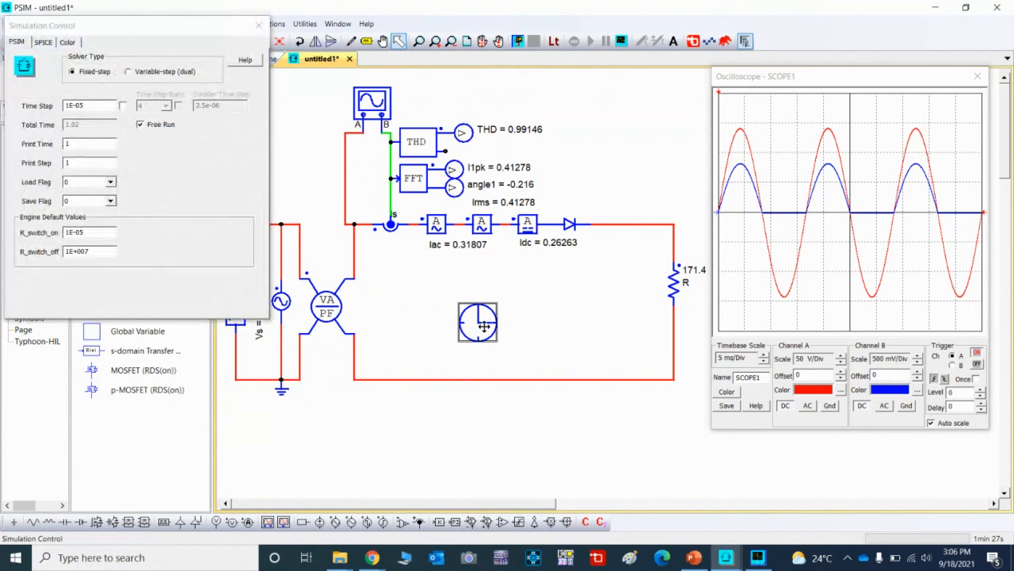
click(141, 125)
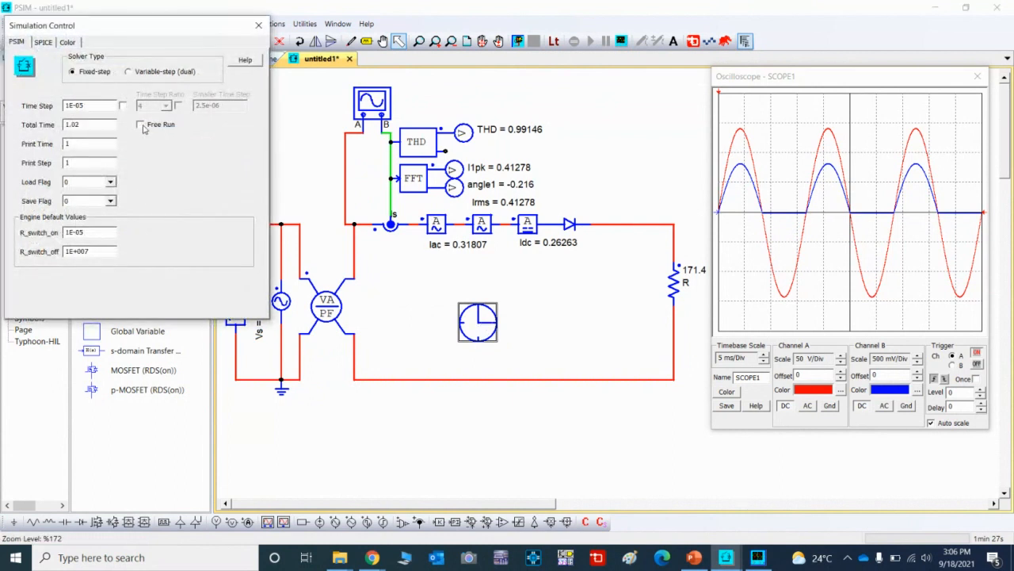
click(259, 26)
Run the simulation, plot the VAPF1_PF curve in Simview, and return to the PSIM schematic
click(518, 42)
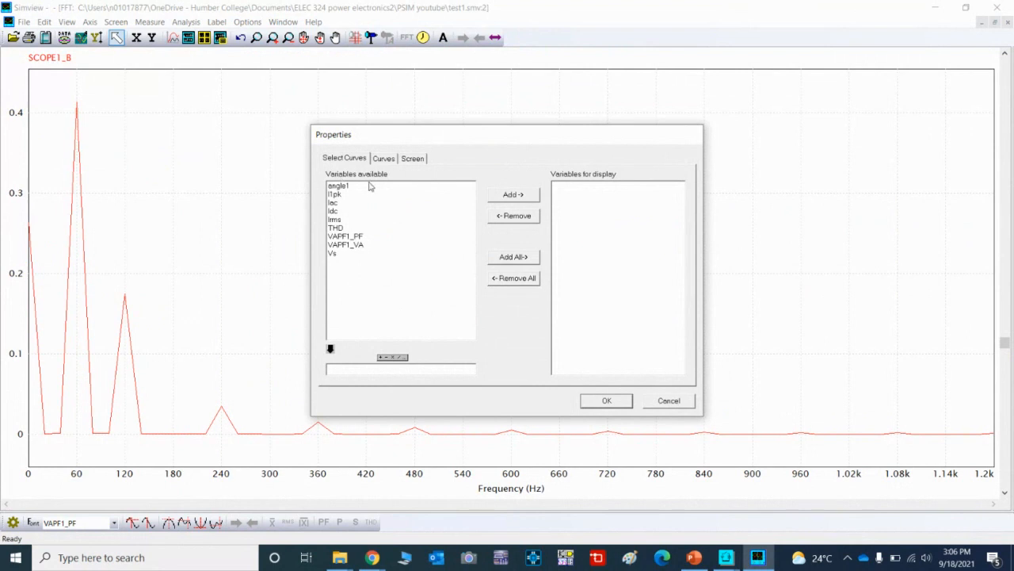
click(354, 237)
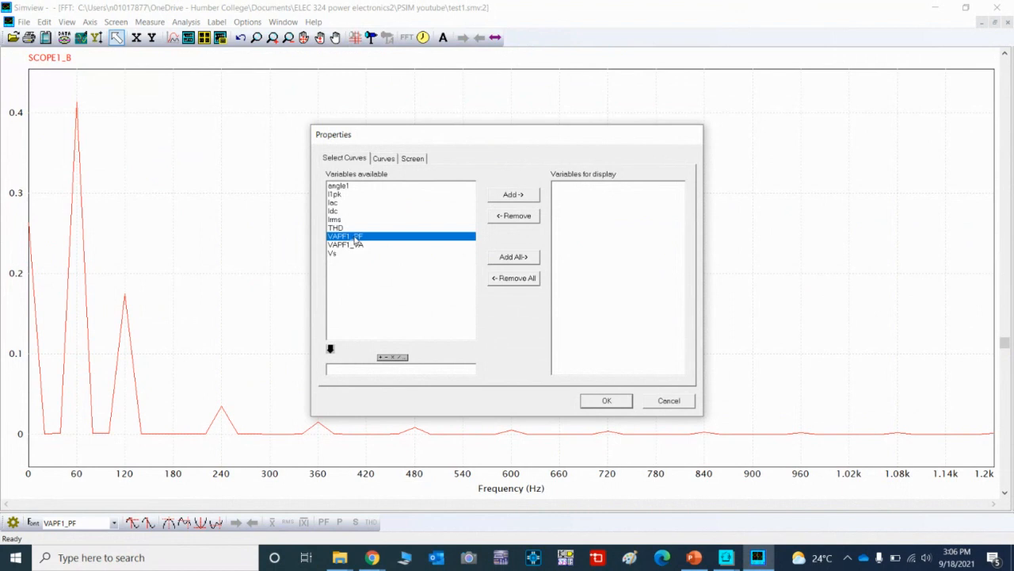
click(515, 197)
click(625, 400)
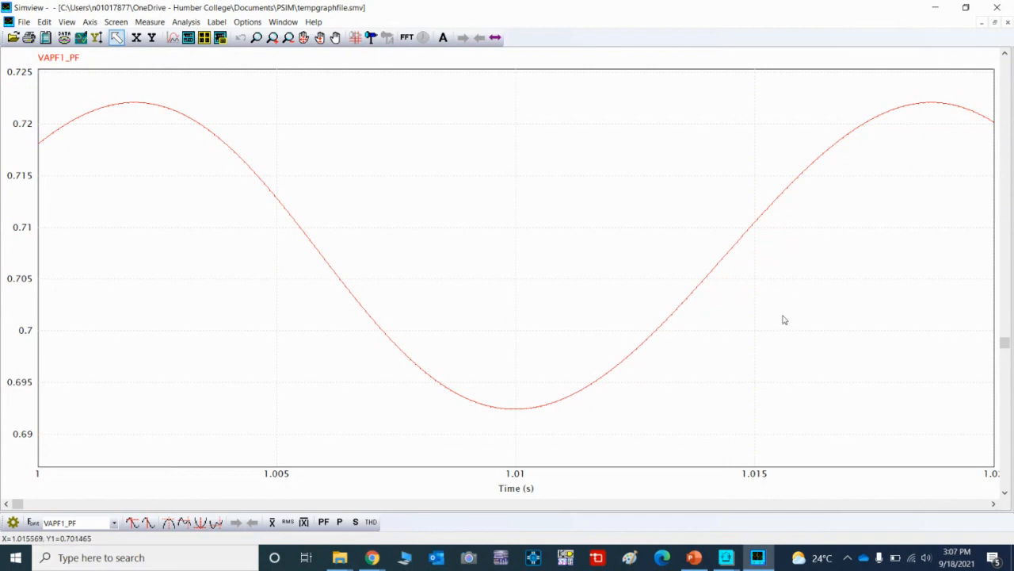
mouse_move(725, 558)
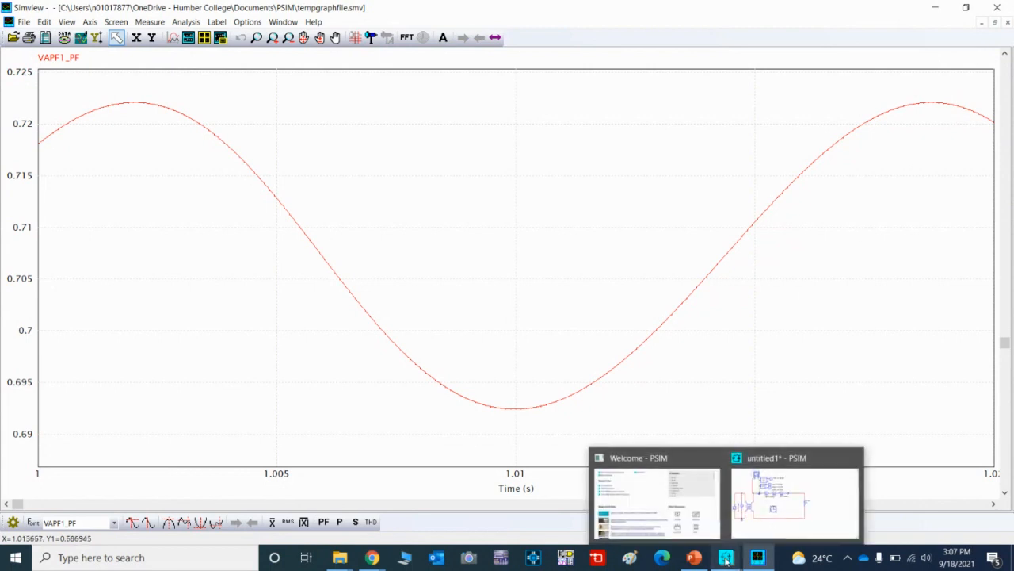
click(793, 503)
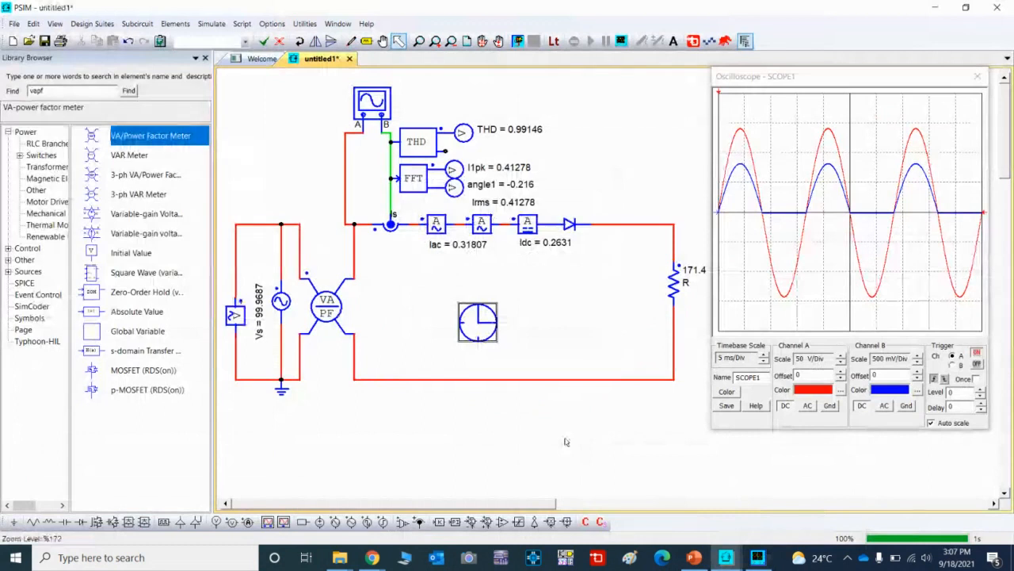
click(508, 416)
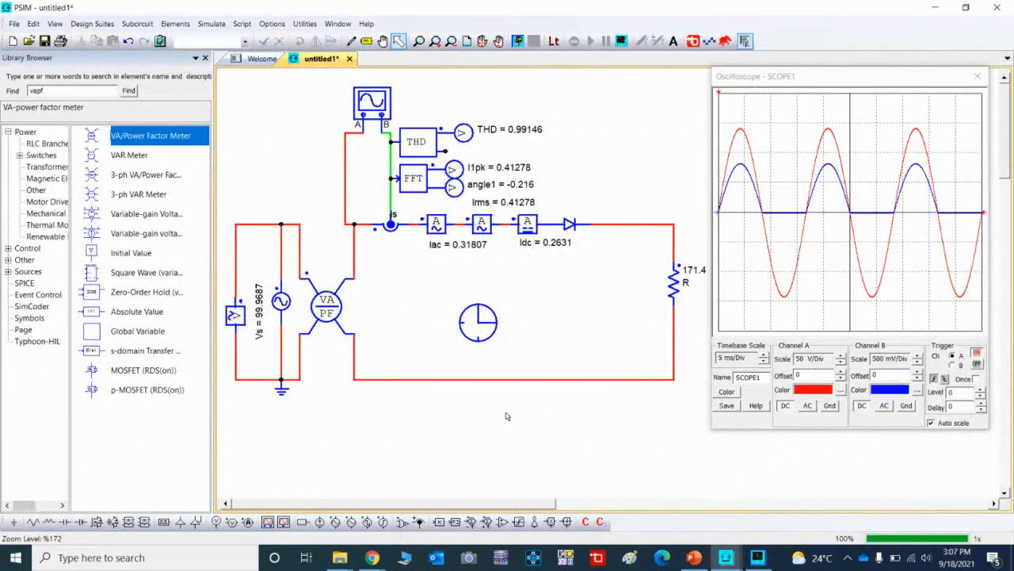